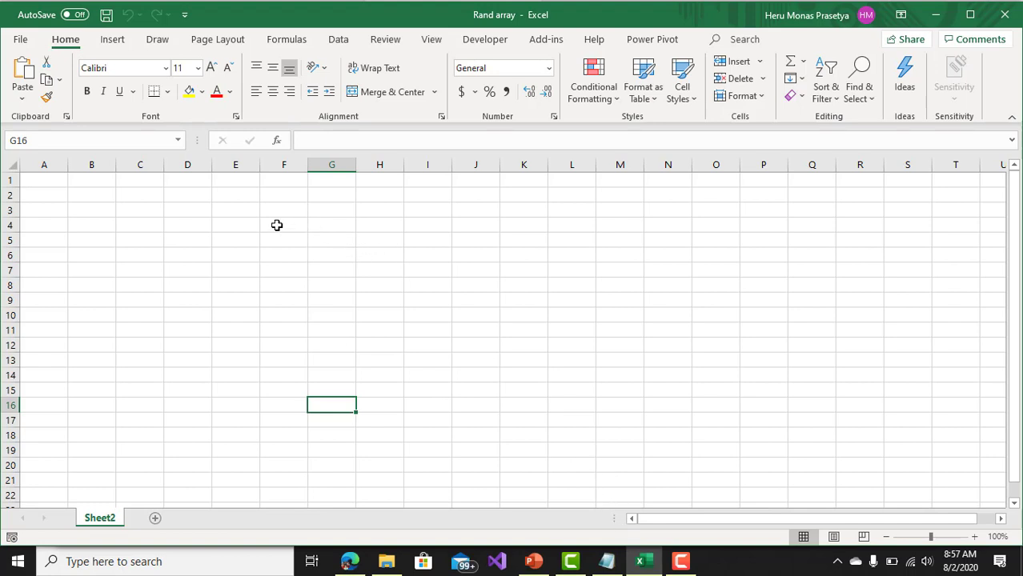
Switch to the browser and search YouTube for the channel owner's name followed by "buruan"
left_click(350, 563)
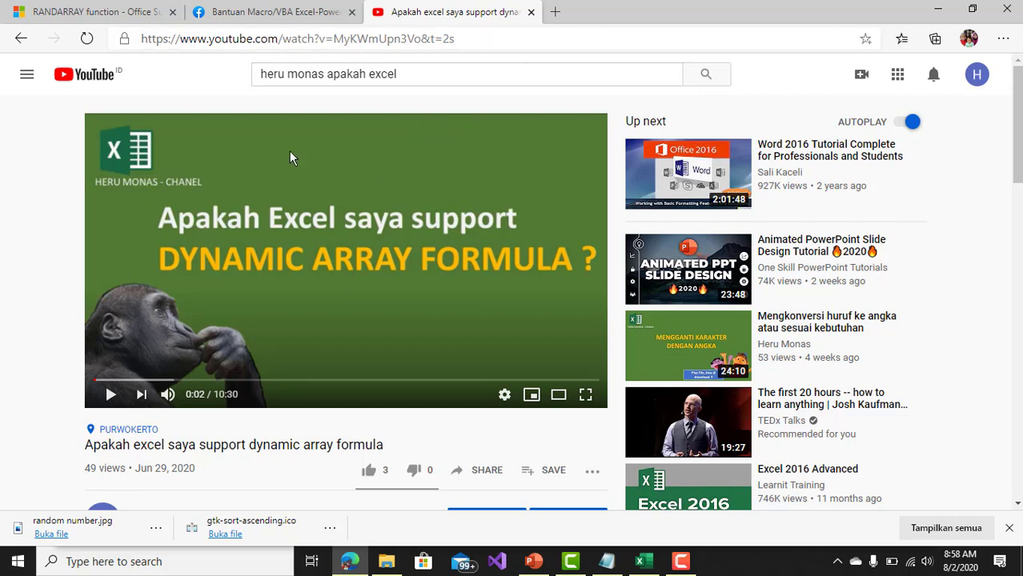
left_click_drag(434, 76, 326, 76)
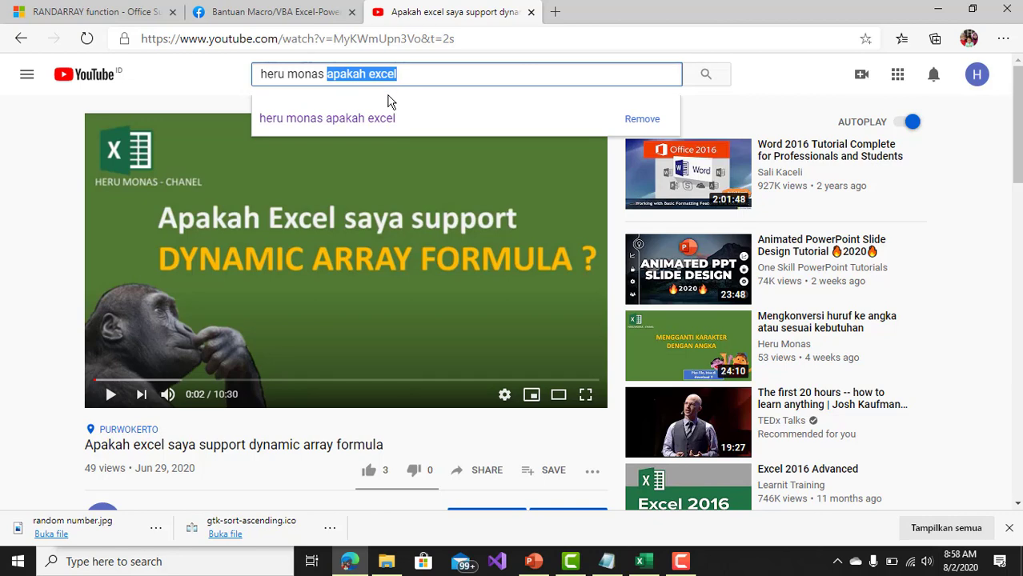
type("burun")
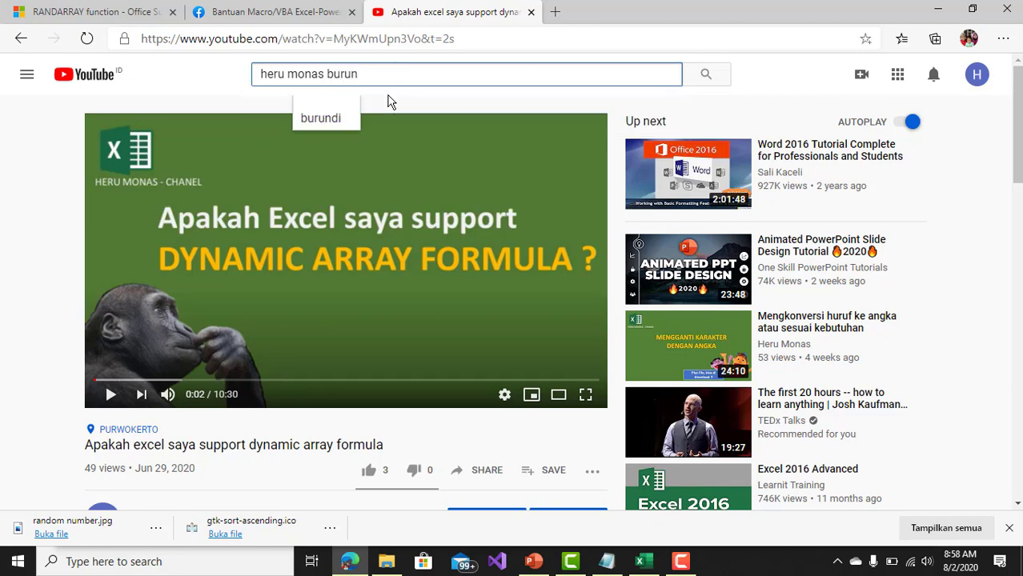
key("BackSpace")
type("an")
key("Return")
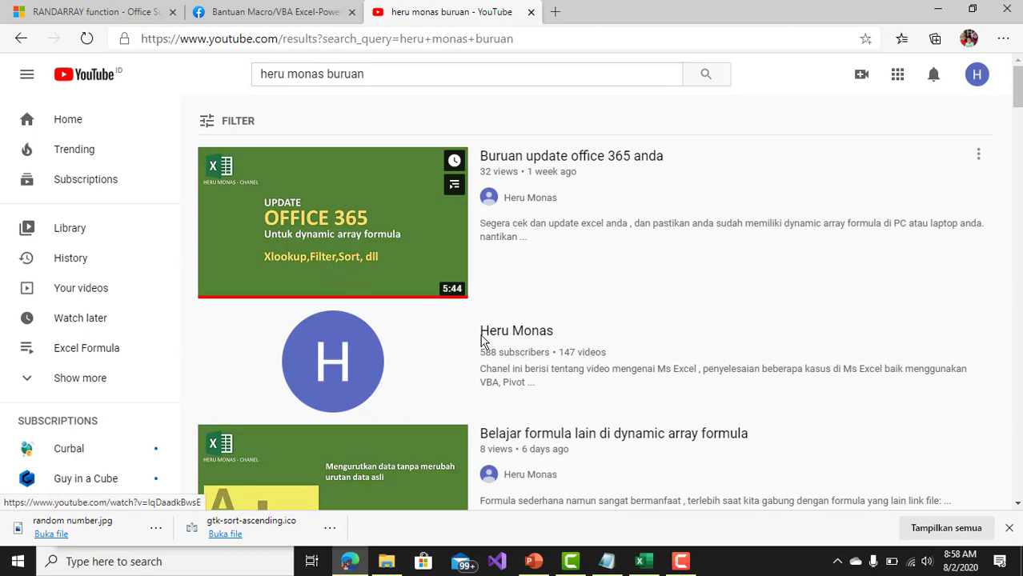
Switch to Excel, start a =rand formula in cell C2 and highlight the RANDARRAY suggestion
left_click(640, 561)
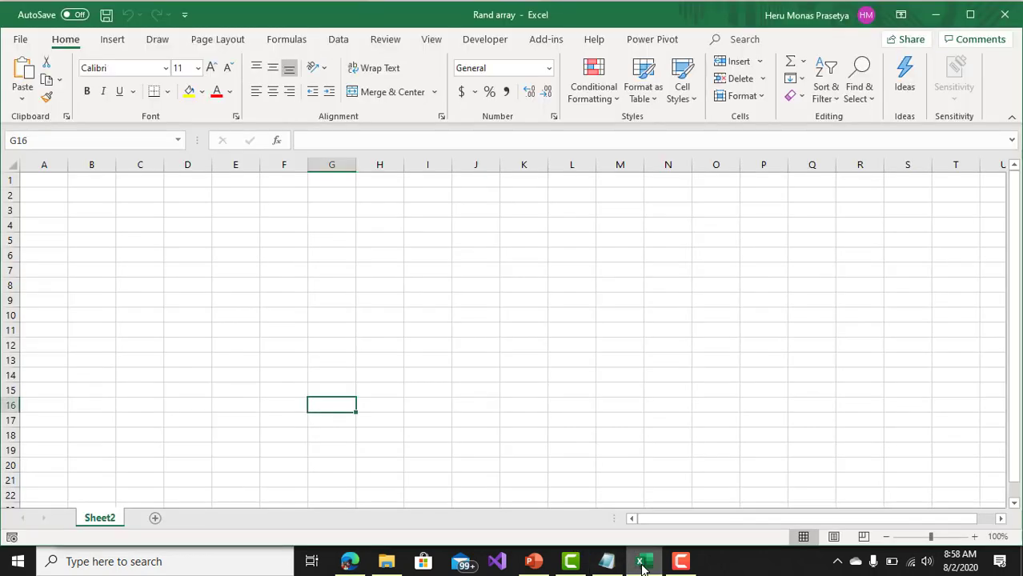
left_click(105, 210)
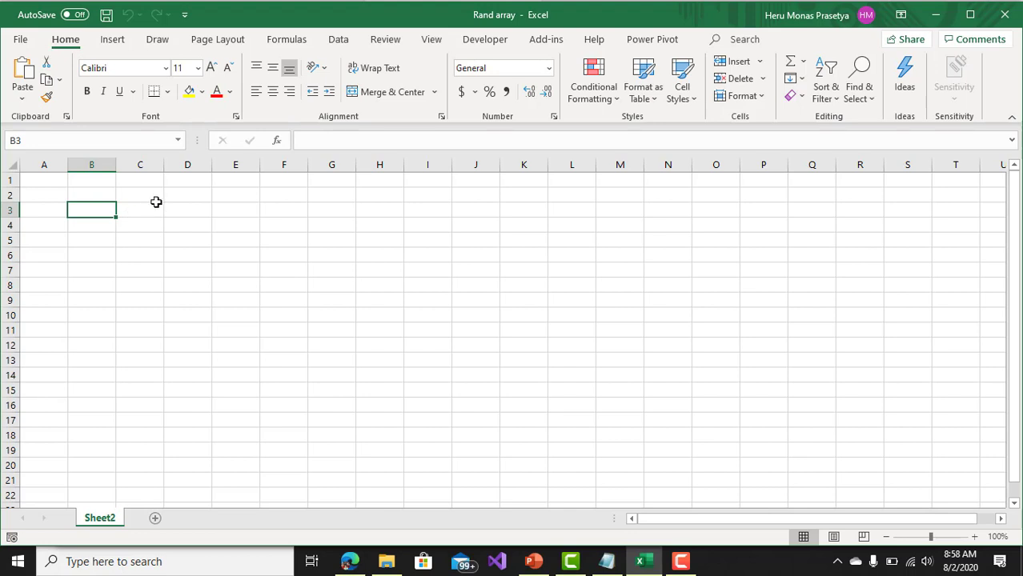
left_click(138, 198)
type("=ra")
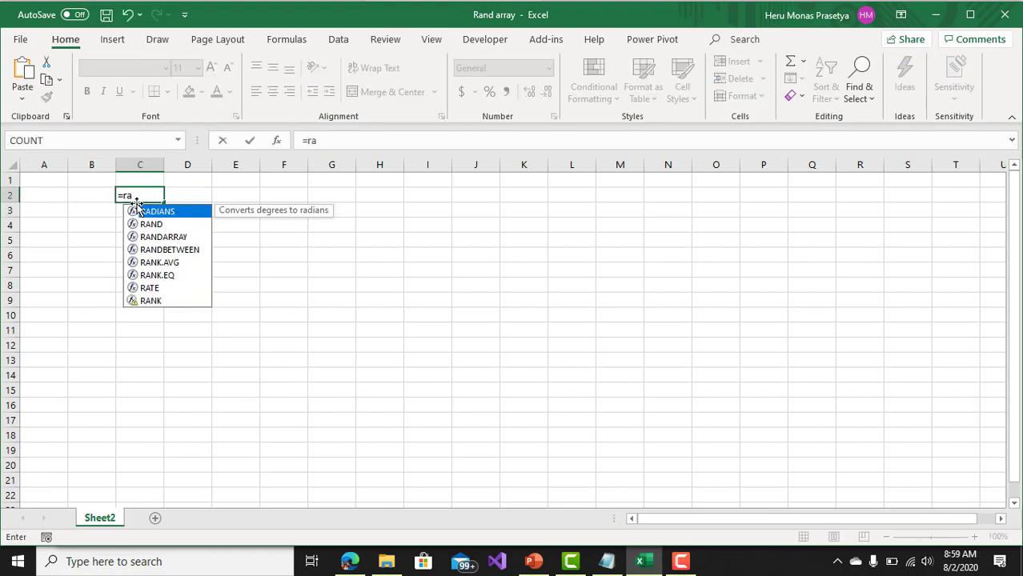
type("nd")
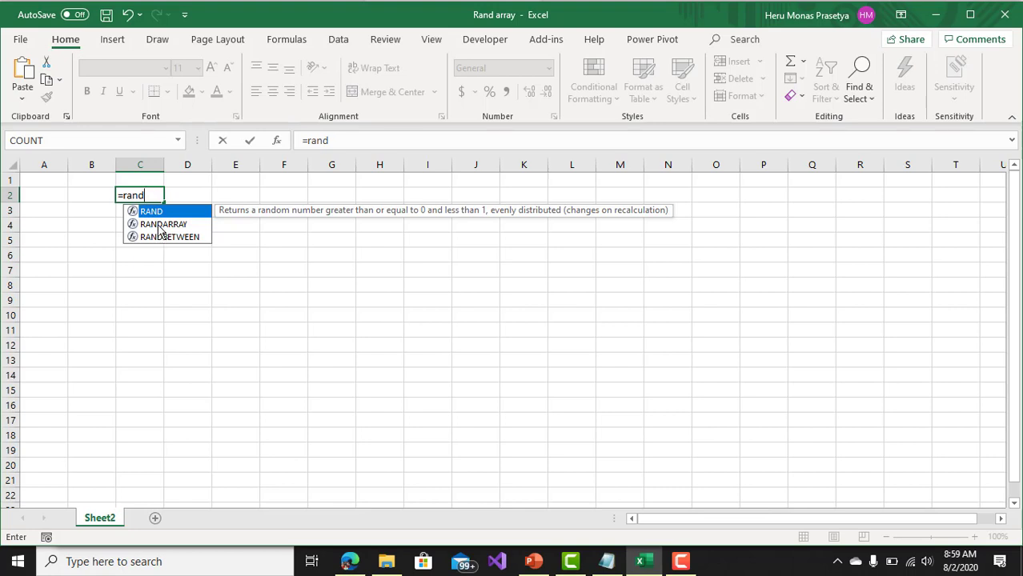
left_click(159, 228)
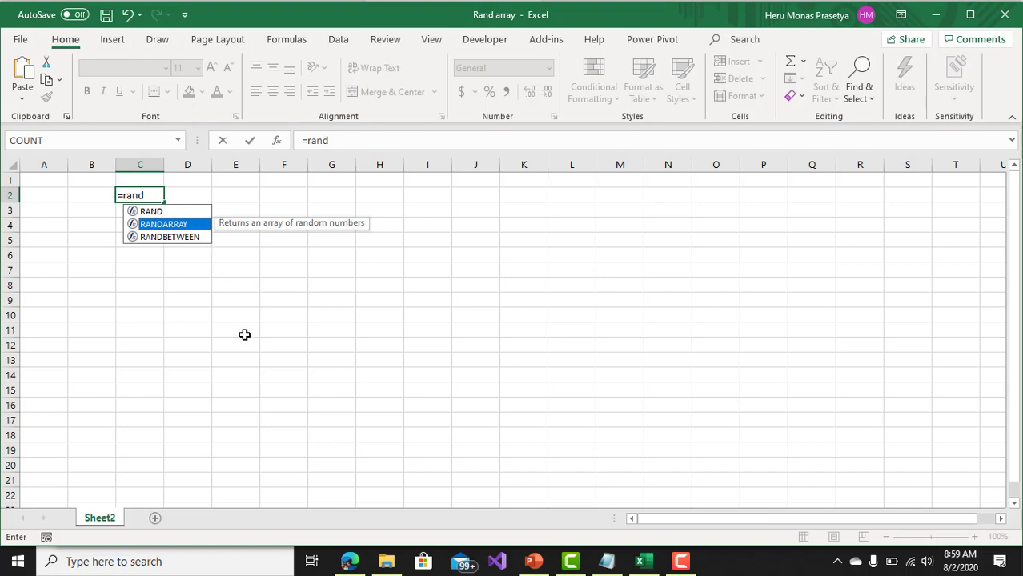
Switch to the browser and examine the syntax and arguments on the RANDARRAY support page
left_click(350, 561)
left_click(119, 5)
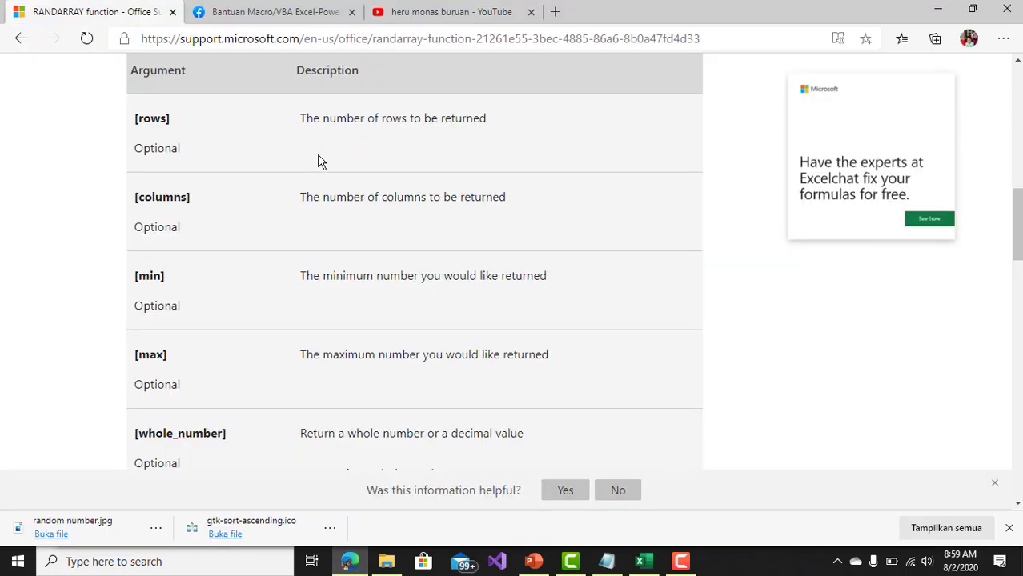
scroll(319, 164, "up", 3)
scroll(304, 176, "up", 2)
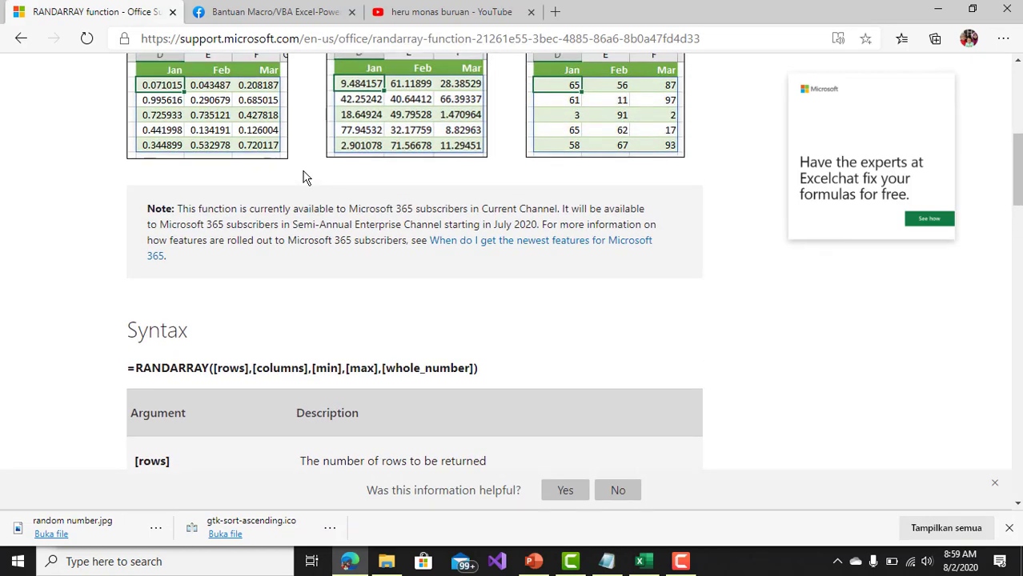
scroll(304, 177, "down", 1)
scroll(304, 176, "down", 1)
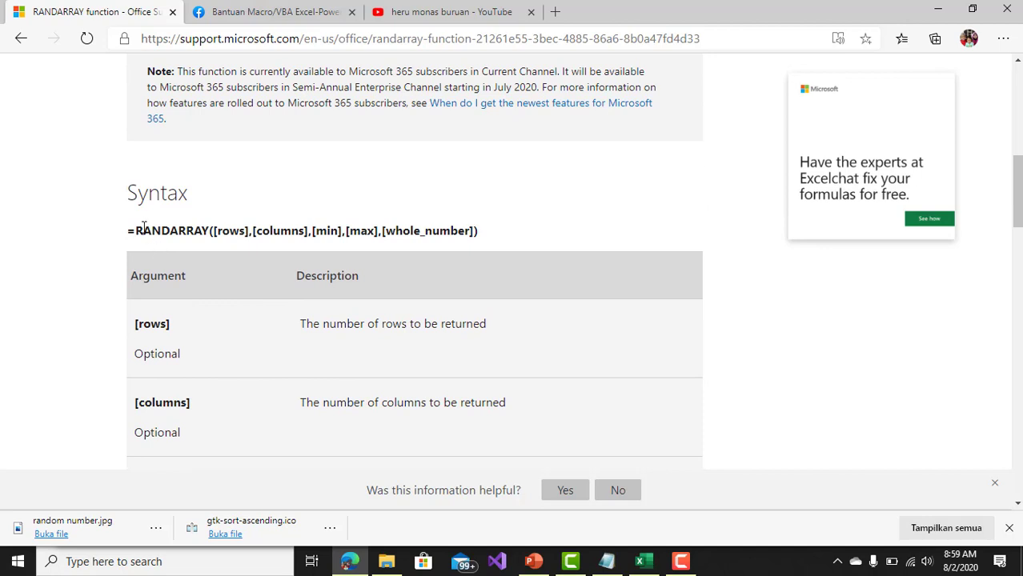
left_click_drag(135, 230, 421, 231)
scroll(220, 249, "down", 1)
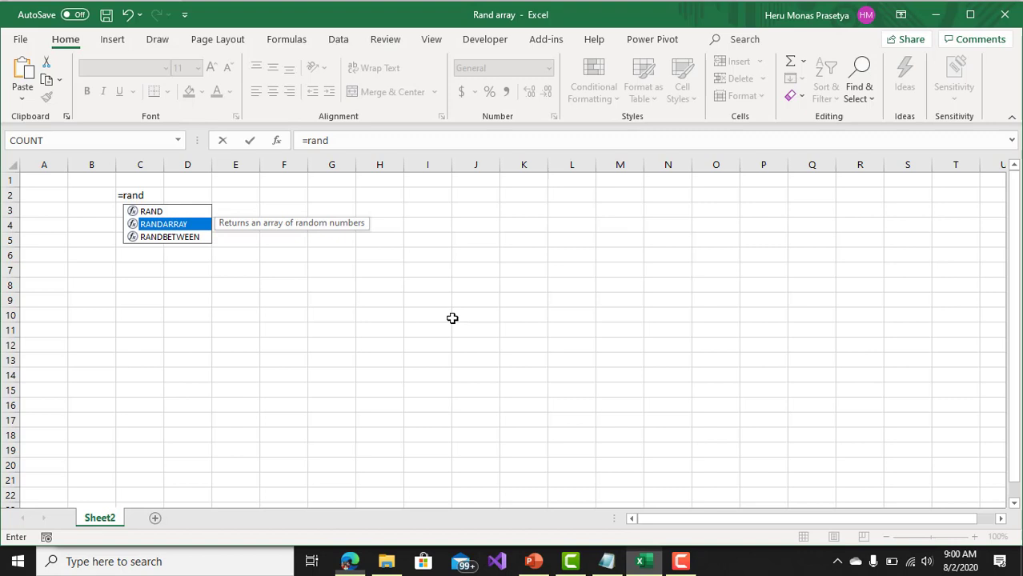
Switch to Excel and clear the unfinished =rand formula from cell C2
left_click(639, 561)
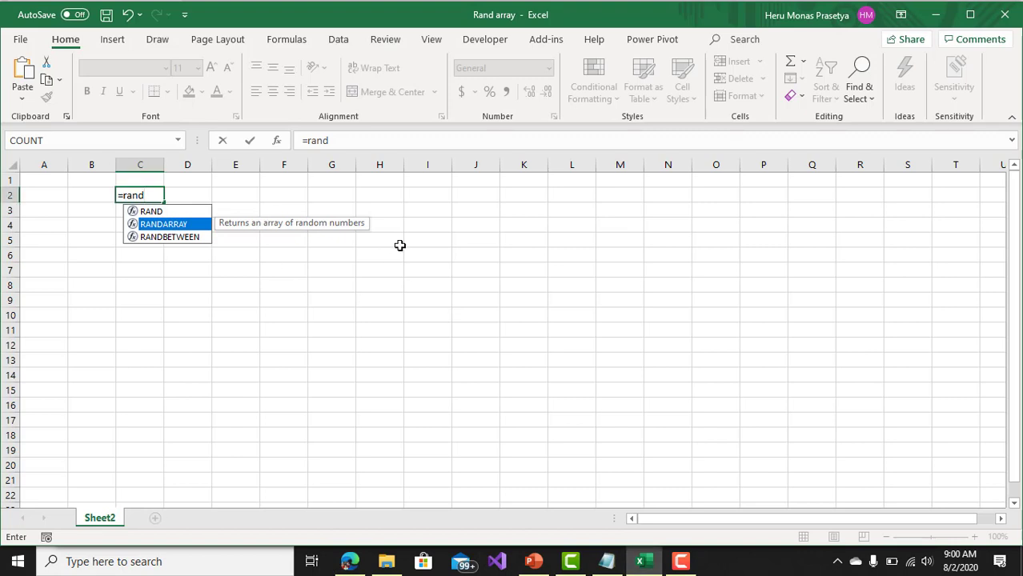
key("BackSpace")
key("BackSpace")
key("BackSpace")
key("BackSpace")
key("BackSpace")
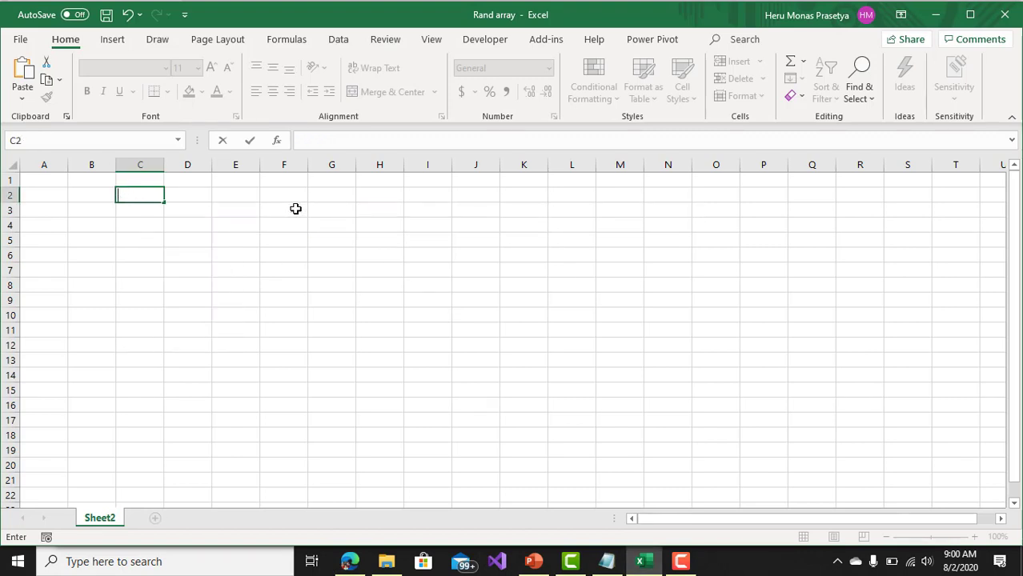
left_click_drag(149, 225, 151, 416)
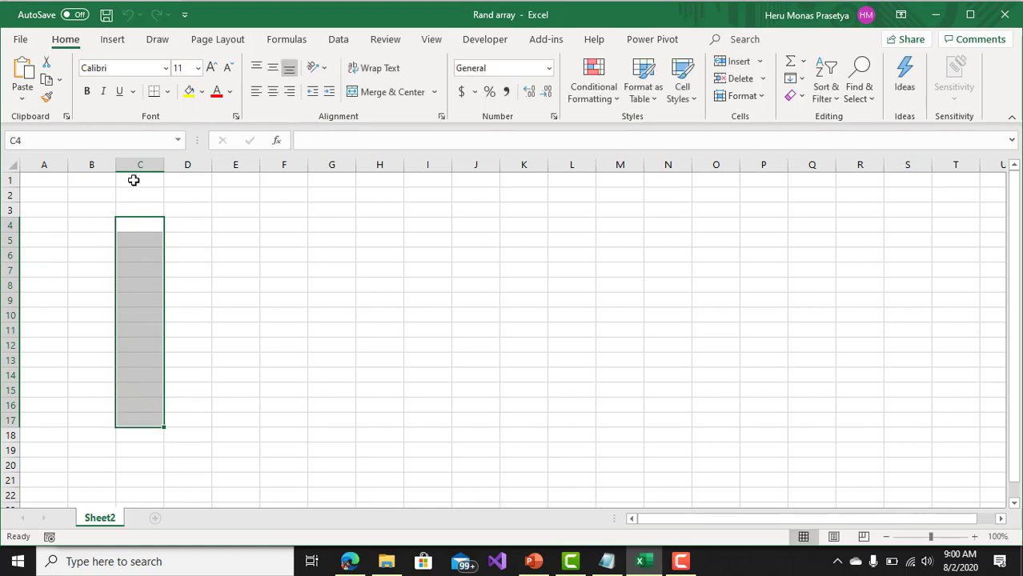
left_click_drag(135, 180, 333, 291)
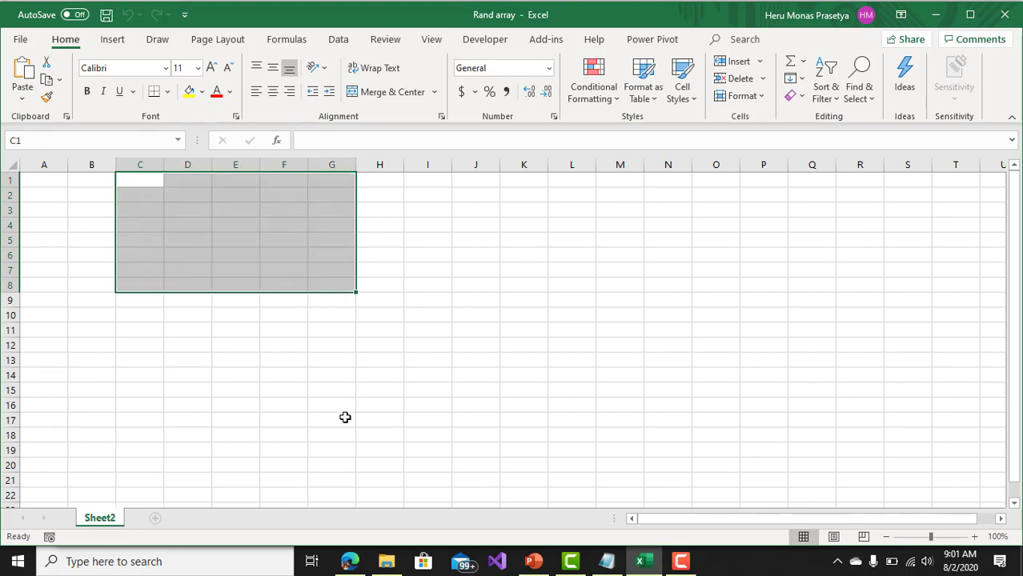
Switch to the browser and read the min, max and whole_number argument descriptions for RANDARRAY
left_click(349, 561)
scroll(219, 425, "down", 5)
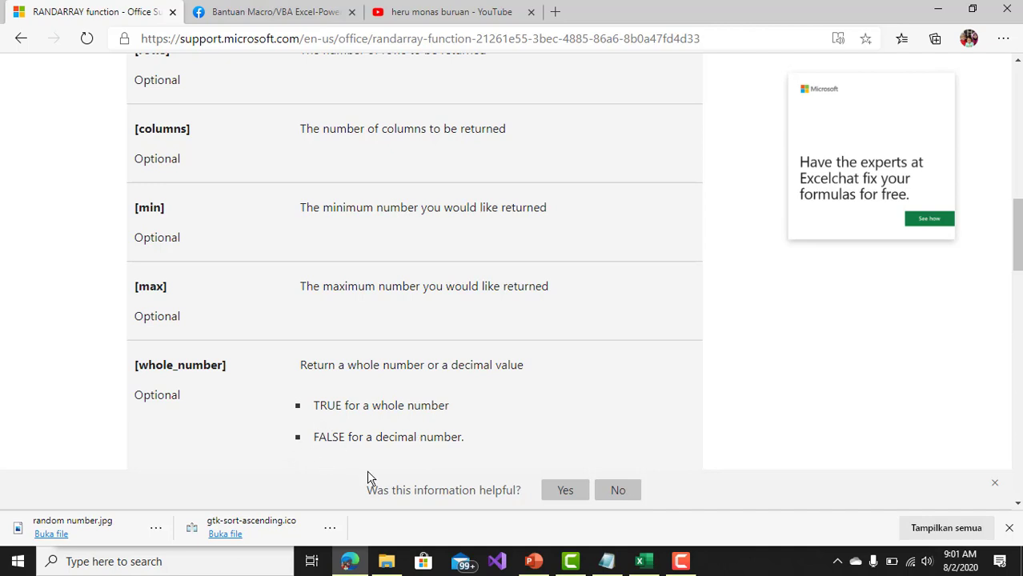
Switch to Excel and start a RANDARRAY formula in cell C4
left_click(640, 561)
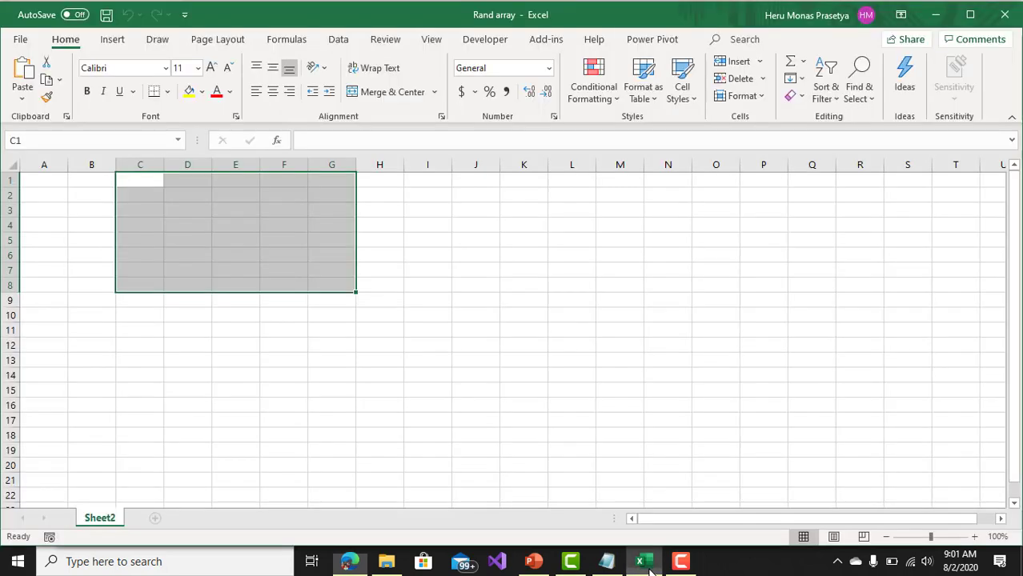
left_click(364, 374)
left_click(193, 226)
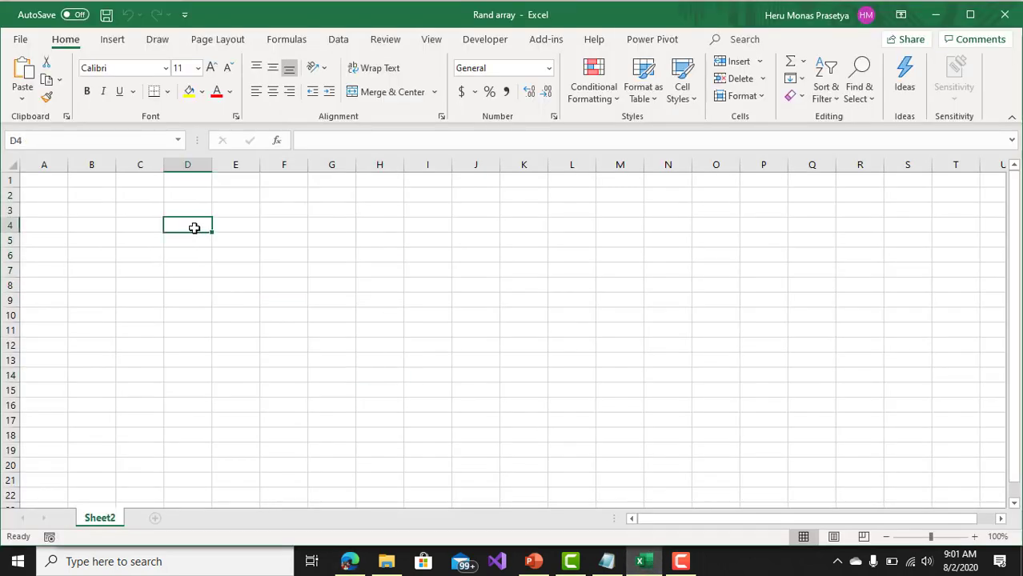
left_click(92, 183)
left_click(143, 225)
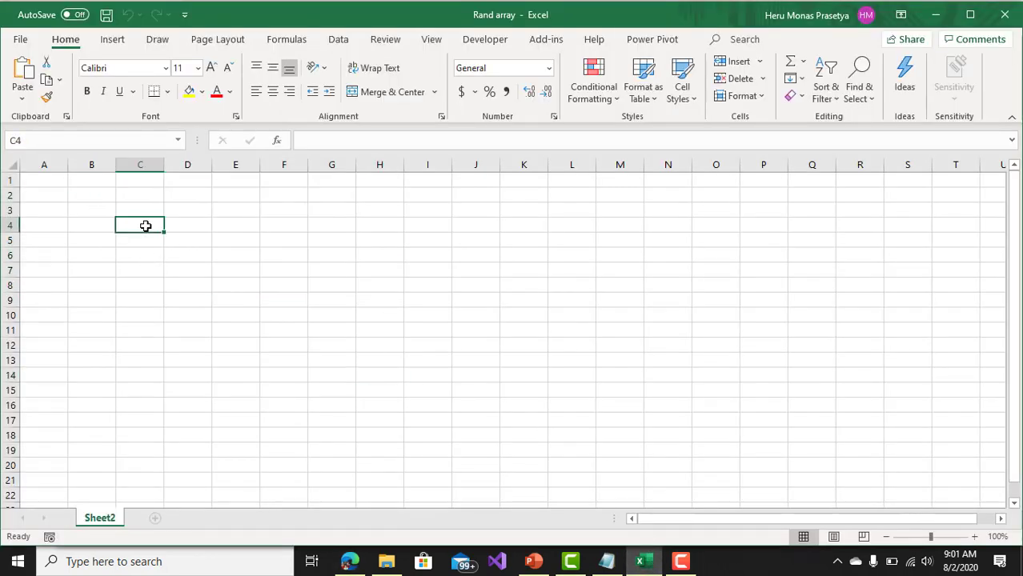
type("=ran")
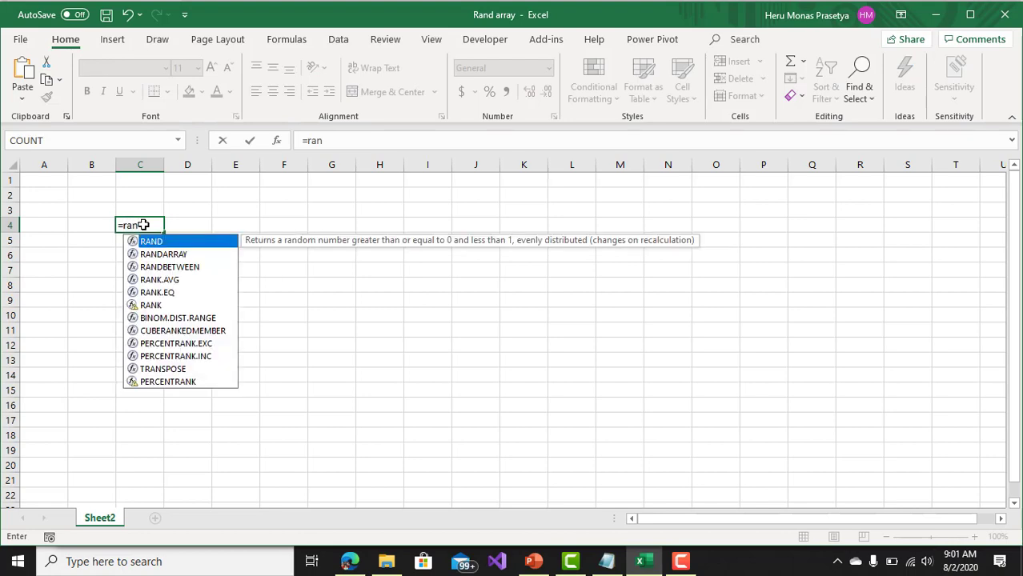
key("Tab")
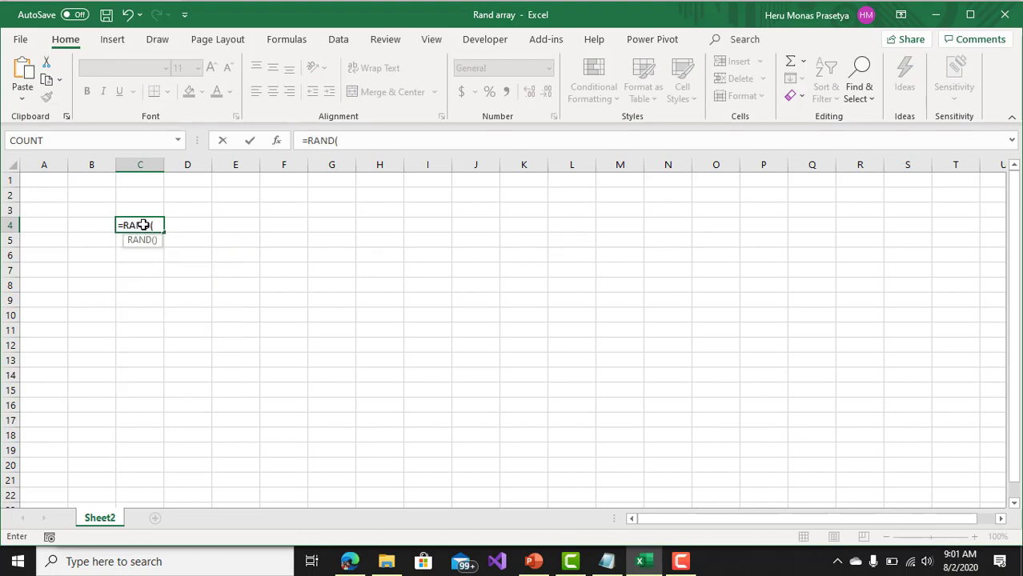
key("BackSpace")
key("Down")
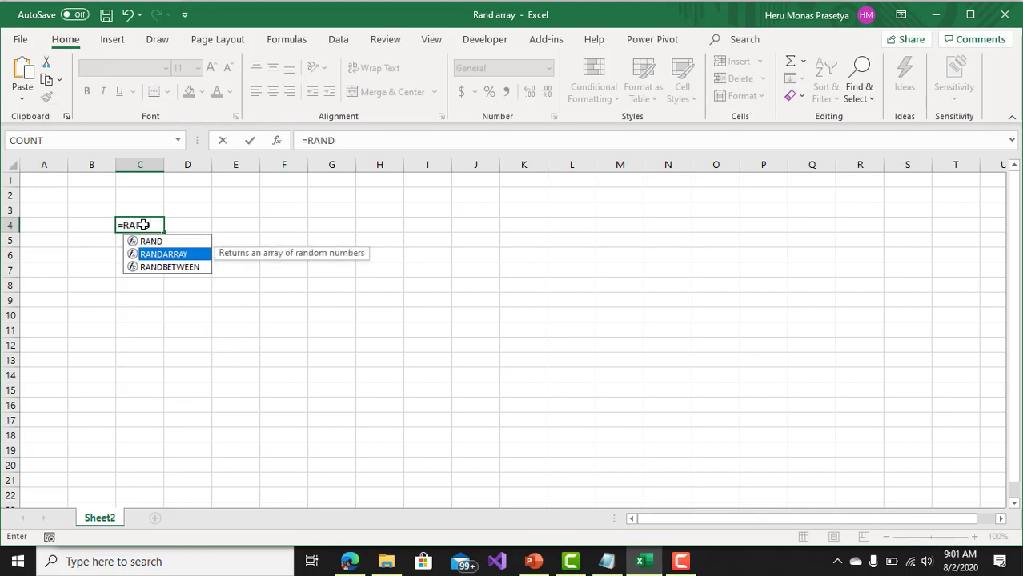
key("Tab")
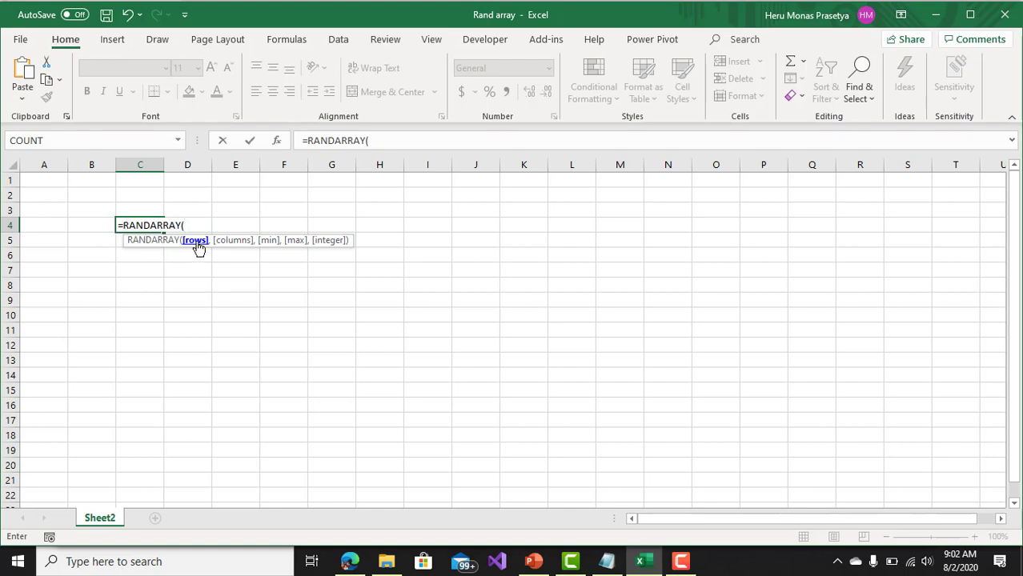
Complete the C4 formula as =RANDARRAY(1,1), for one row and one column
type("1,")
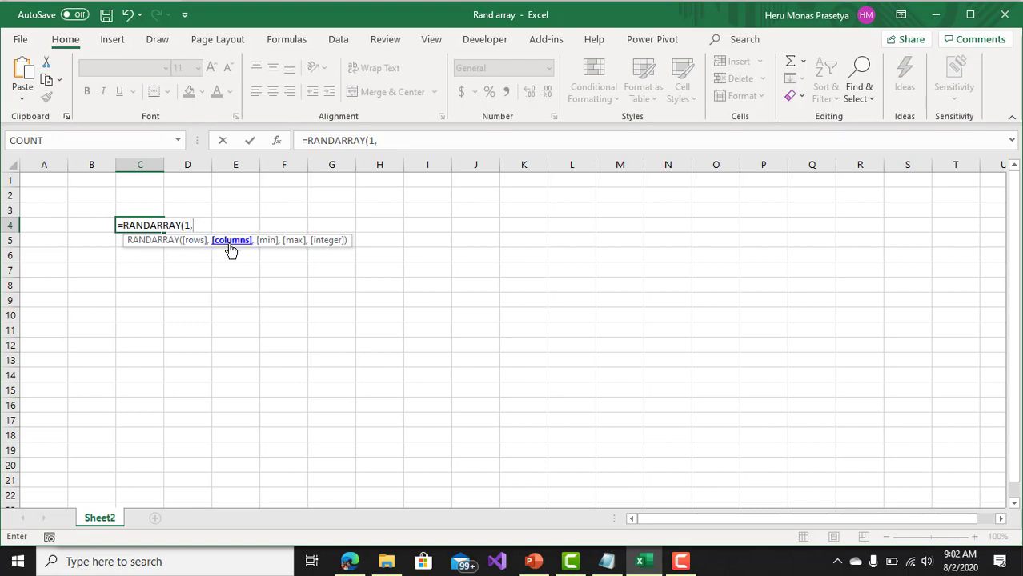
type("1)")
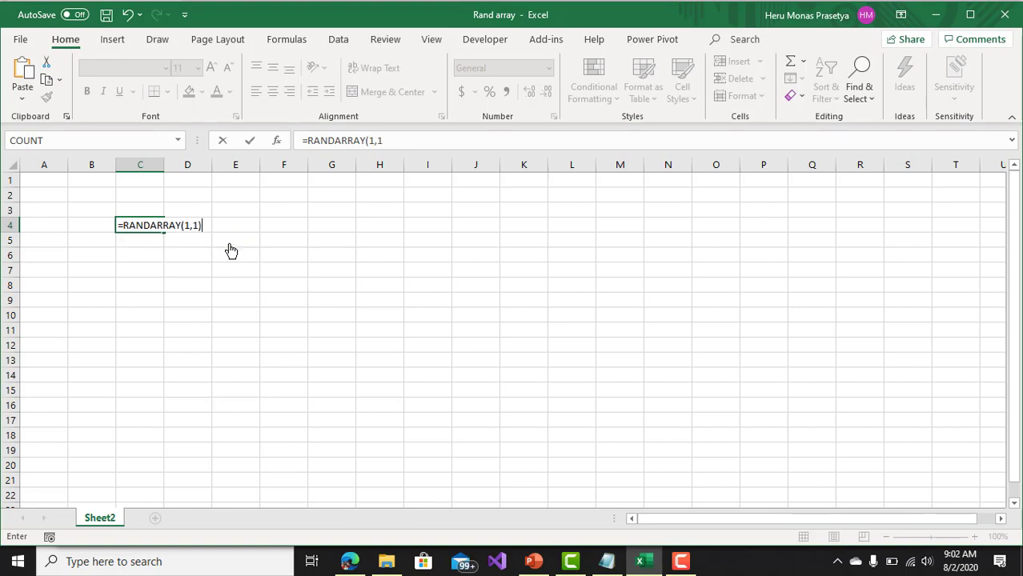
key("BackSpace")
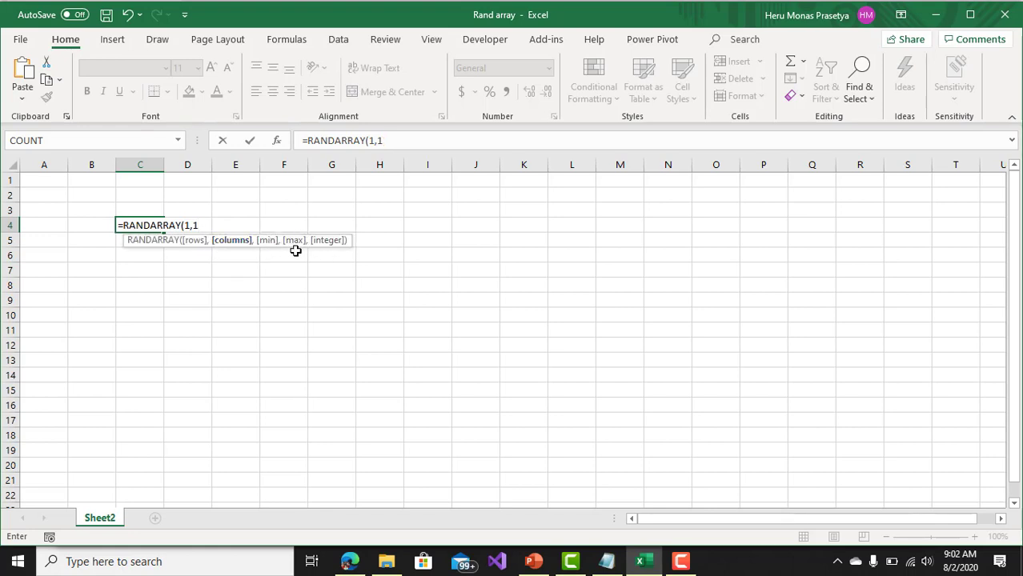
type(")")
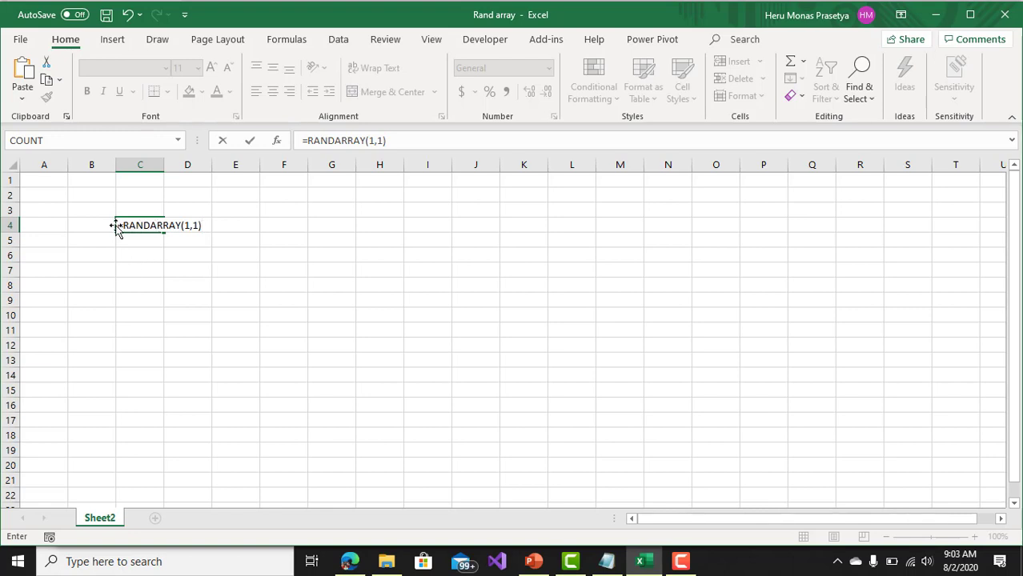
left_click(190, 227)
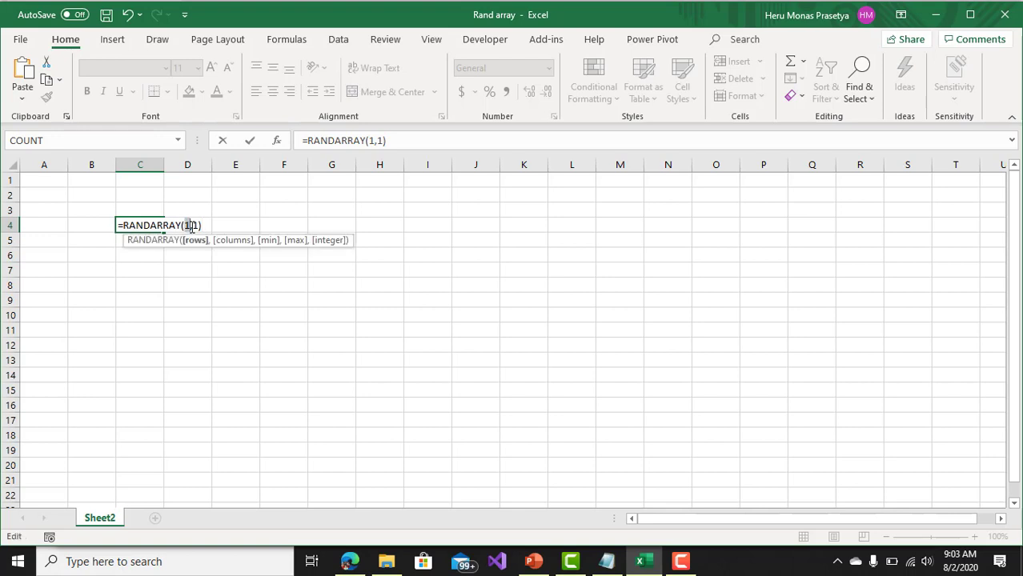
left_click(196, 227)
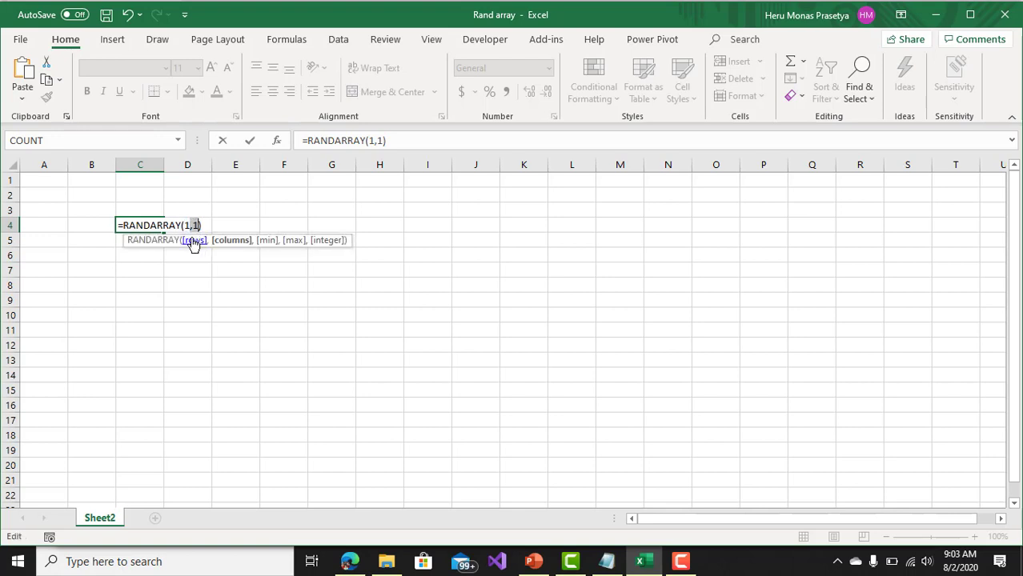
key("Return")
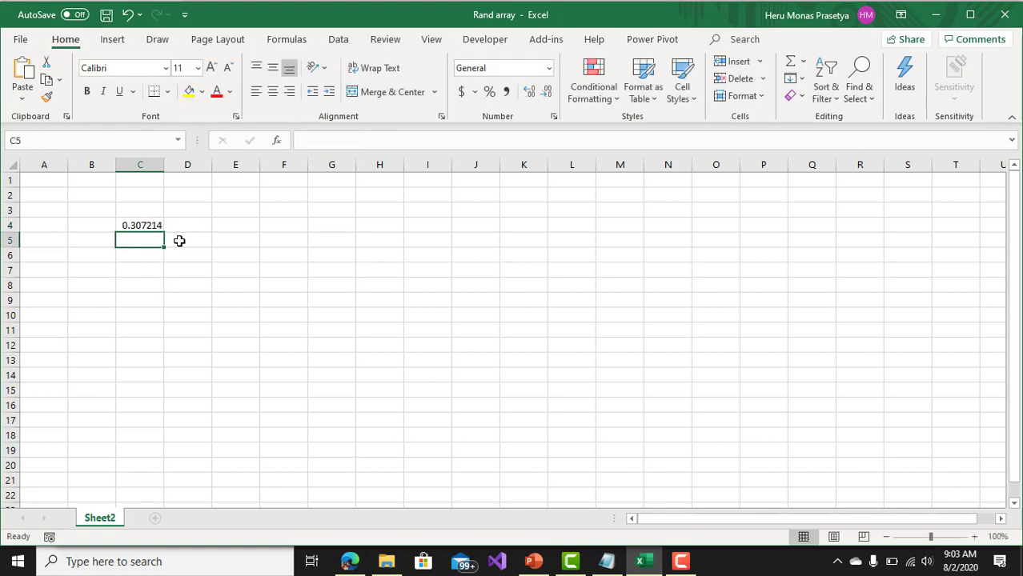
Inspect the arguments of the RANDARRAY formula in C4 without editing it, and select cell E4
left_click(138, 226)
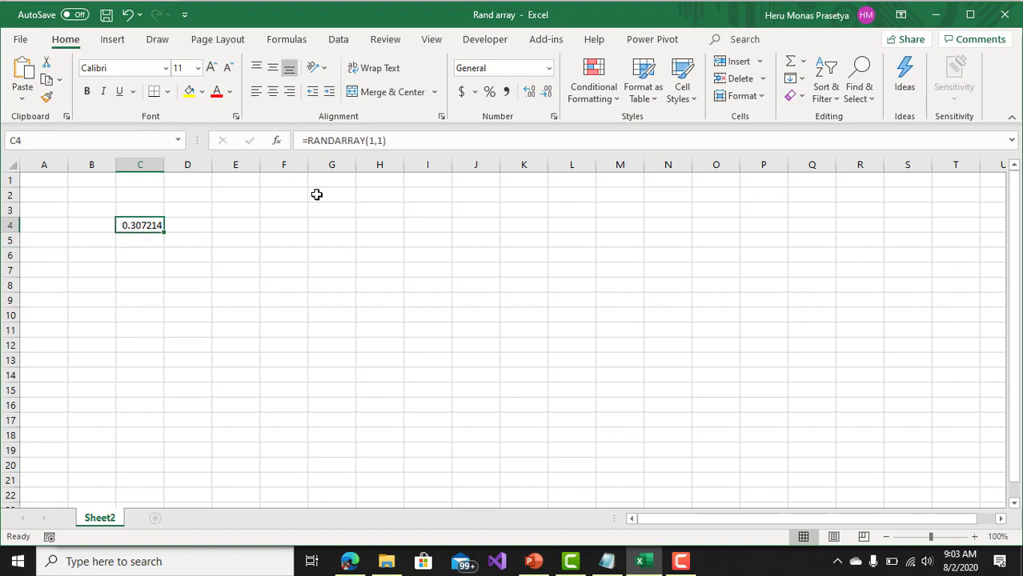
left_click(369, 141)
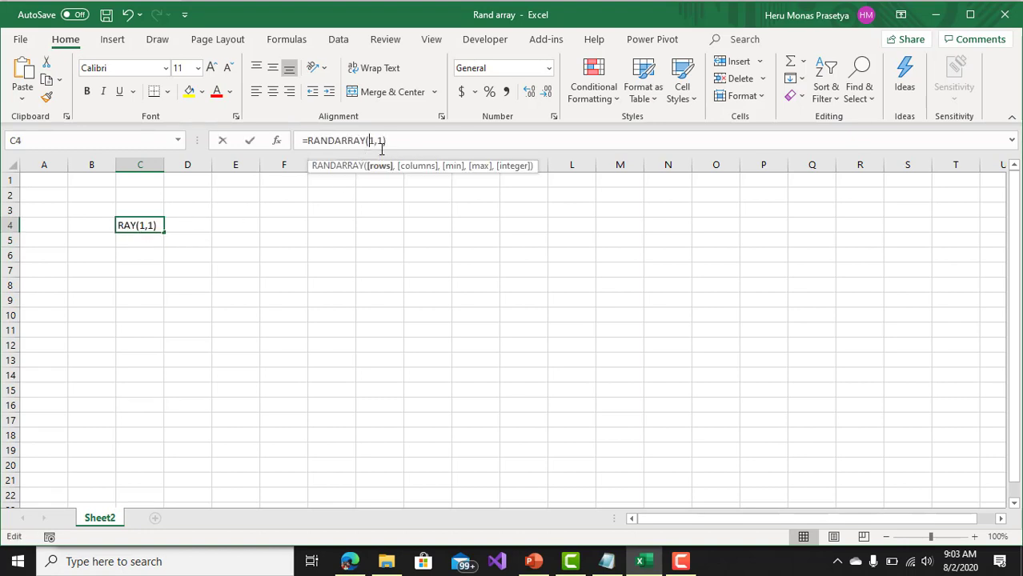
key("Escape")
left_click(238, 227)
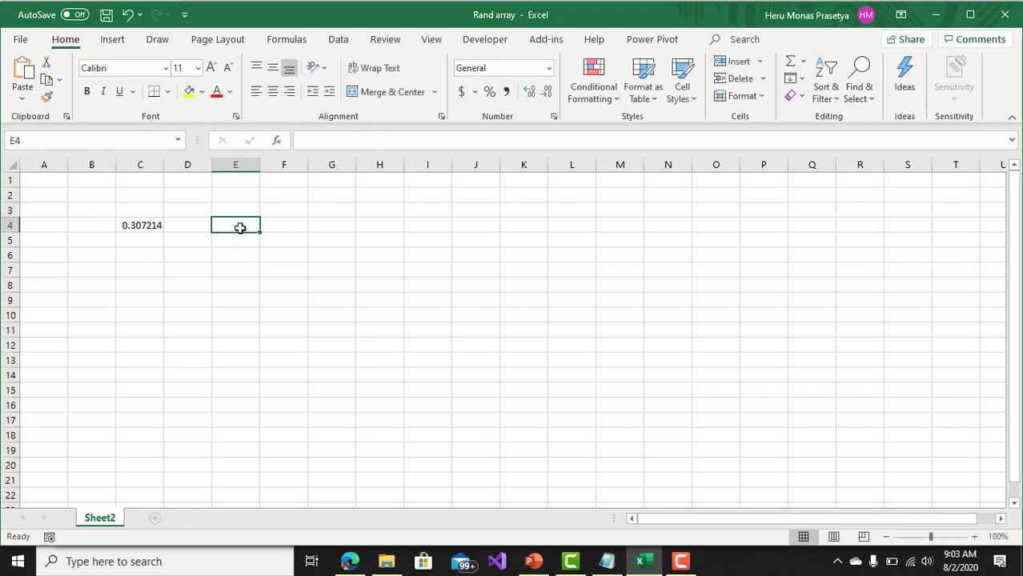
Enter =RANDARRAY(5,1) in cell E4 to generate five rows and one column of random numbers
type("=ra")
key("Down")
key("Down")
key("Tab")
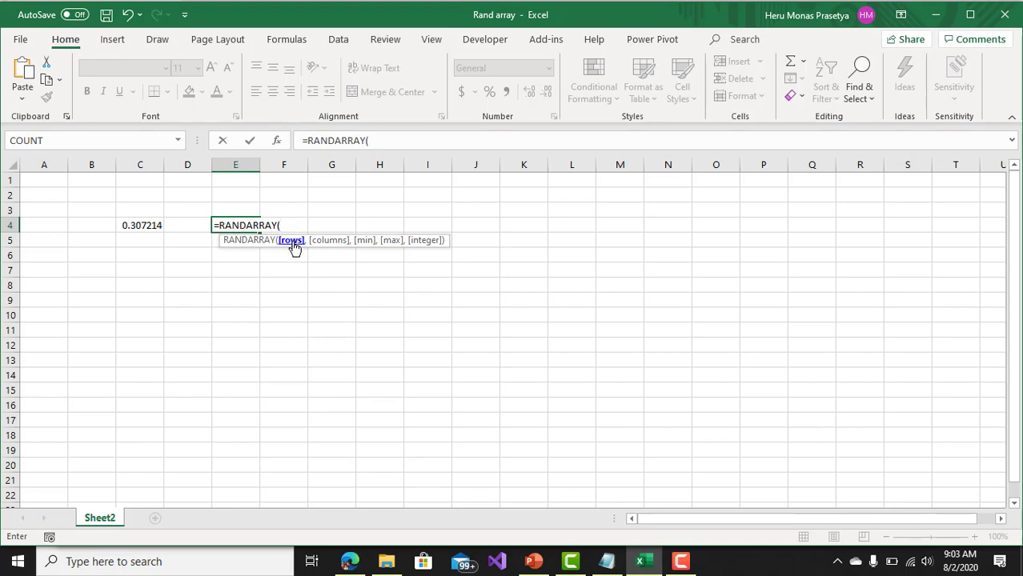
type("2")
key("BackSpace")
type("5,")
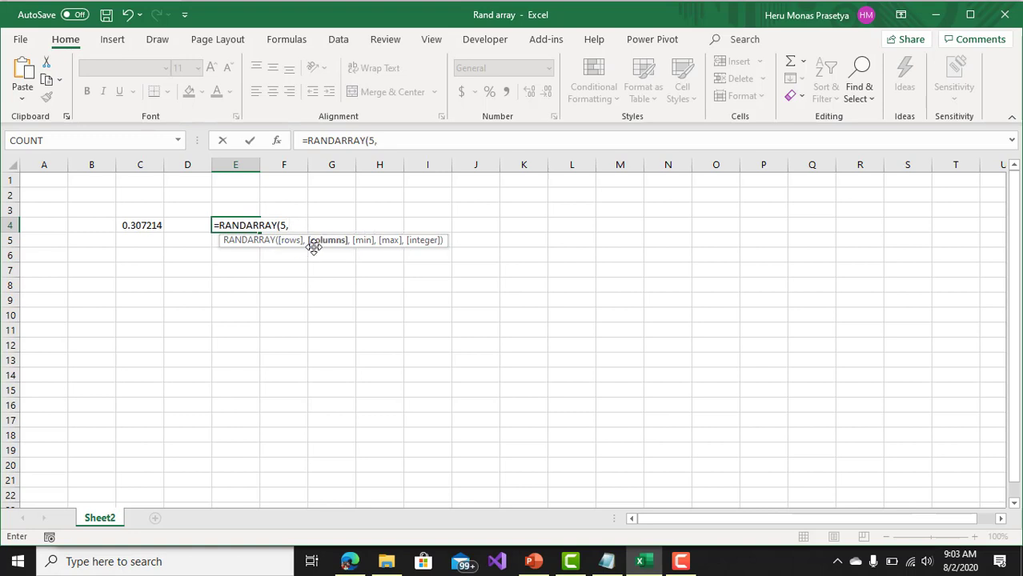
type("1)")
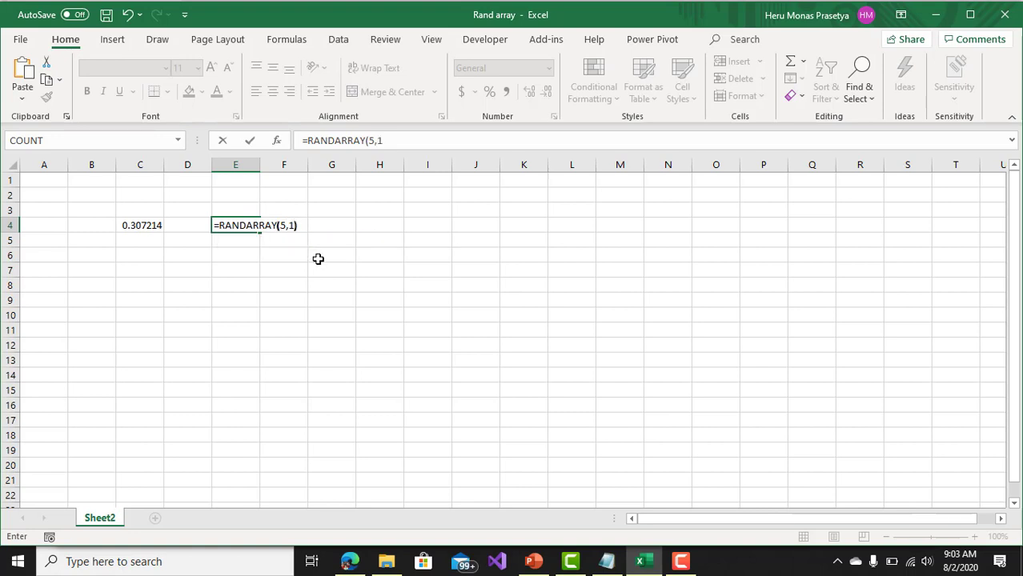
key("Return")
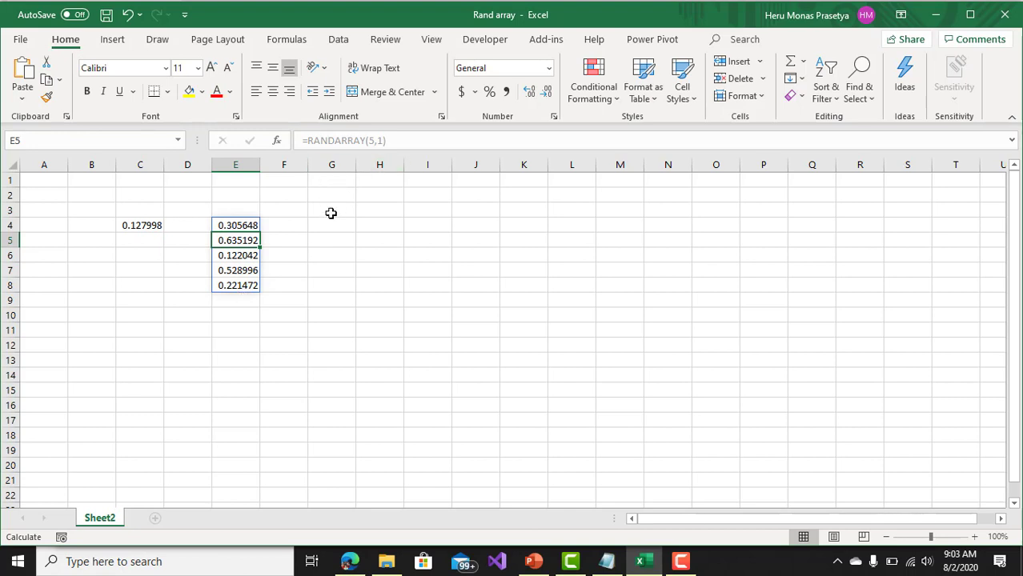
left_click(242, 225)
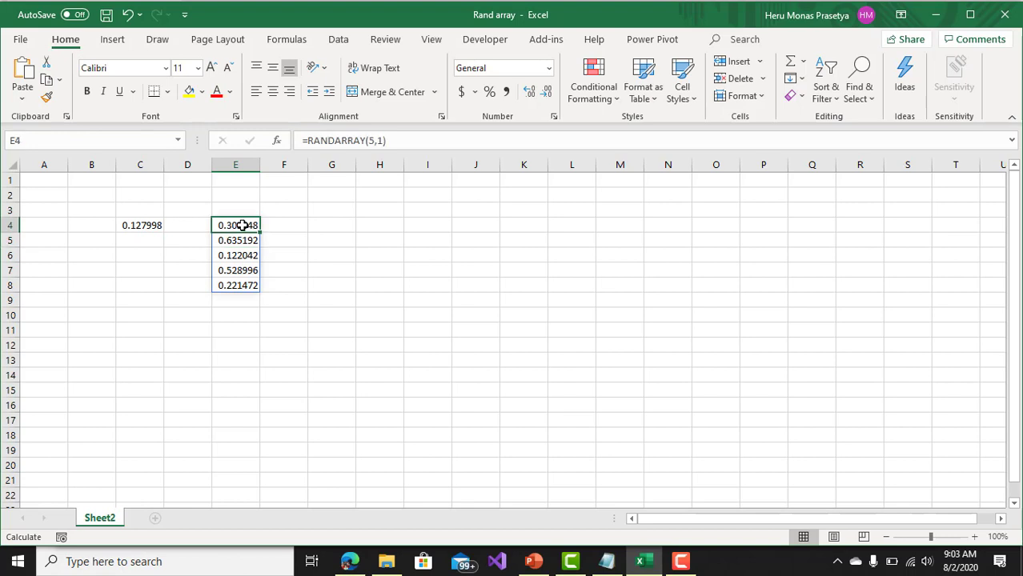
Start a RANDARRAY formula in cell G4 with 5 rows and 1 column
left_click(333, 225)
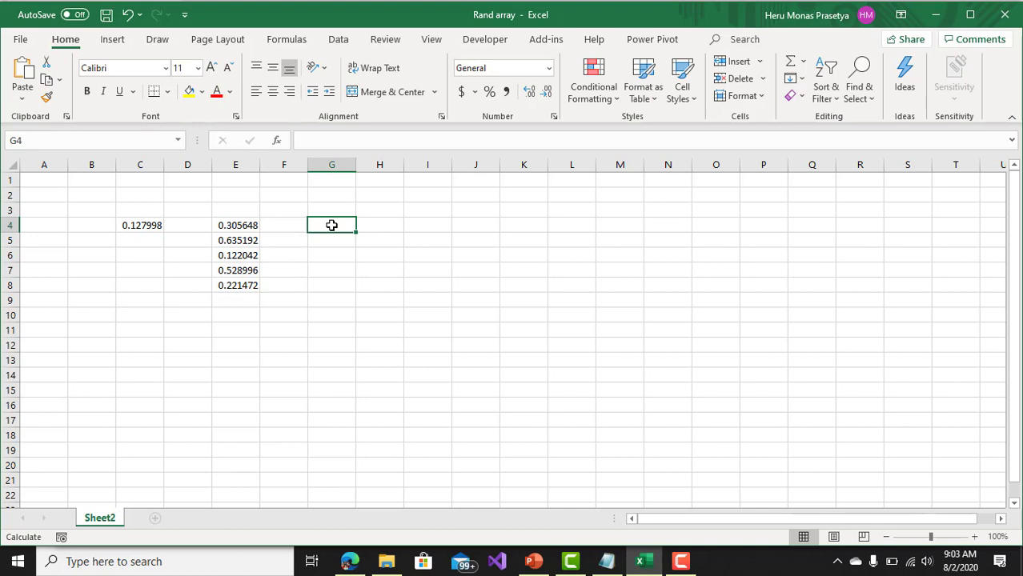
type("=ra")
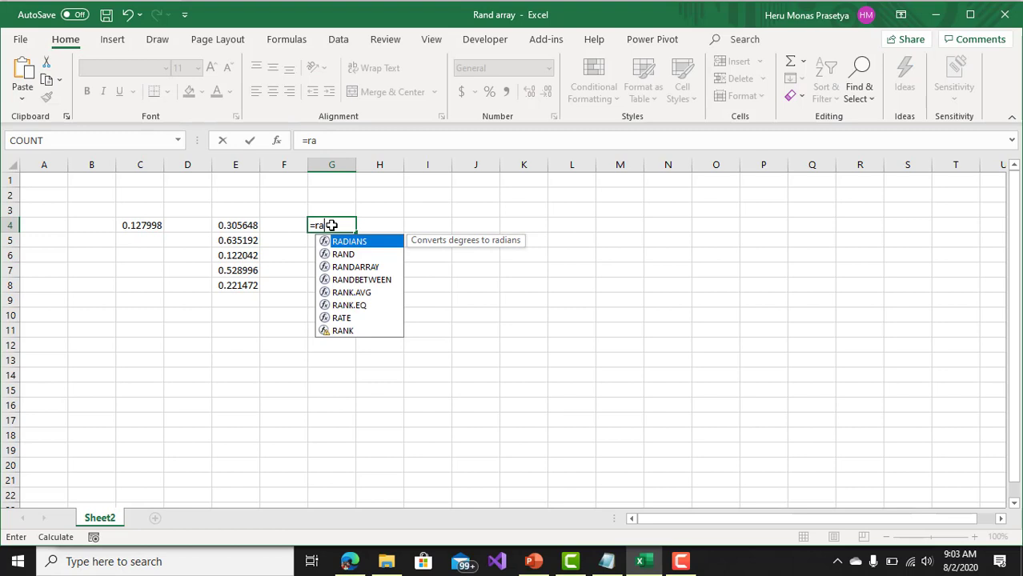
key("Down")
key("Down")
key("Tab")
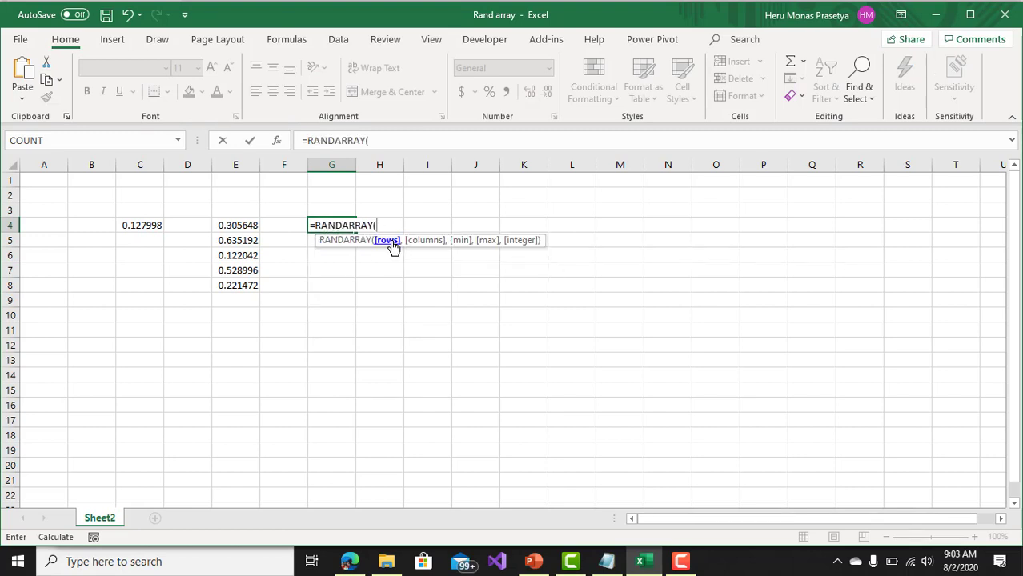
type("5")
key("BackSpace")
type("5,")
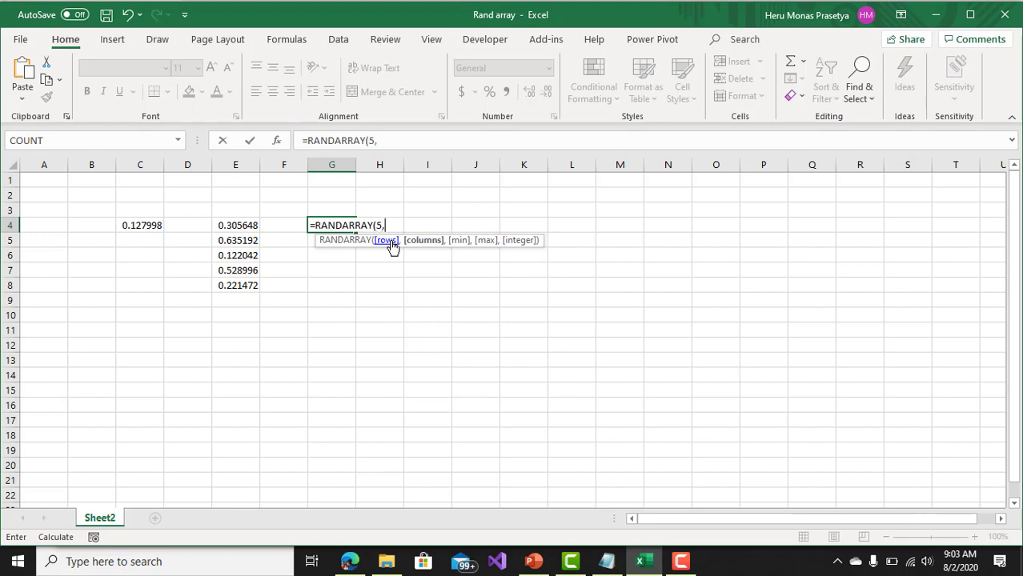
type("1,")
Complete the G4 formula with a minimum of 5 and a maximum of 10, giving =RANDARRAY(5,1,5,10)
left_click(405, 139)
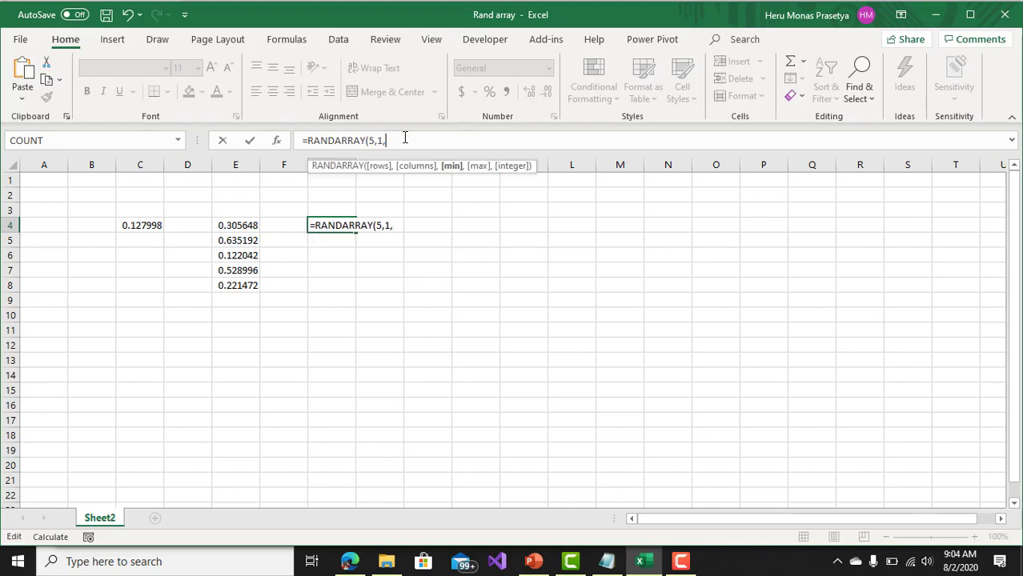
type("5,")
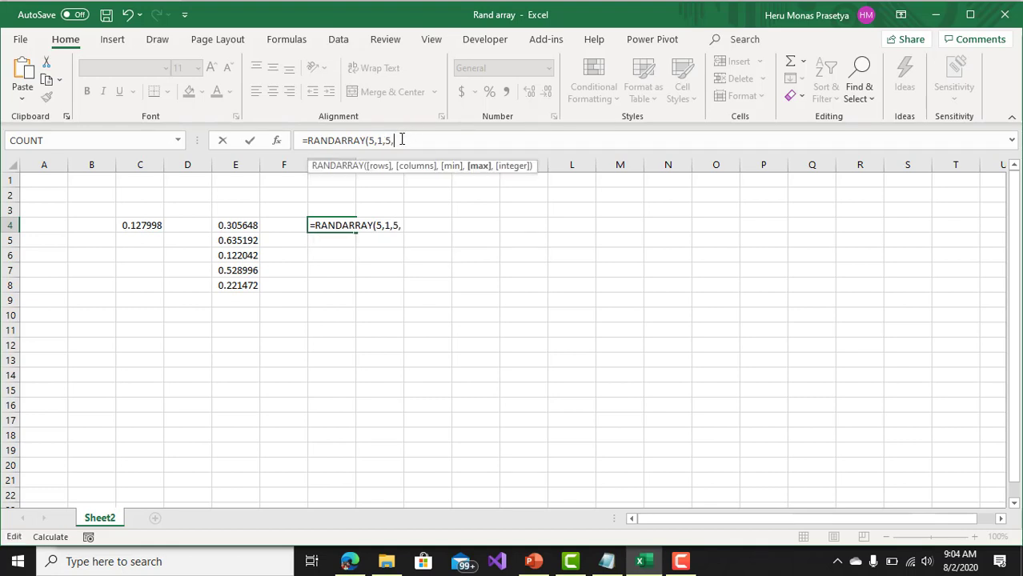
type("10")
type(")")
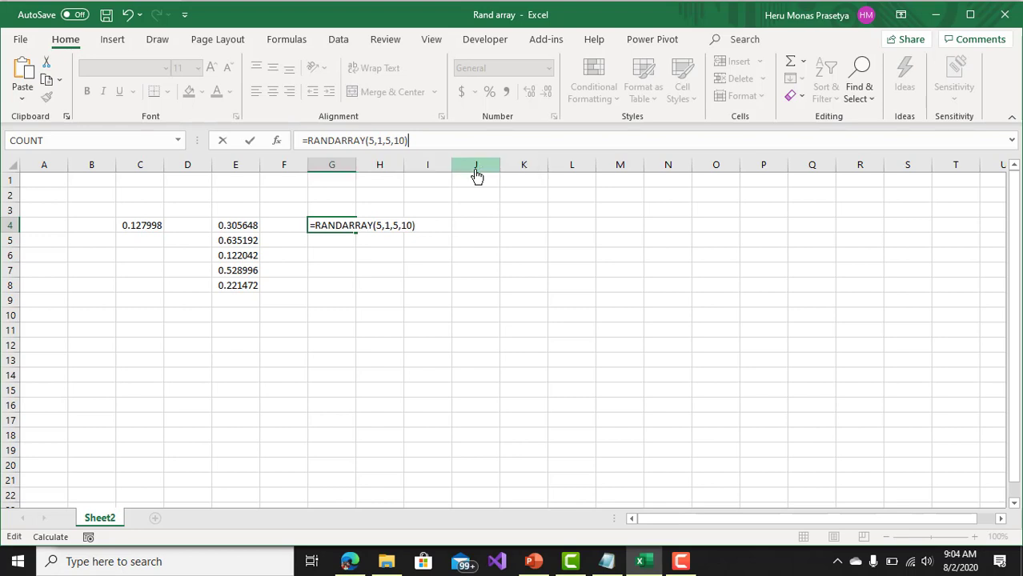
key("Return")
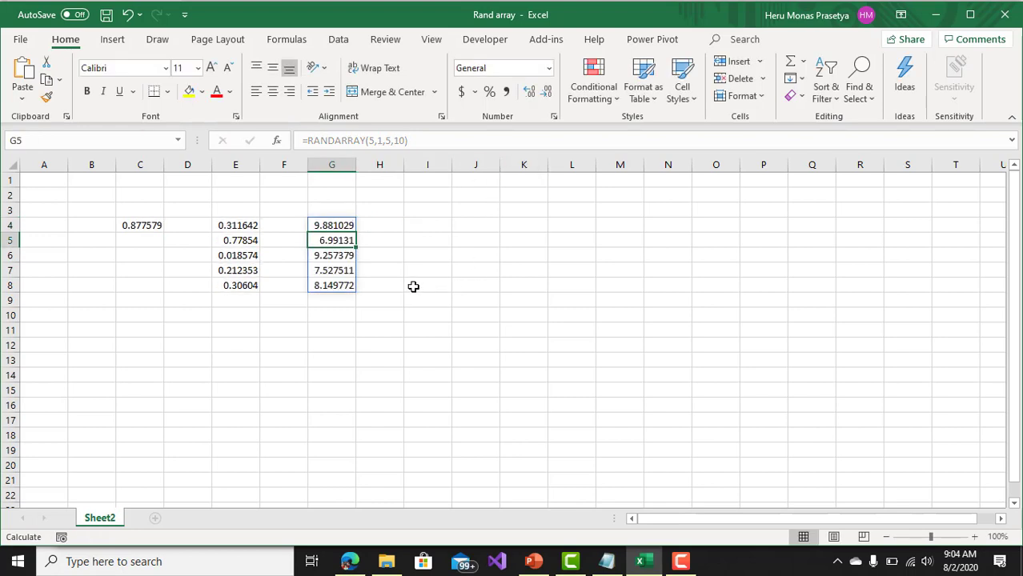
Inspect the min and max arguments of the RANDARRAY formula in G4 without editing them
left_click(344, 226)
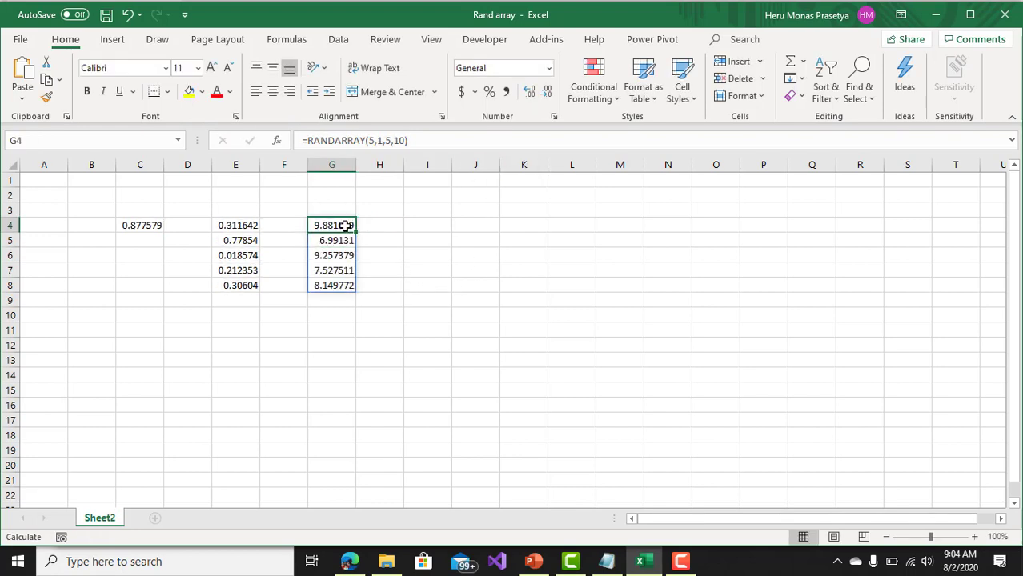
double_click(388, 141)
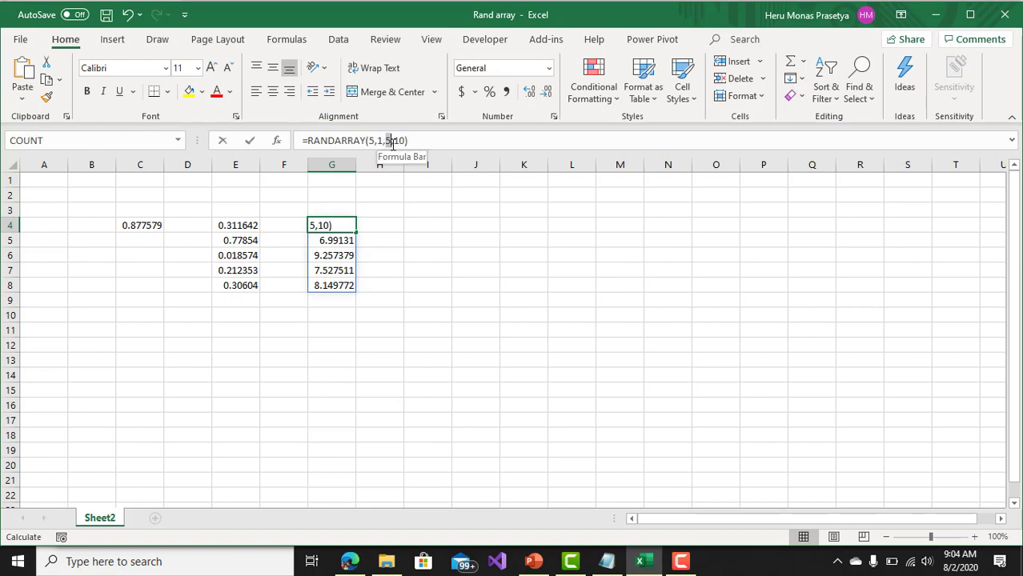
double_click(399, 141)
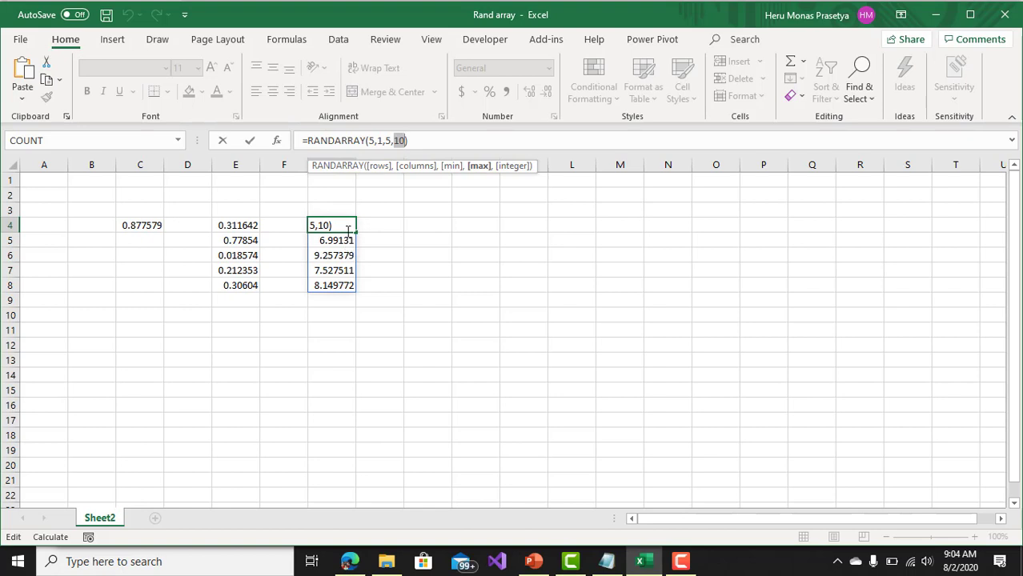
key("Return")
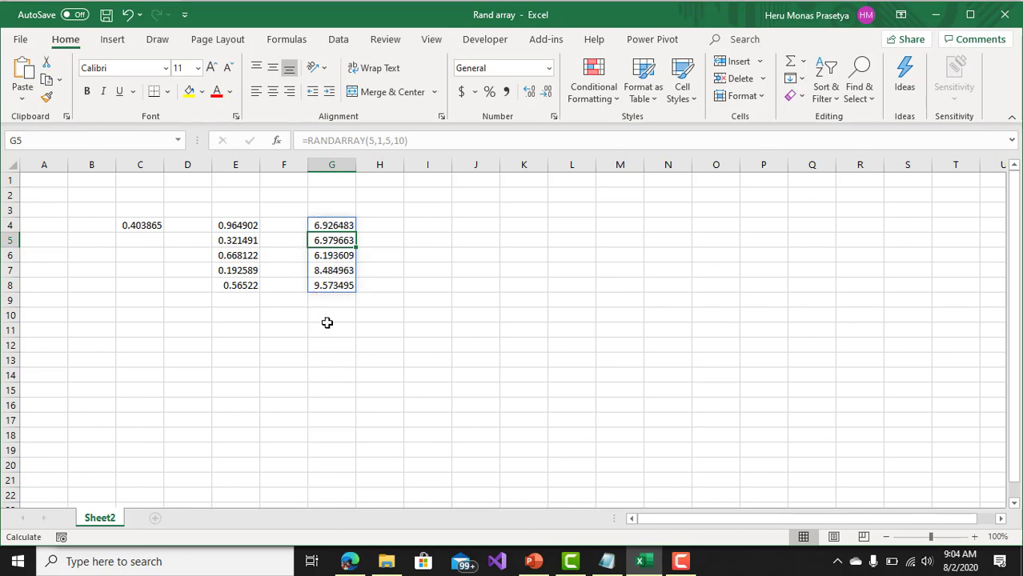
Enter =RANDARRAY(5,1,5,10,TRUE) in cell I4 to generate five random integers between 5 and 10
left_click(415, 223)
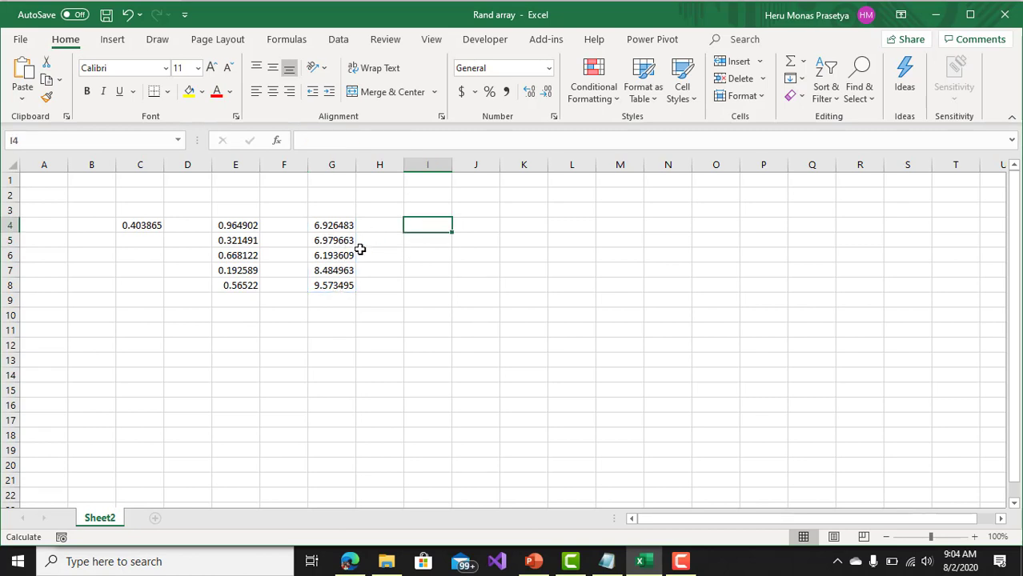
type("=rang")
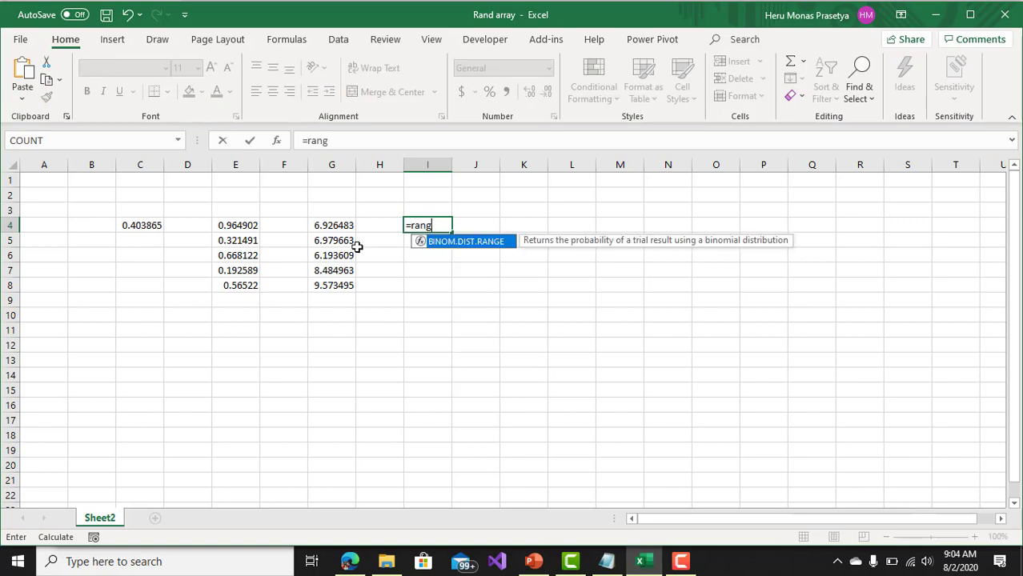
key("BackSpace")
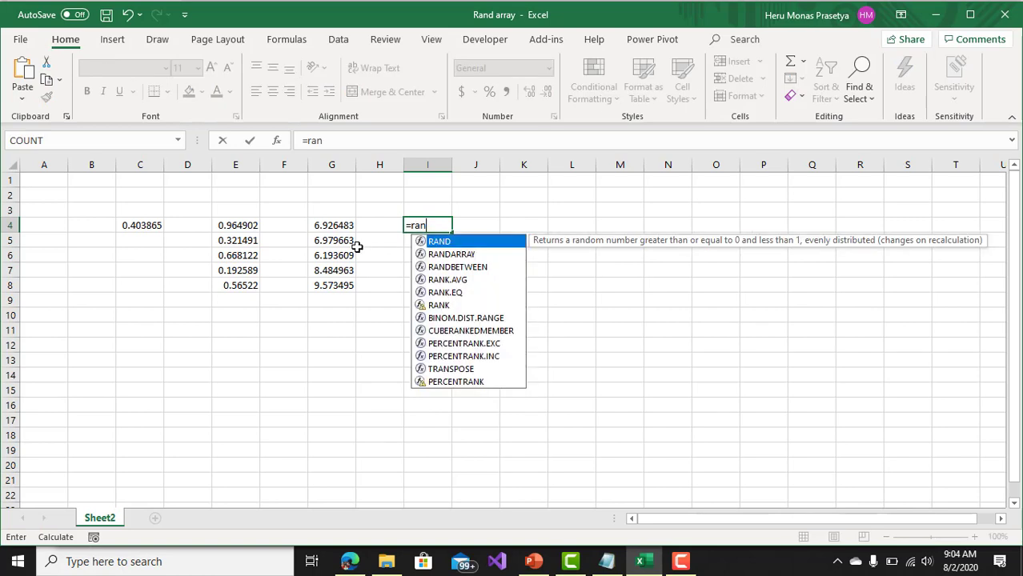
key("Down")
key("Tab")
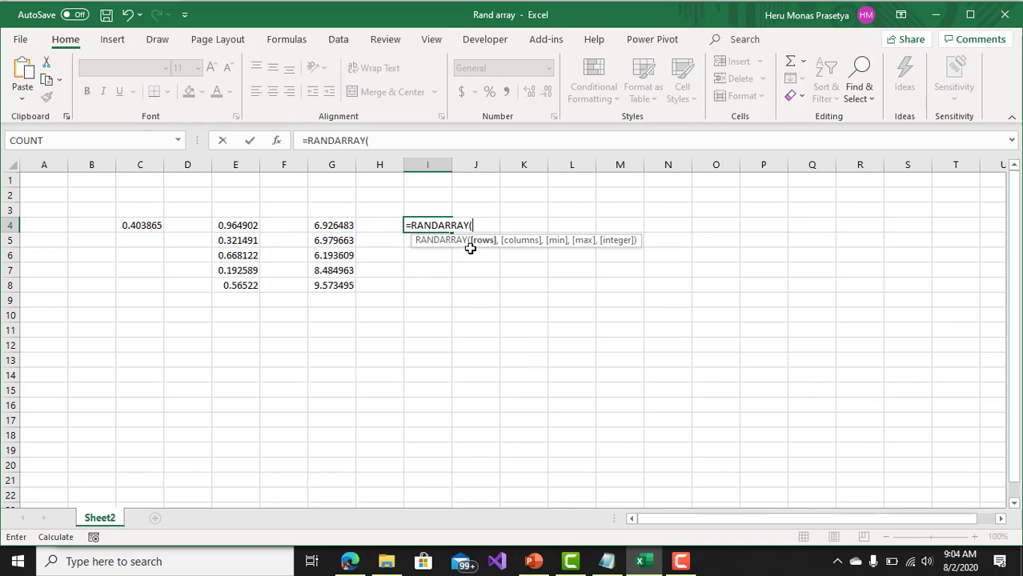
type("5,1")
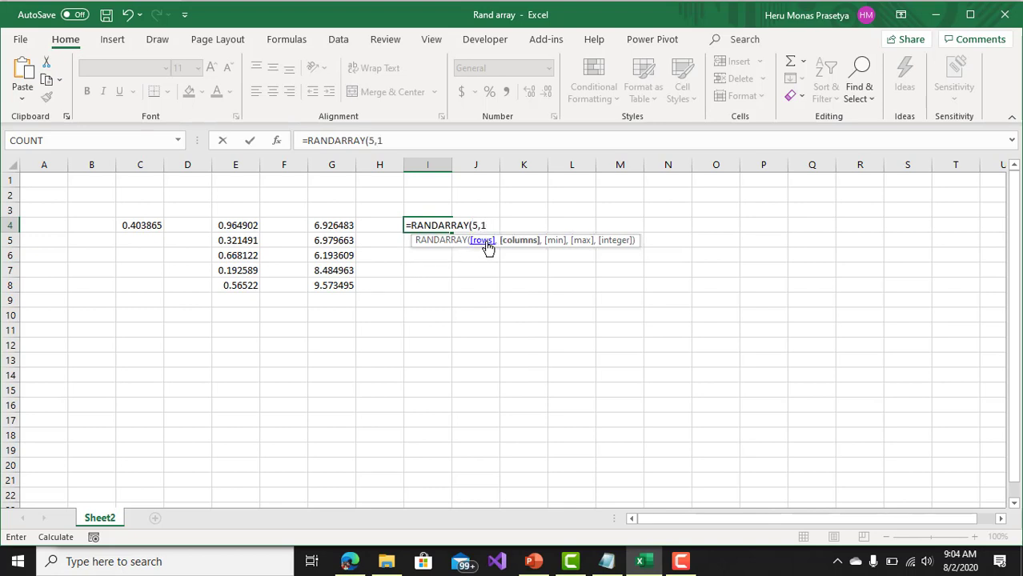
type(",5,10,")
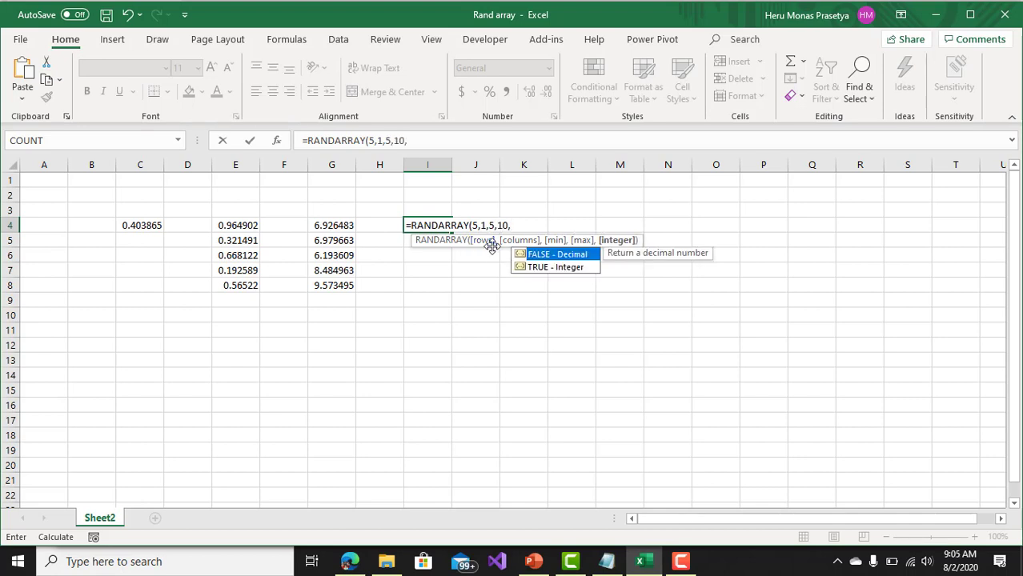
double_click(549, 269)
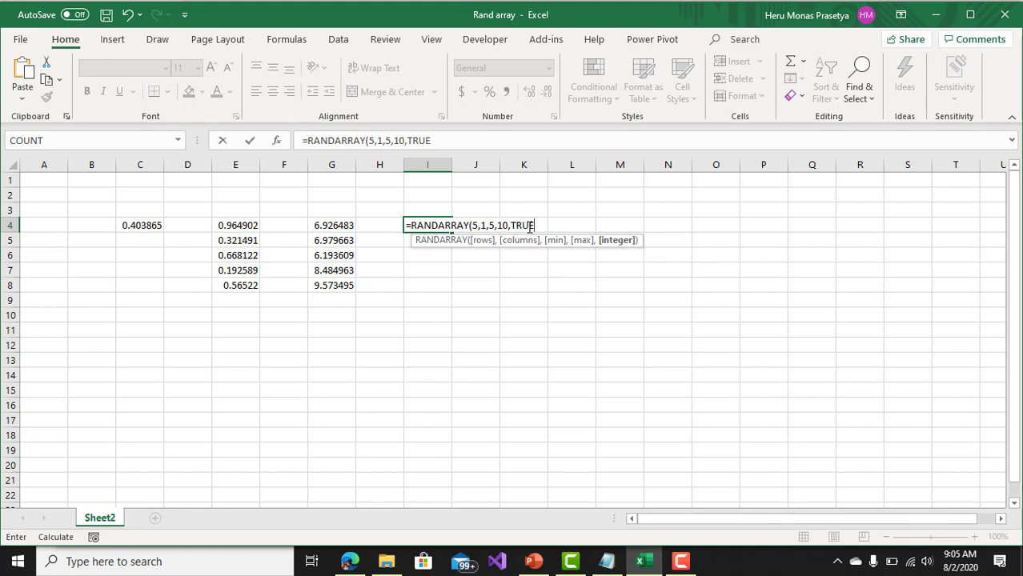
type(")")
key("Return")
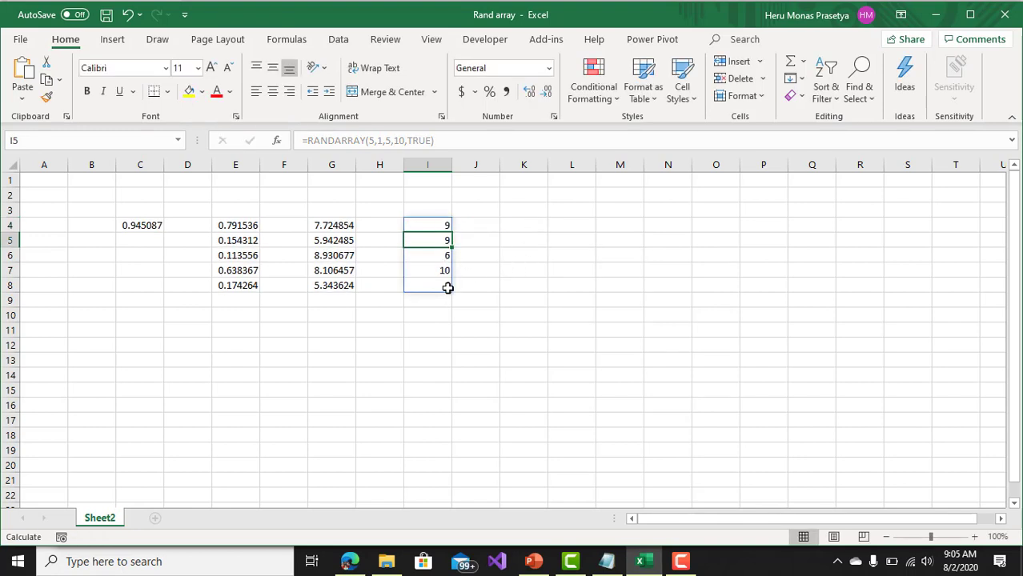
Compare the integer results in I4:I8 with the decimal results in G4:G8
left_click_drag(441, 222, 445, 292)
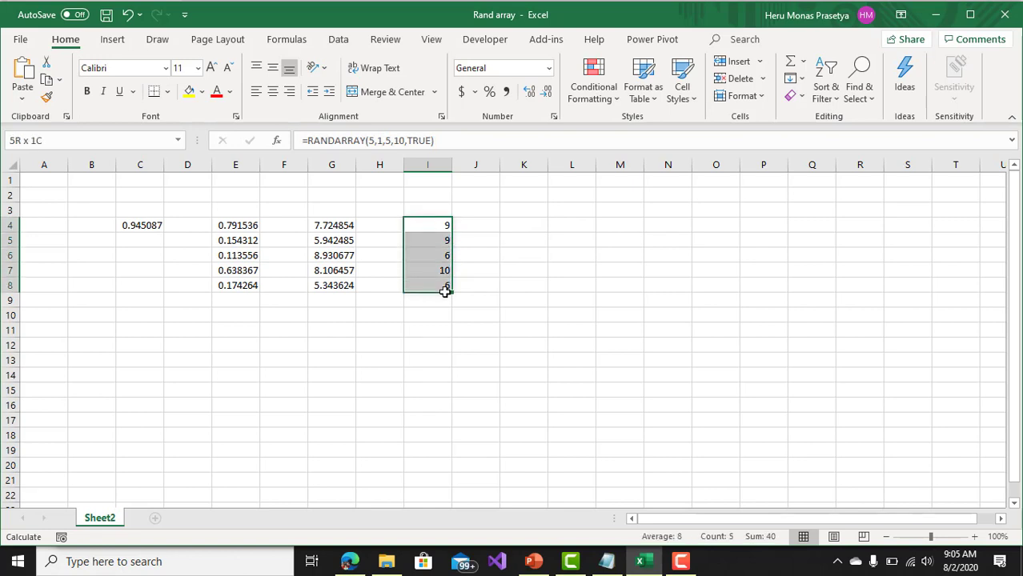
key("ctrl+q")
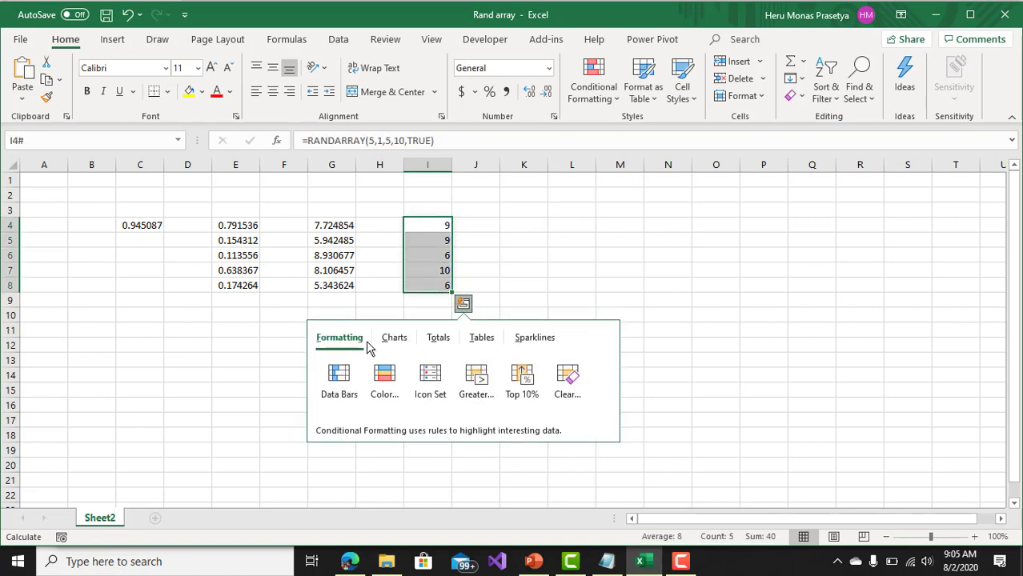
left_click(537, 272)
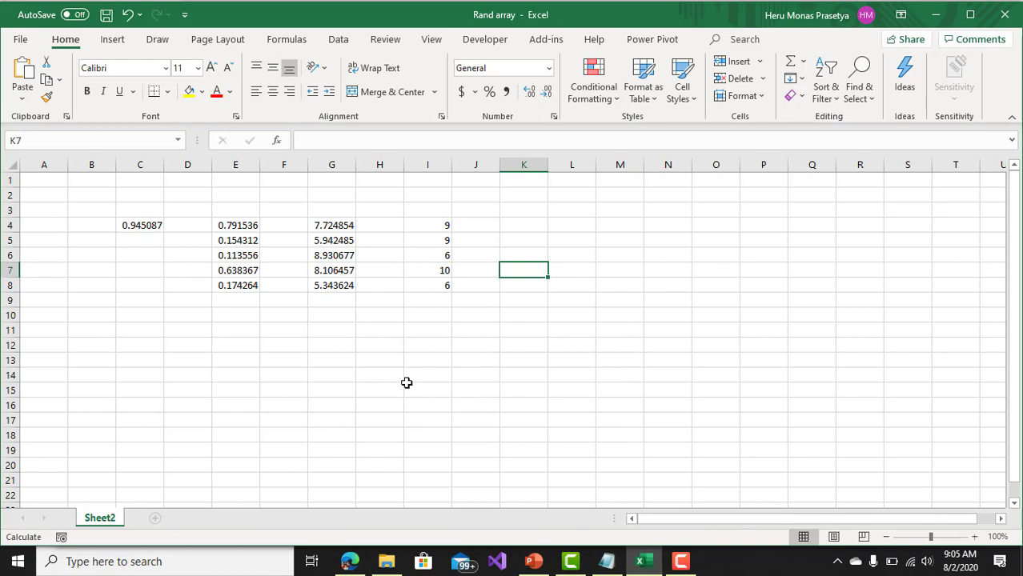
left_click(453, 341)
left_click(527, 226)
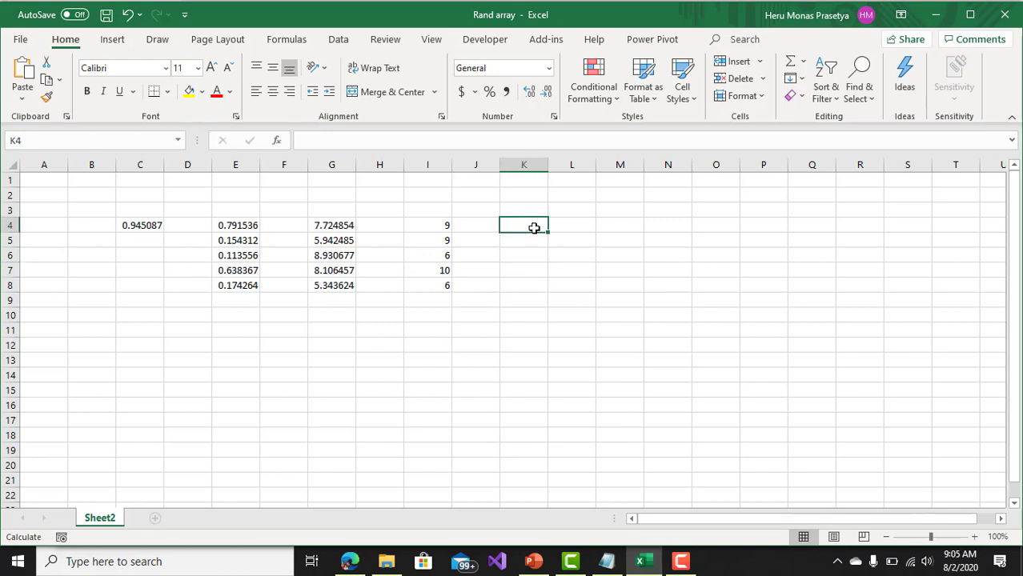
left_click_drag(337, 229, 343, 282)
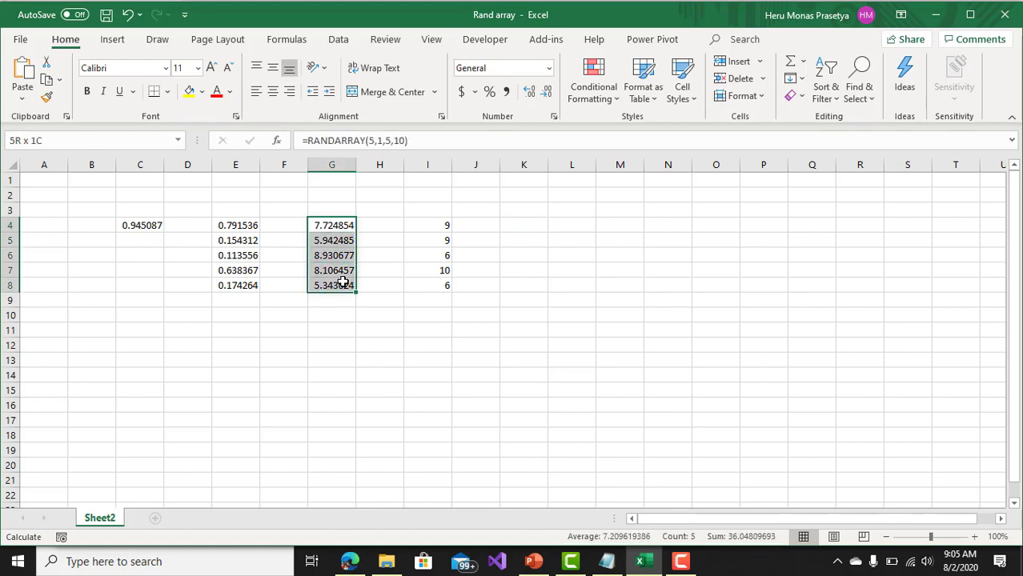
Enter =RANDARRAY(5,4,5,10,TRUE) in cell L4 to generate random integers between 5 and 10 in five rows and four columns
left_click_drag(559, 224, 841, 321)
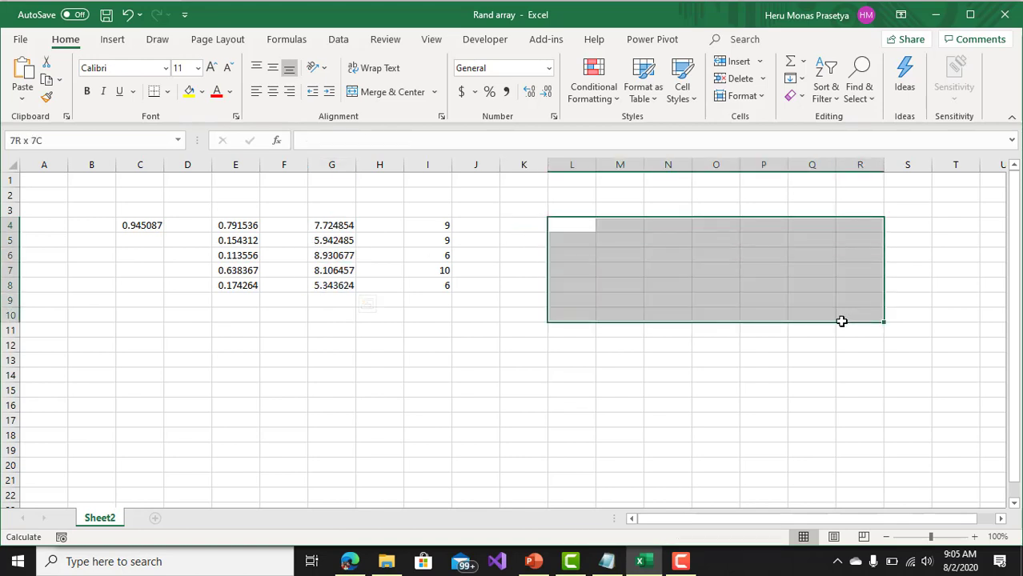
left_click(554, 378)
left_click(588, 227)
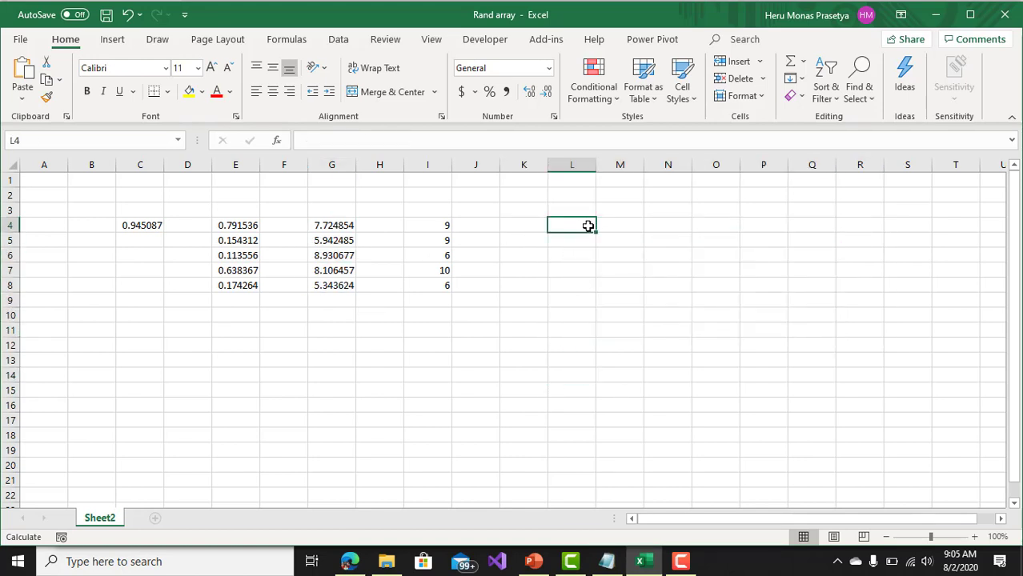
type("=ra")
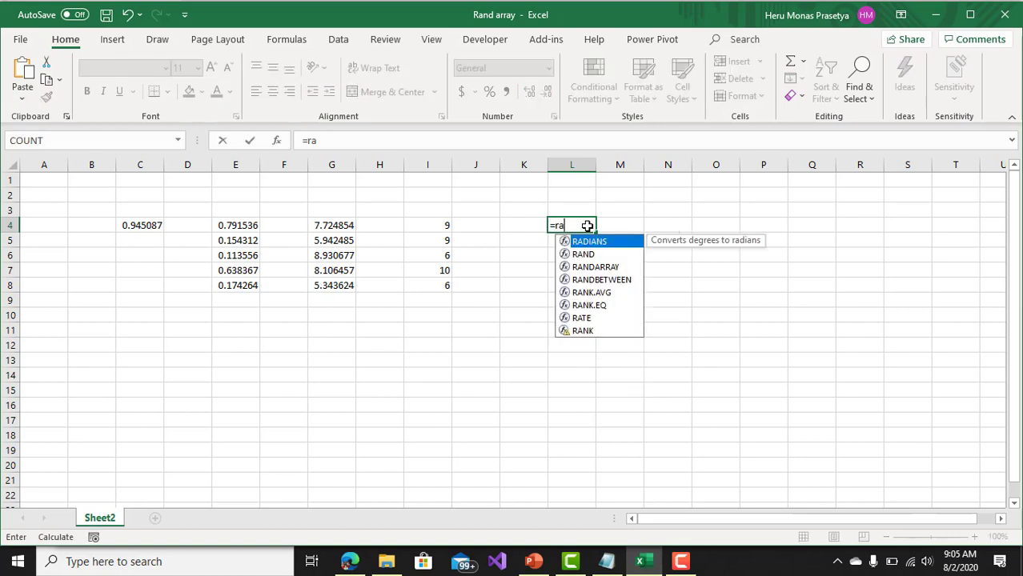
key("Down")
key("Down")
key("Tab")
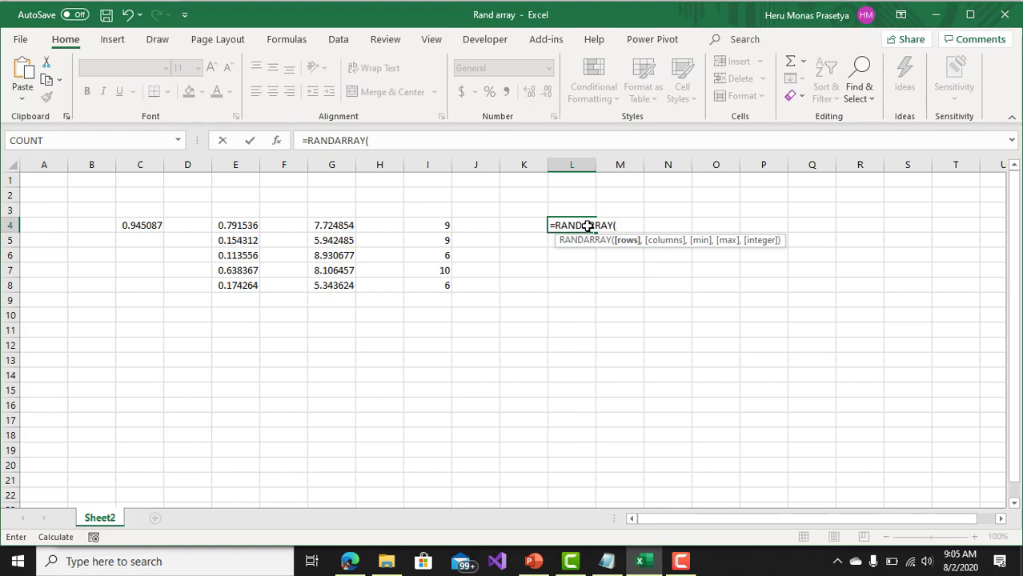
type("5,")
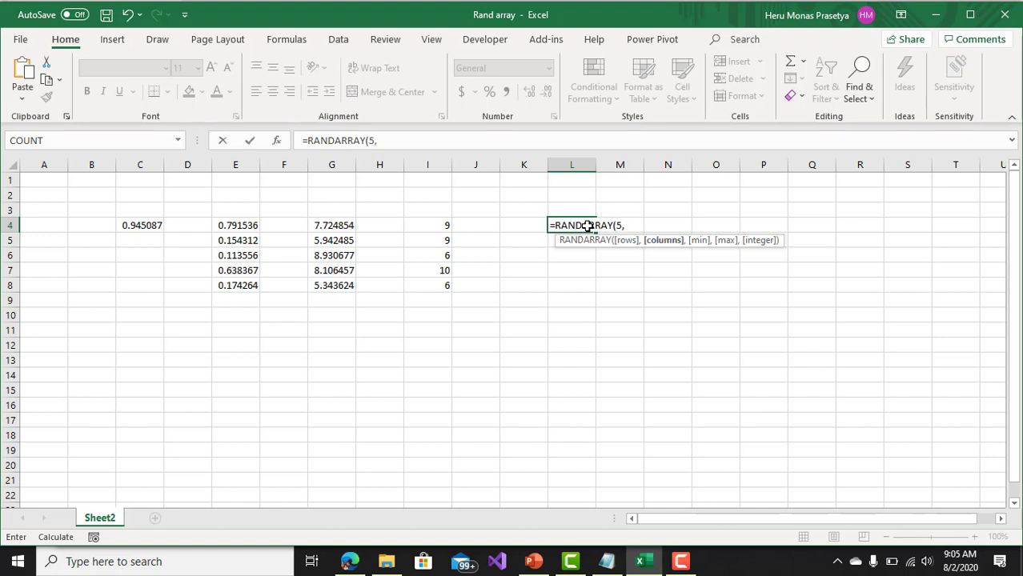
type("5")
key("BackSpace")
type("4,5,")
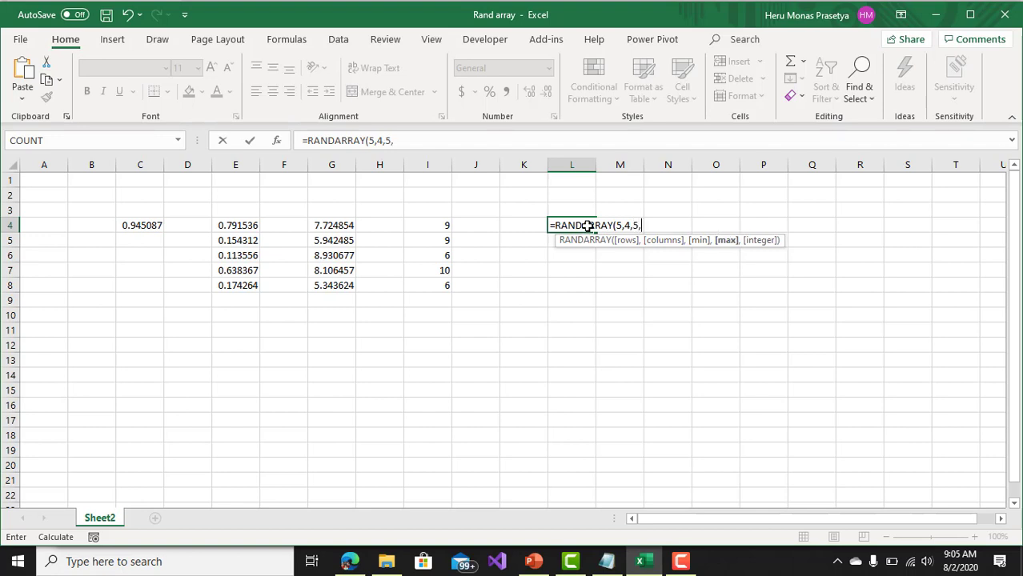
type("10,")
key("Down")
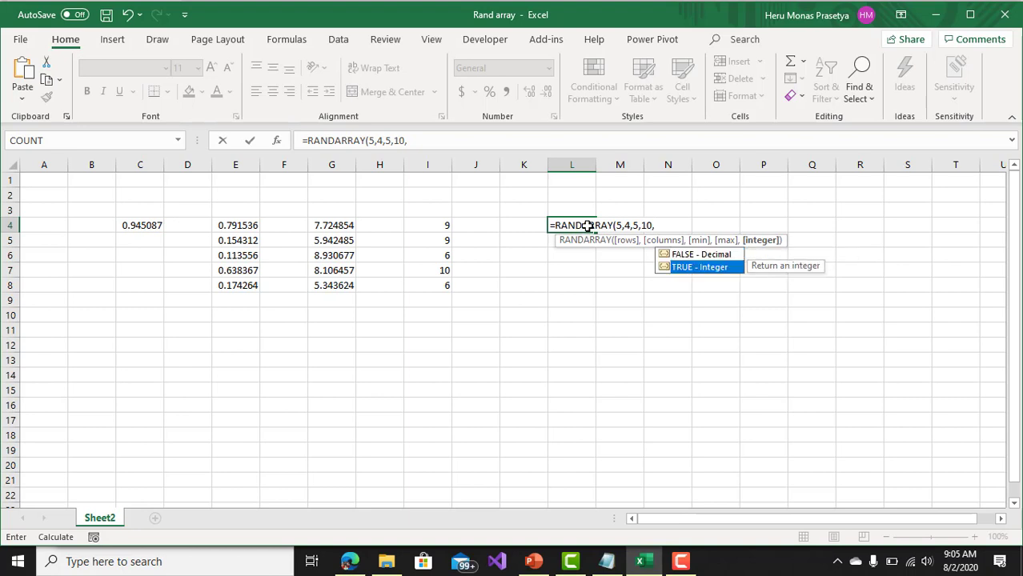
key("Tab")
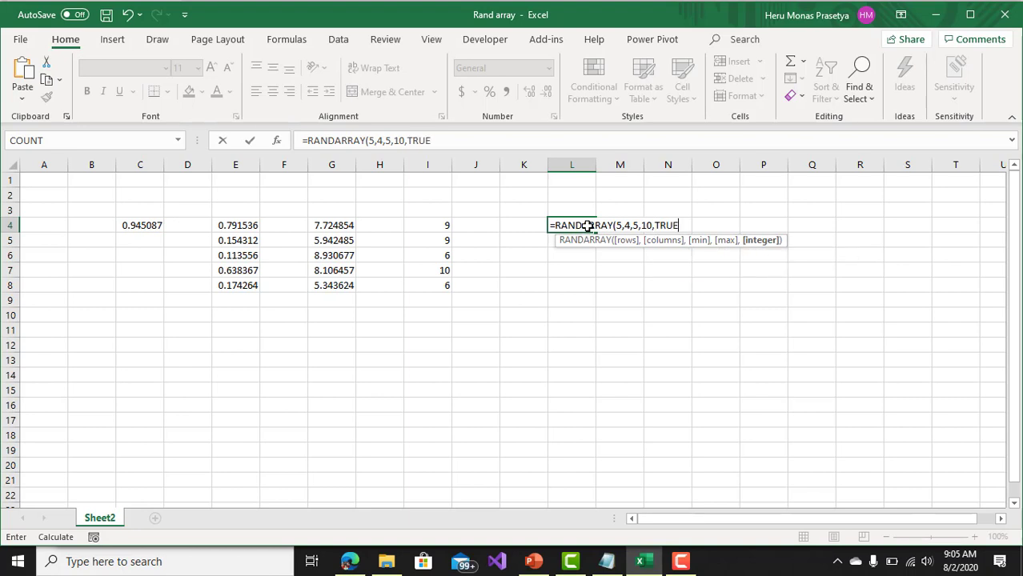
type(")")
key("Return")
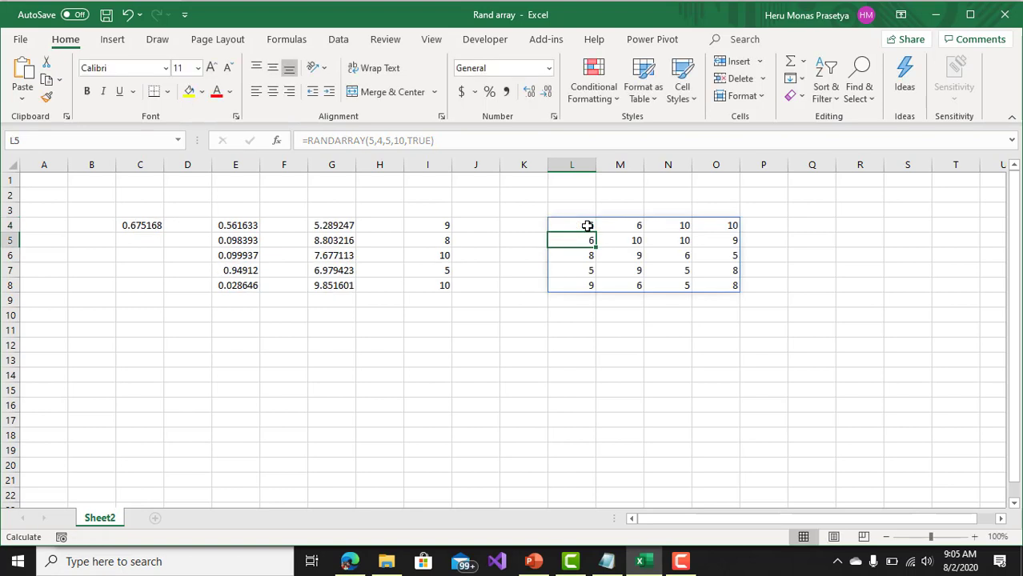
Check the formula in L4, and commit an empty entry in K11 to recalculate all the random arrays
left_click(578, 226)
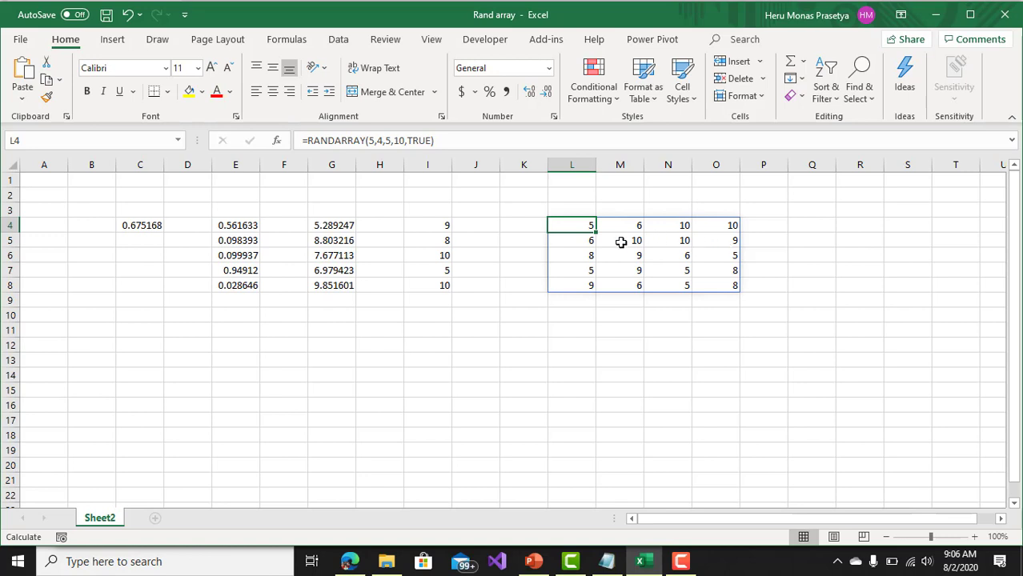
left_click(585, 329)
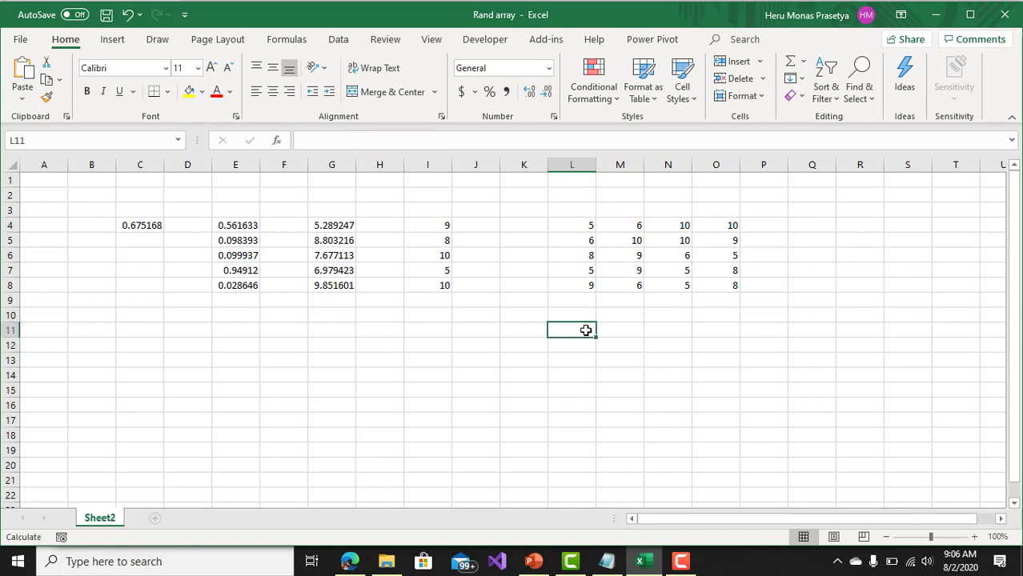
left_click(518, 330)
key("BackSpace")
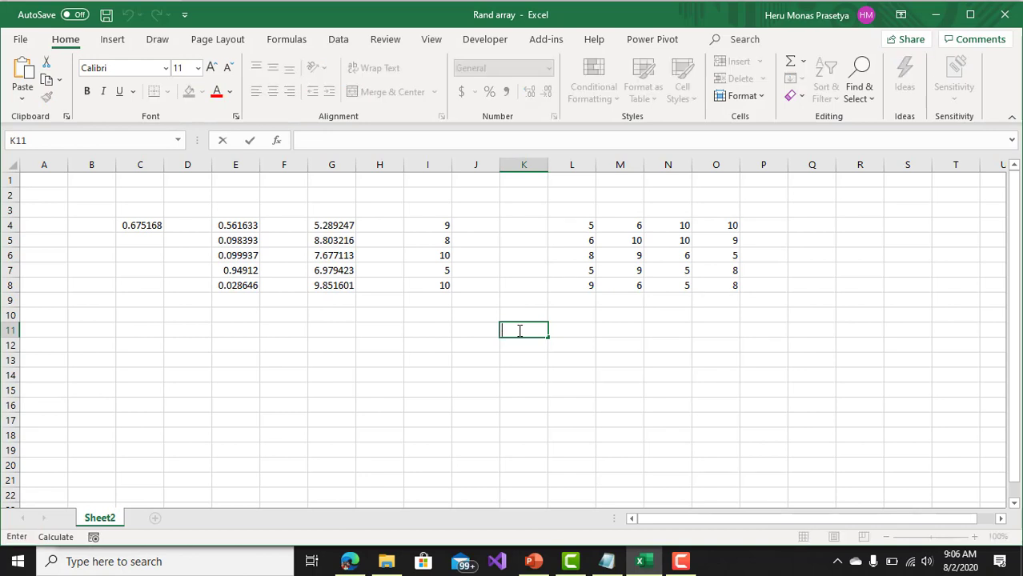
key("Return")
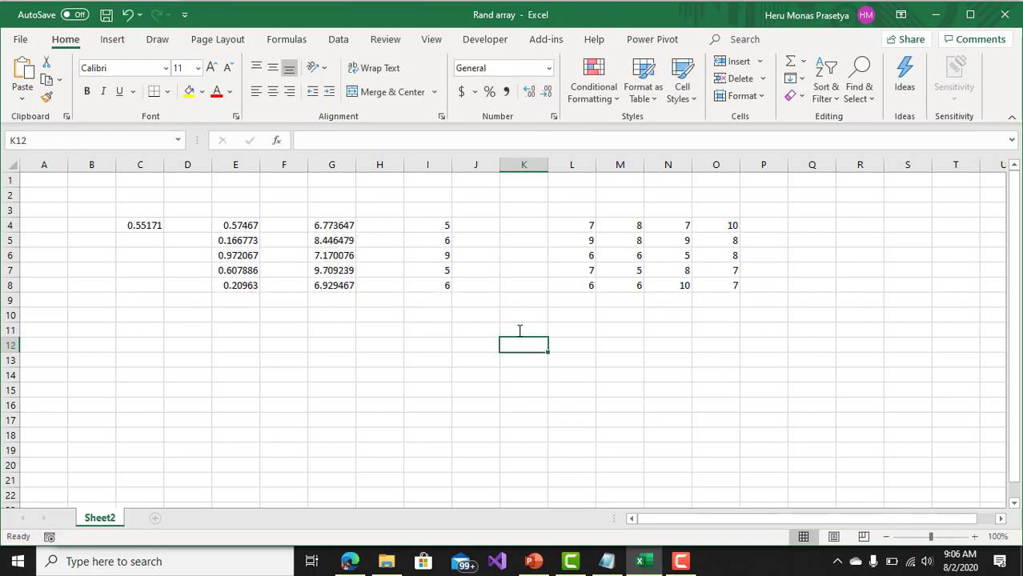
Review the random integer block in L4:O8 and its RANDARRAY formula without editing it
left_click_drag(588, 226, 717, 286)
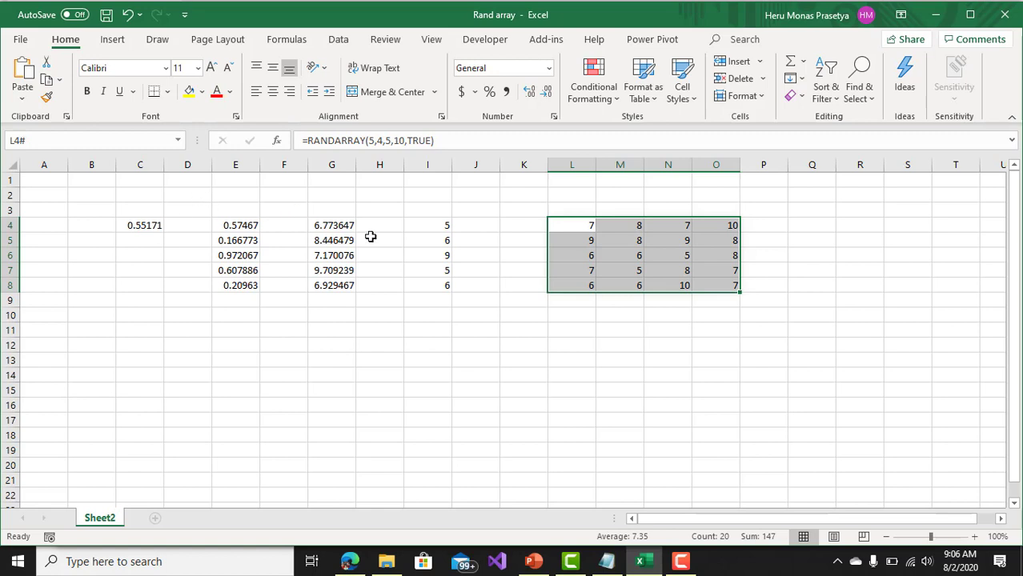
mouse_move(618, 234)
left_click_drag(303, 142, 463, 188)
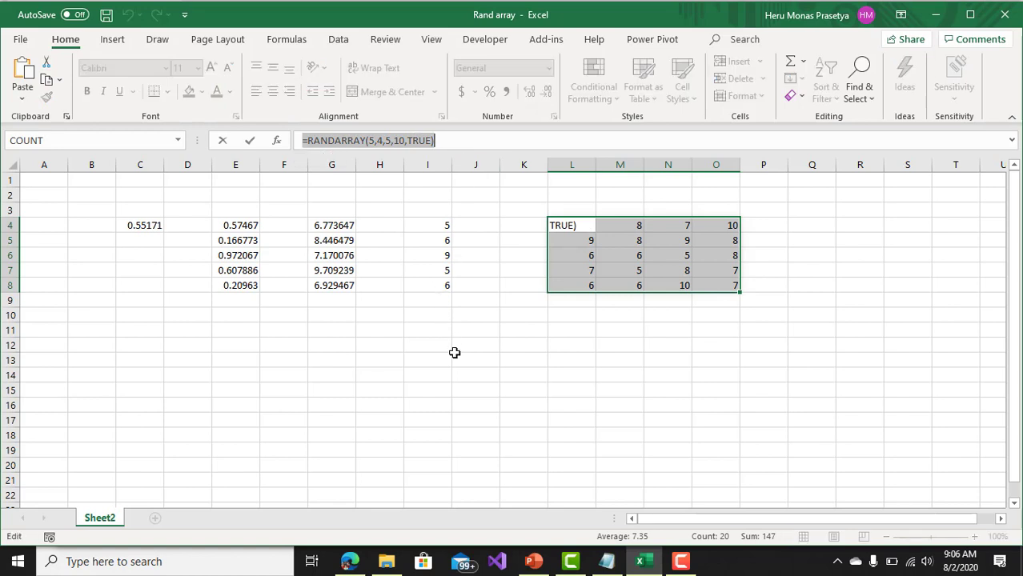
key("Escape")
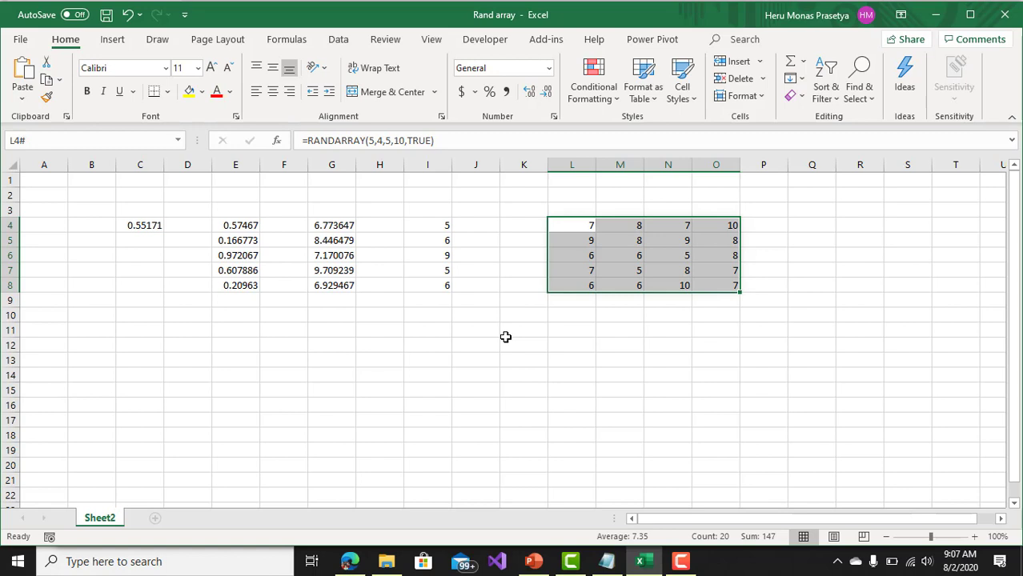
left_click(569, 349)
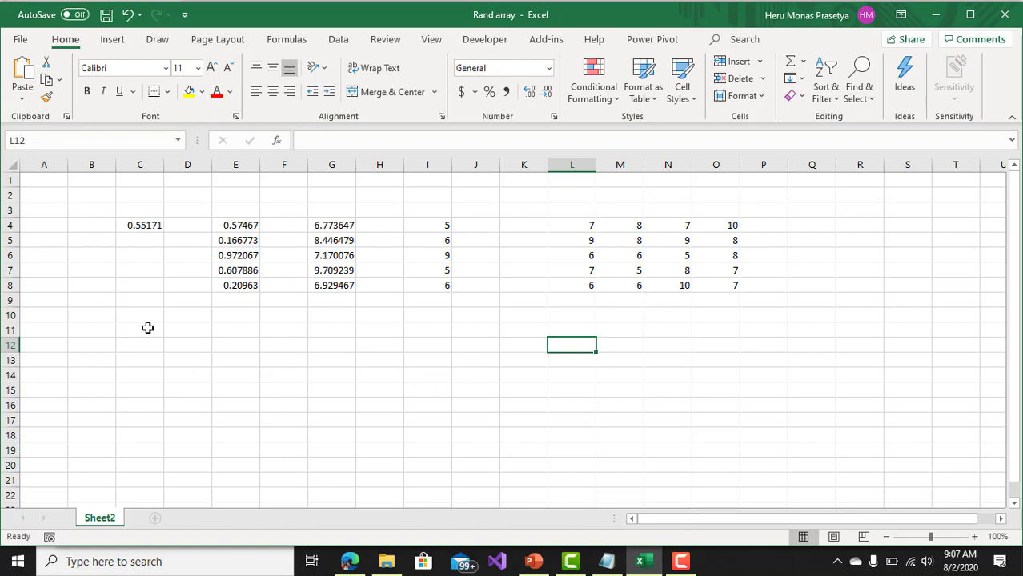
Enter "data siswa" in cell A1 and widen column A to fit the text
left_click(91, 346)
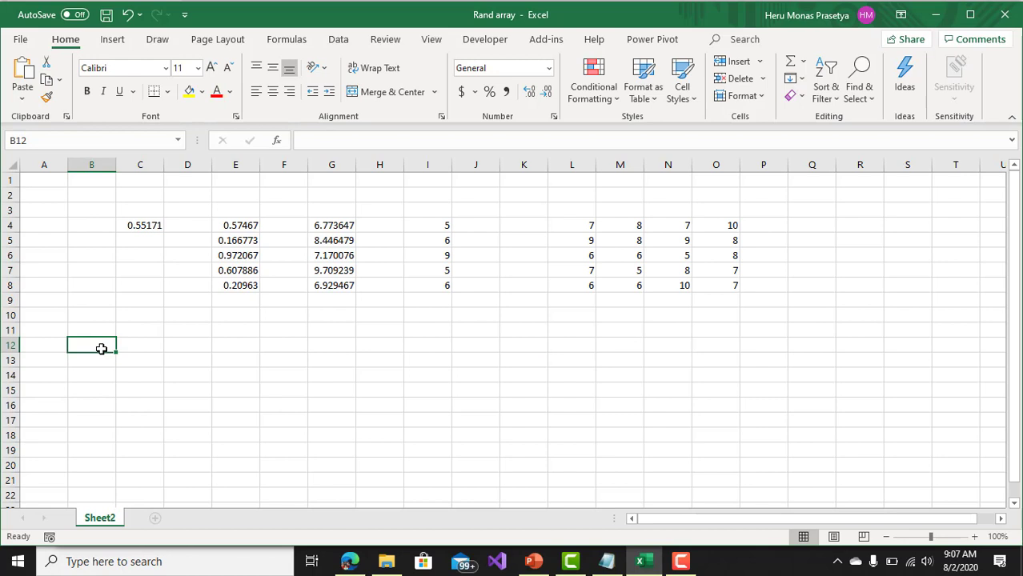
left_click(39, 187)
type("d")
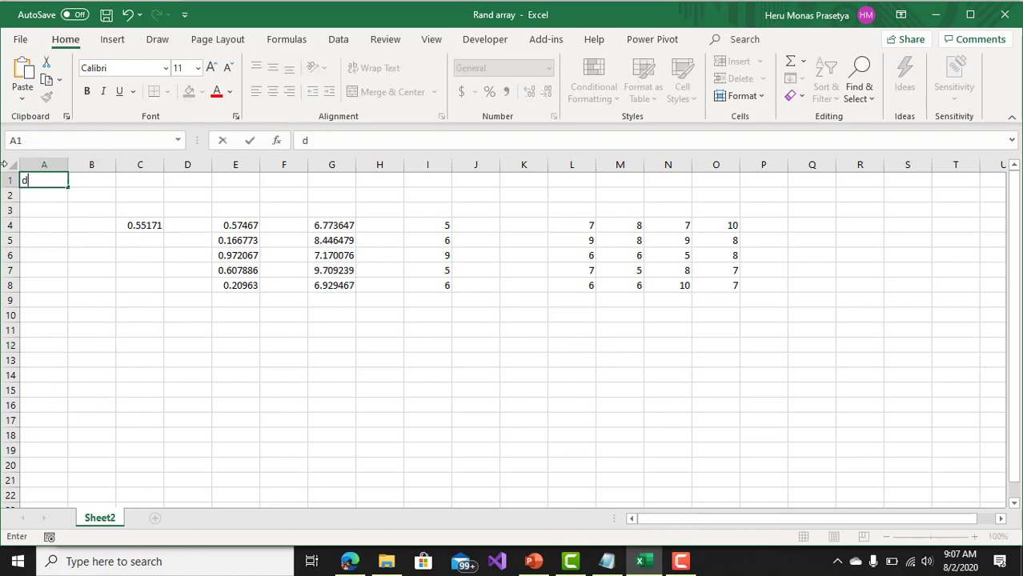
type("ata siswa")
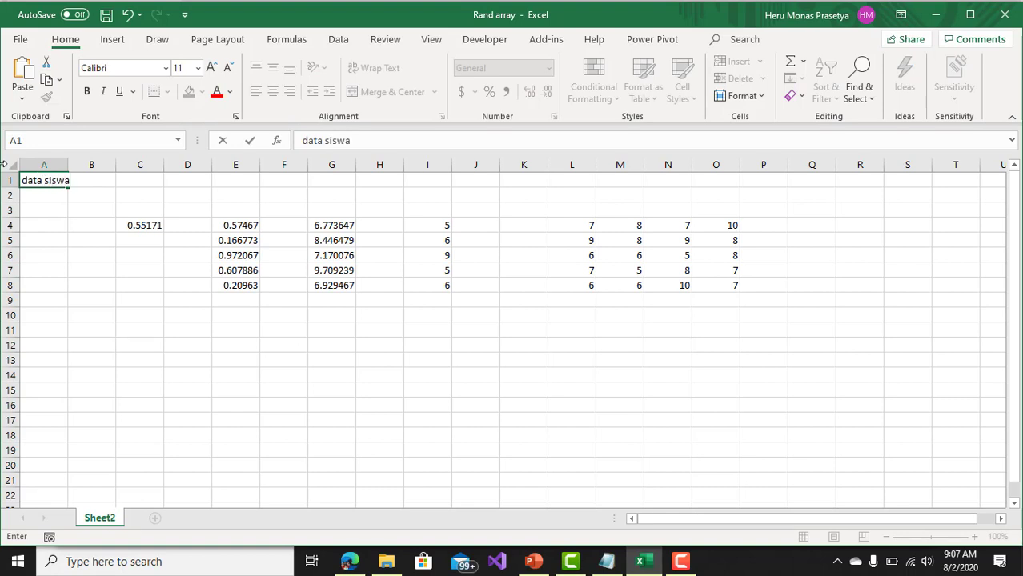
left_click(70, 176)
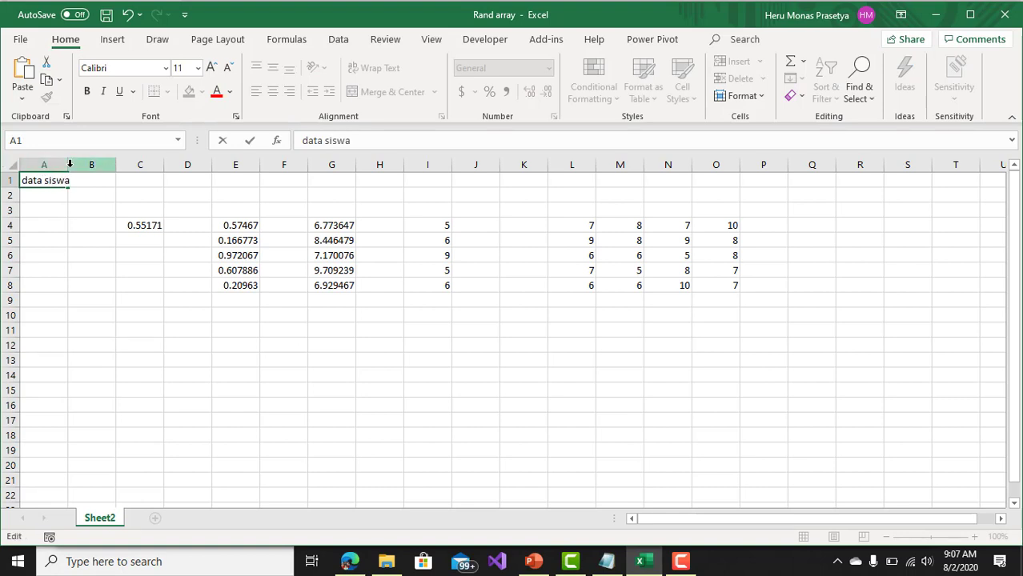
left_click(91, 165)
left_click(84, 179)
left_click_drag(120, 165, 127, 165)
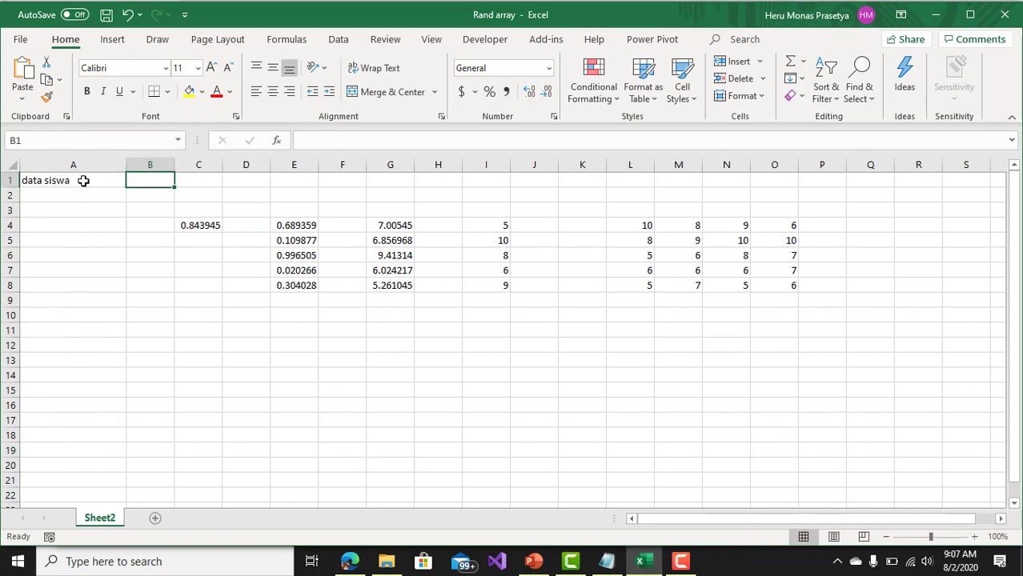
Retype the word "siswa" in A1 and enter "h" in A2
left_click(64, 180)
double_click(82, 180)
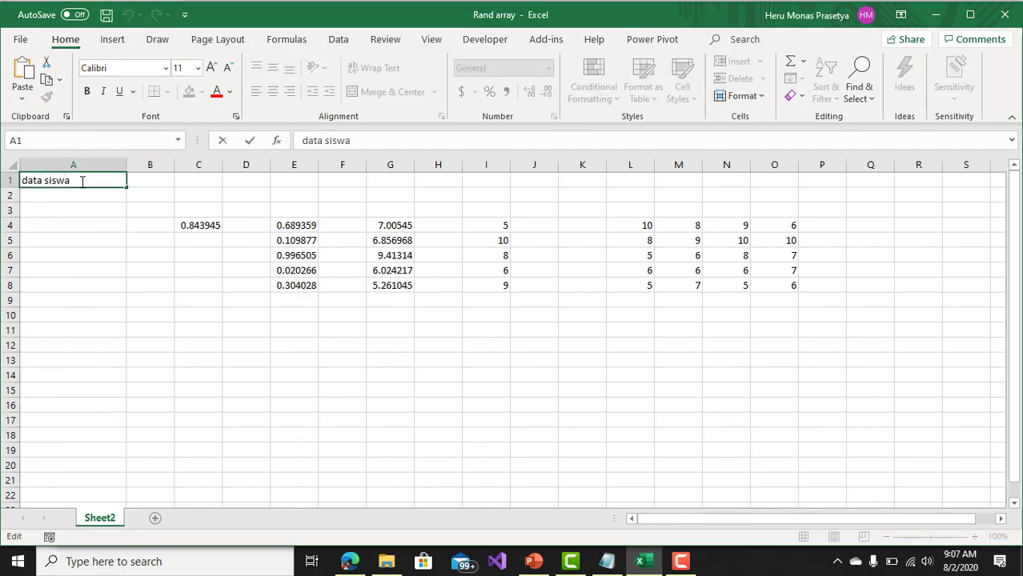
key("BackSpace")
key("BackSpace")
key("BackSpace")
key("BackSpace")
type("siswa")
left_click(62, 200)
type("h")
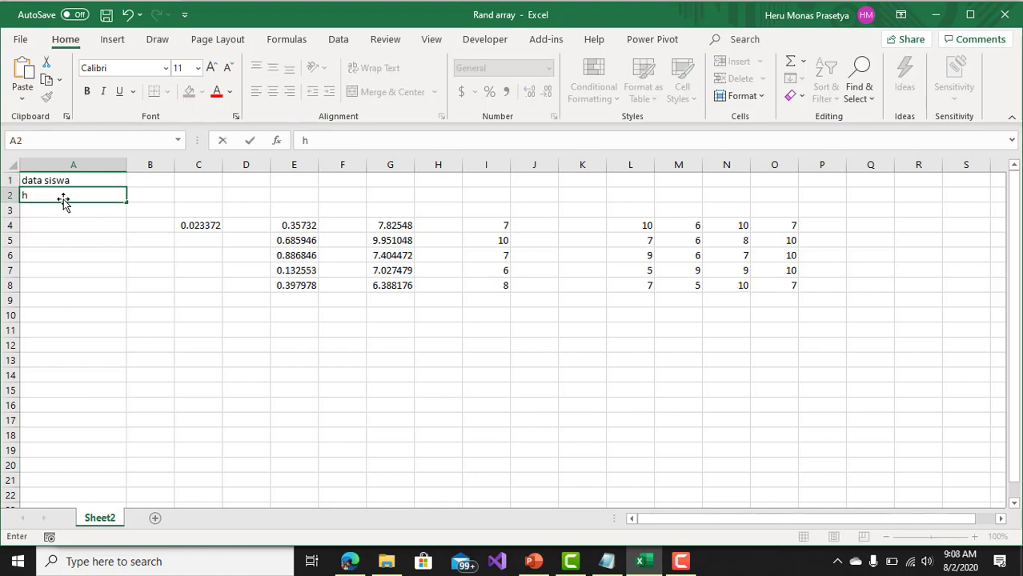
left_click(107, 223)
Insert a new empty column between column A and the existing column B
left_click(152, 164)
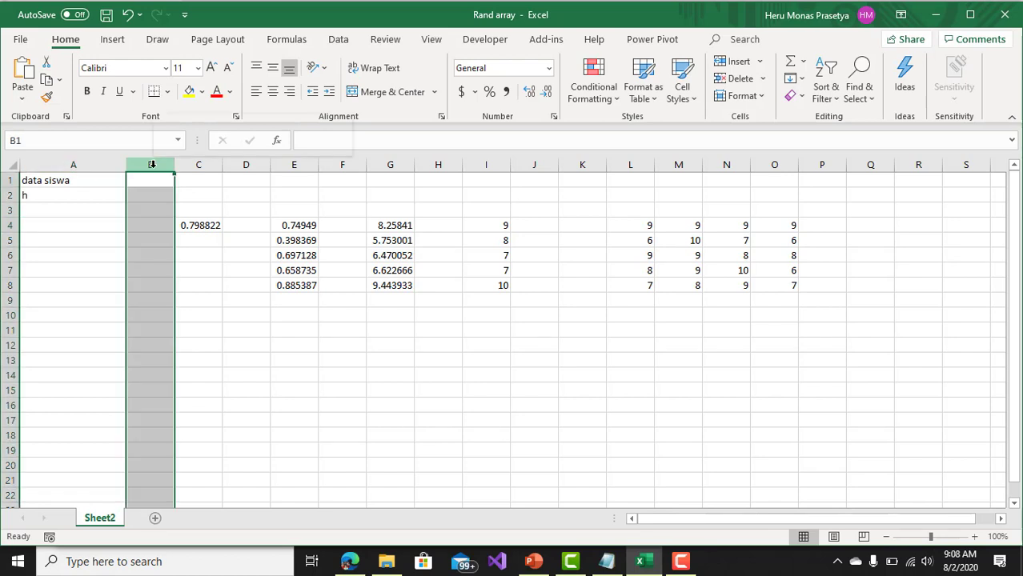
right_click(152, 164)
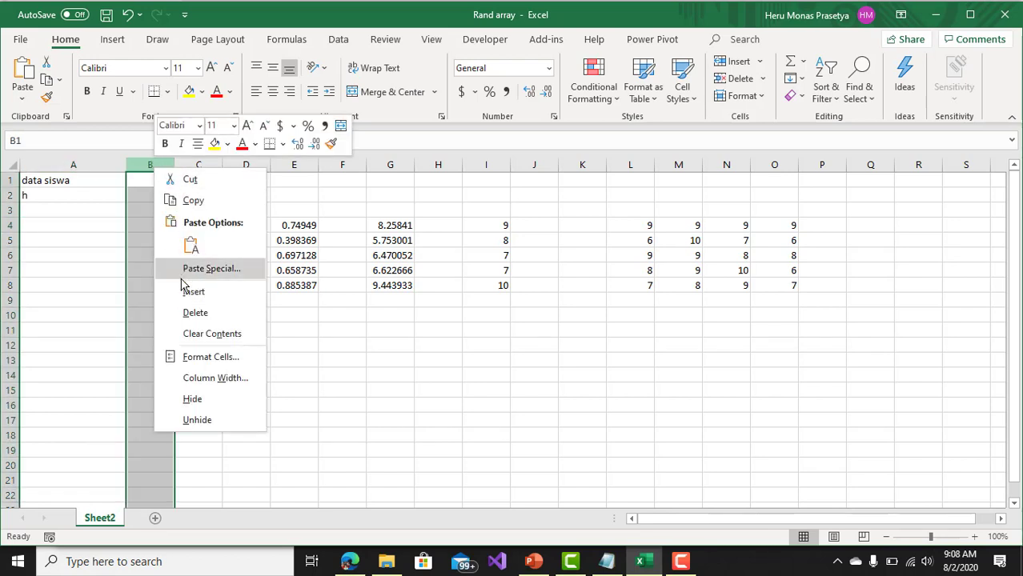
left_click(192, 291)
left_click(148, 220)
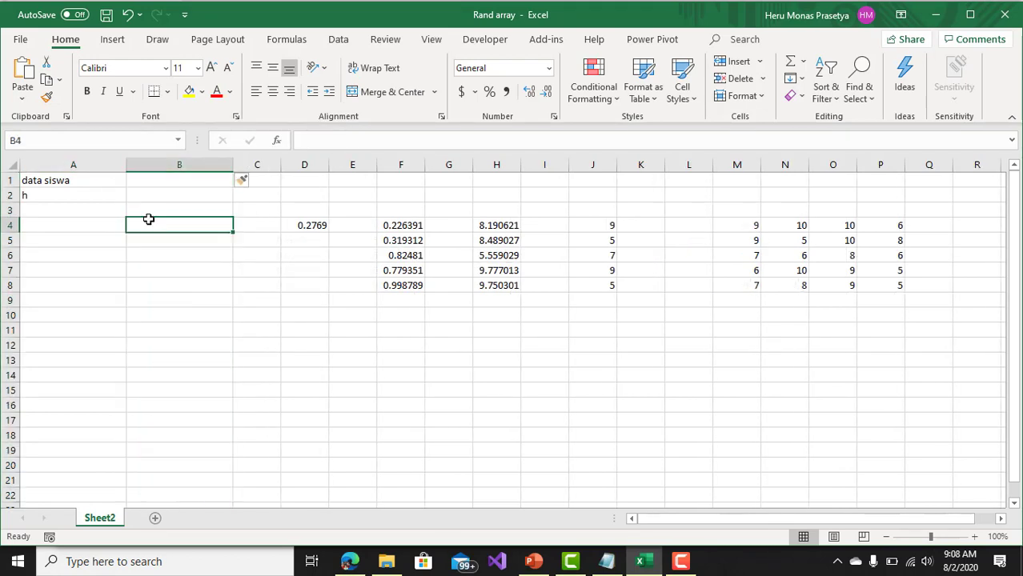
Replace the A1 text with the header "Nomor urut" and enter the header "Nama siswa" in B1
left_click_drag(60, 184, 59, 193)
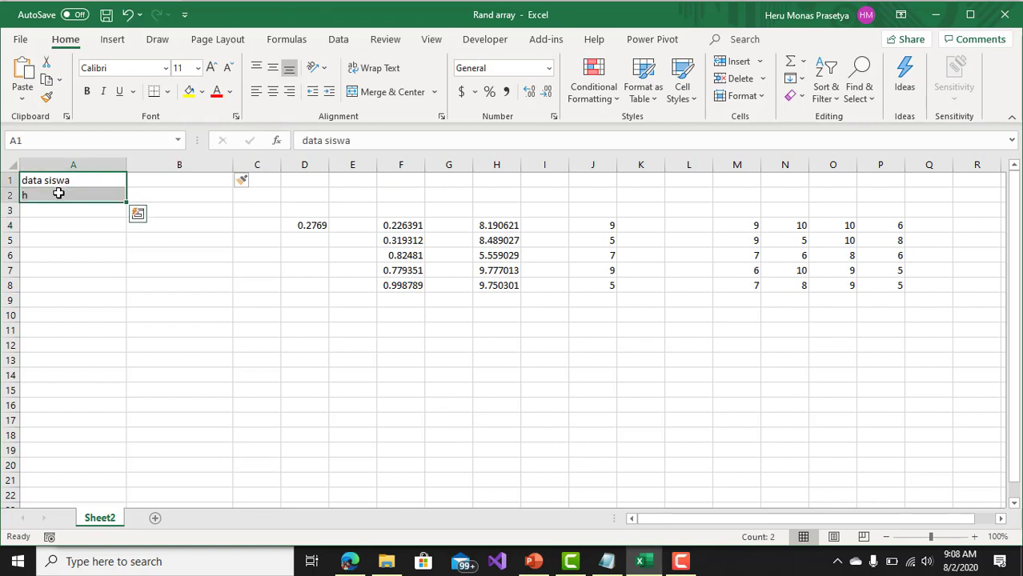
type("Nomor urut")
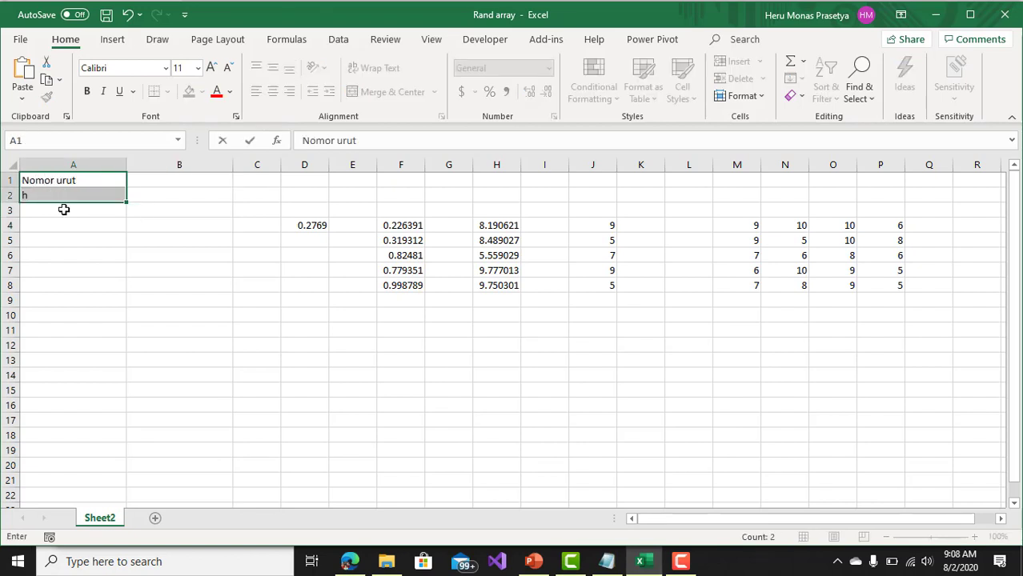
left_click(64, 209)
left_click(151, 182)
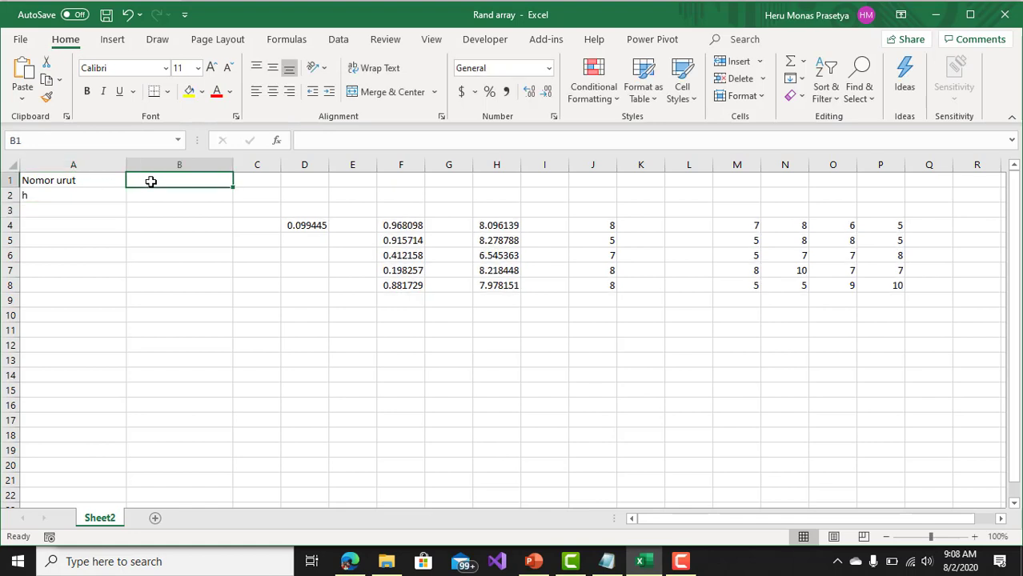
type("Nama siswa")
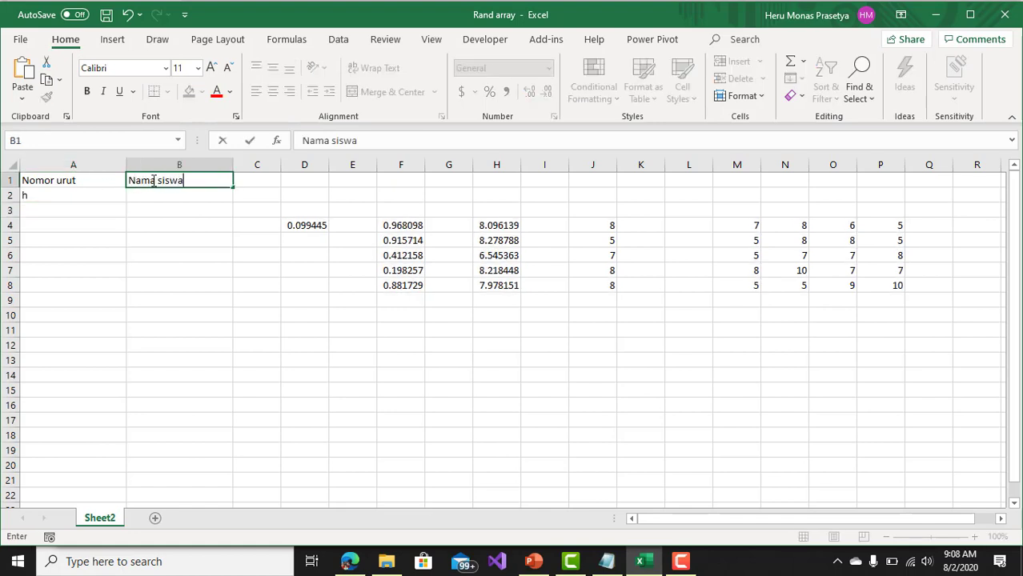
left_click_drag(162, 254, 136, 240)
Enter 1 in A2 and 2 in A3, and extend the number series down to 7 in A8
left_click(96, 200)
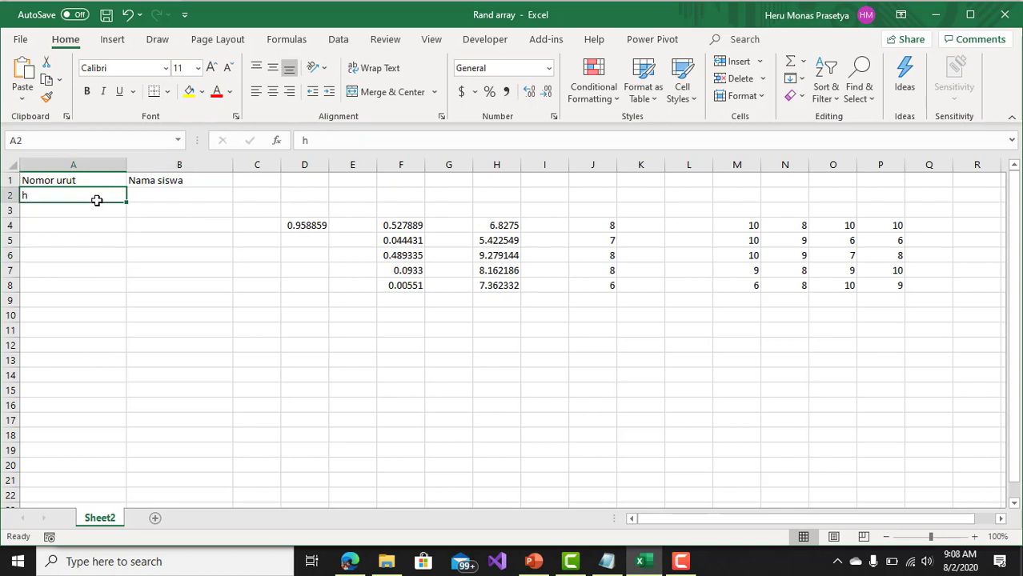
type("1")
key("Return")
type("2")
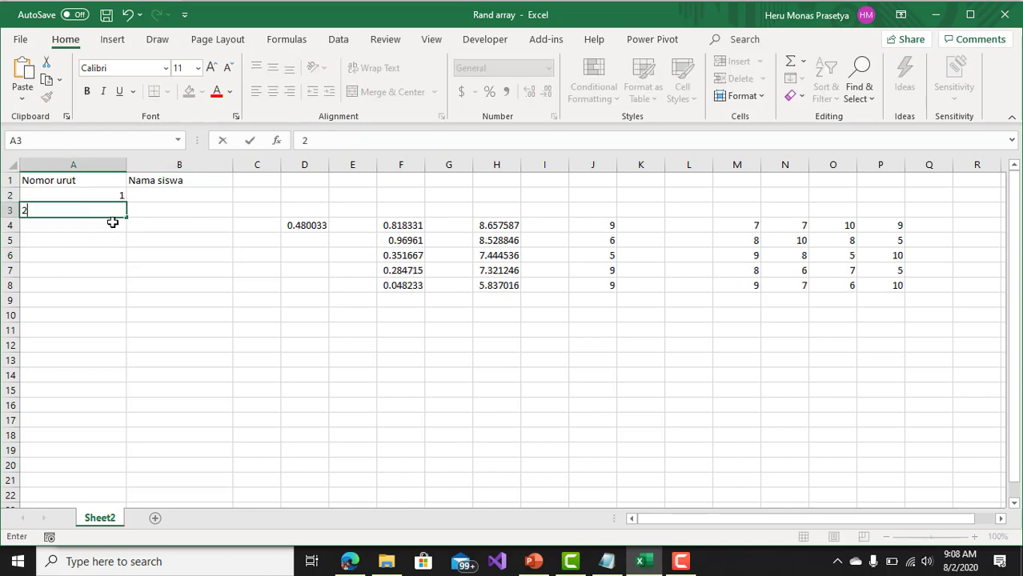
key("Return")
left_click(117, 199)
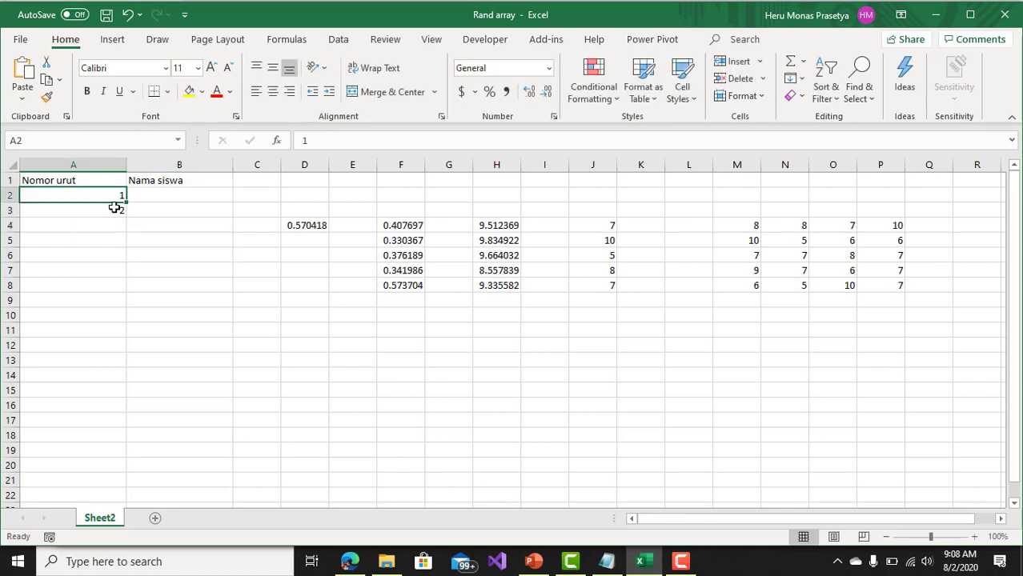
left_click_drag(107, 197, 135, 290)
left_click(180, 285)
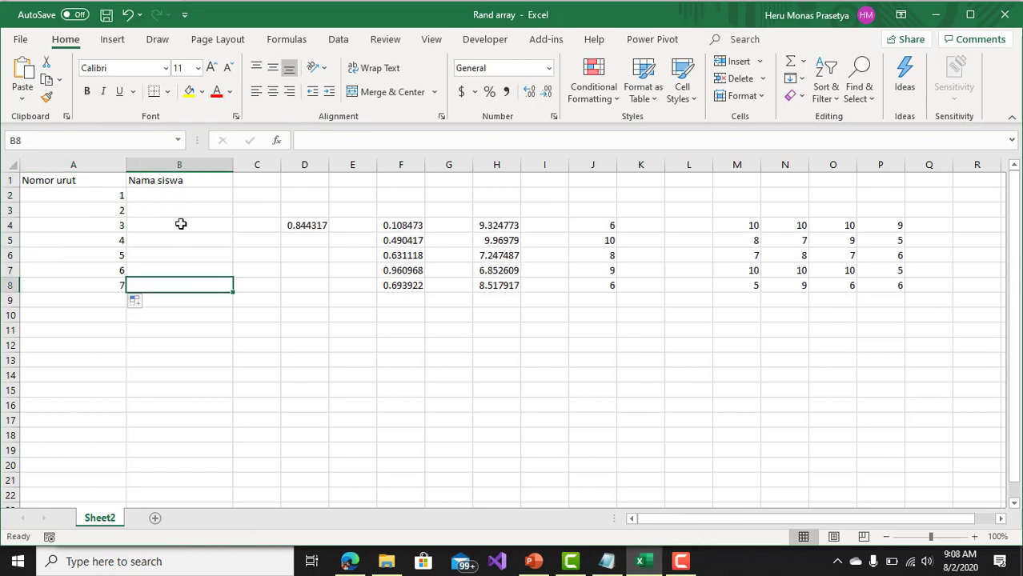
Fit column A's width to its contents and enter the first two students' names in B2 and B3
double_click(126, 164)
left_click(134, 202)
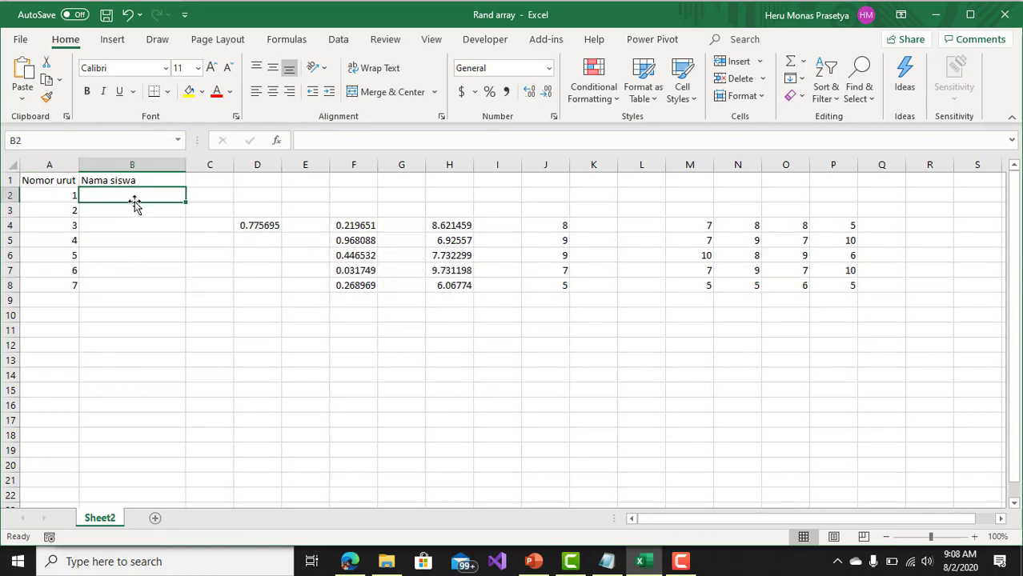
type("Heru")
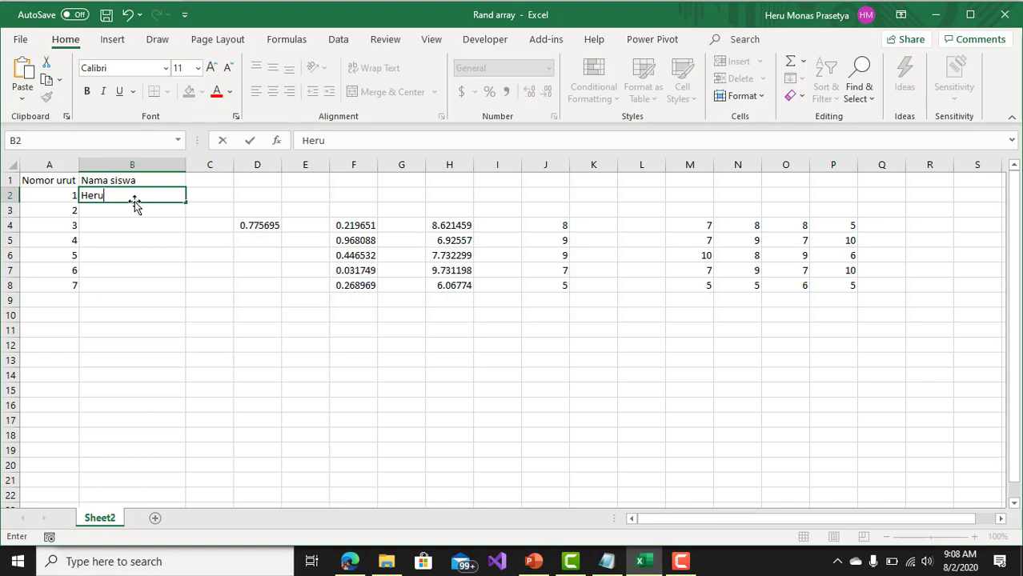
key("Return")
type("monAS")
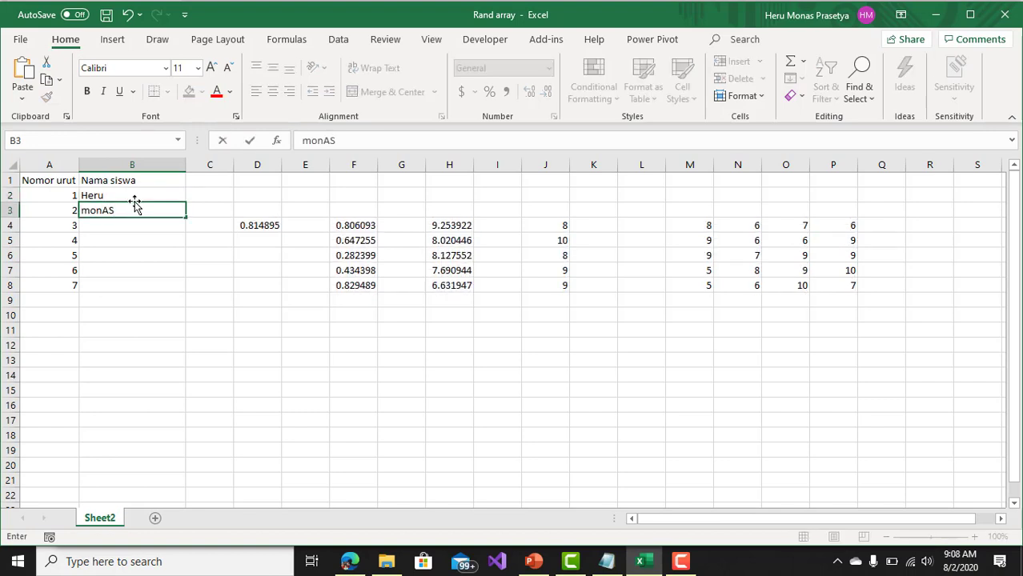
key("Return")
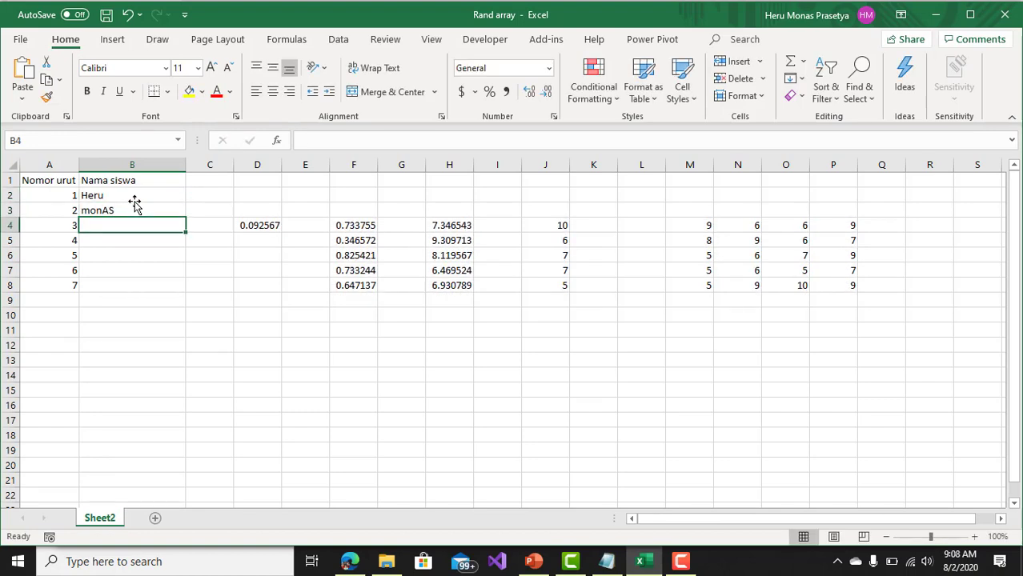
Fill B4 to B8 of the student list with EXCEL, belajar, VBA, DAX and power query
type("EXCEL")
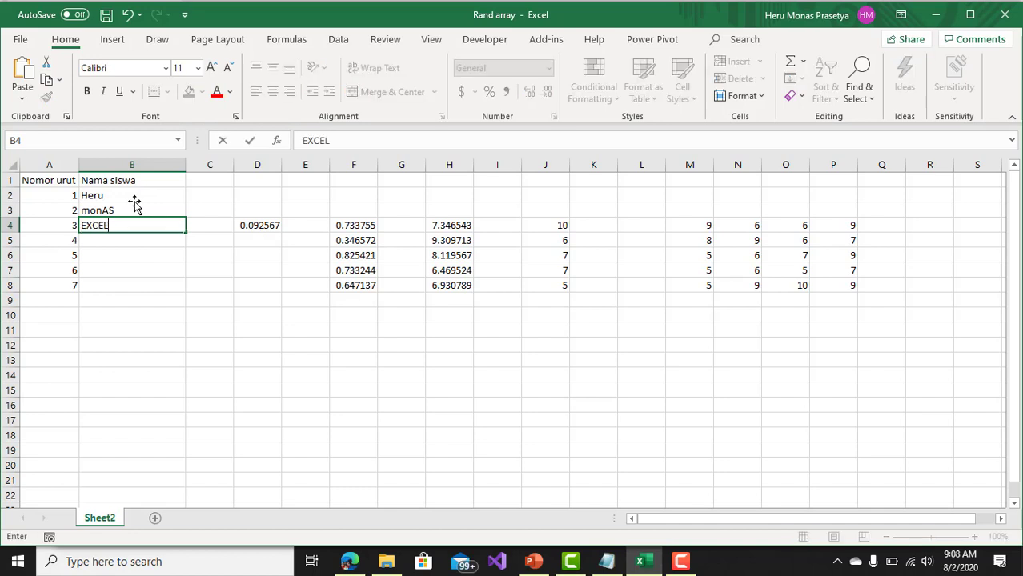
key("Return")
type("bela")
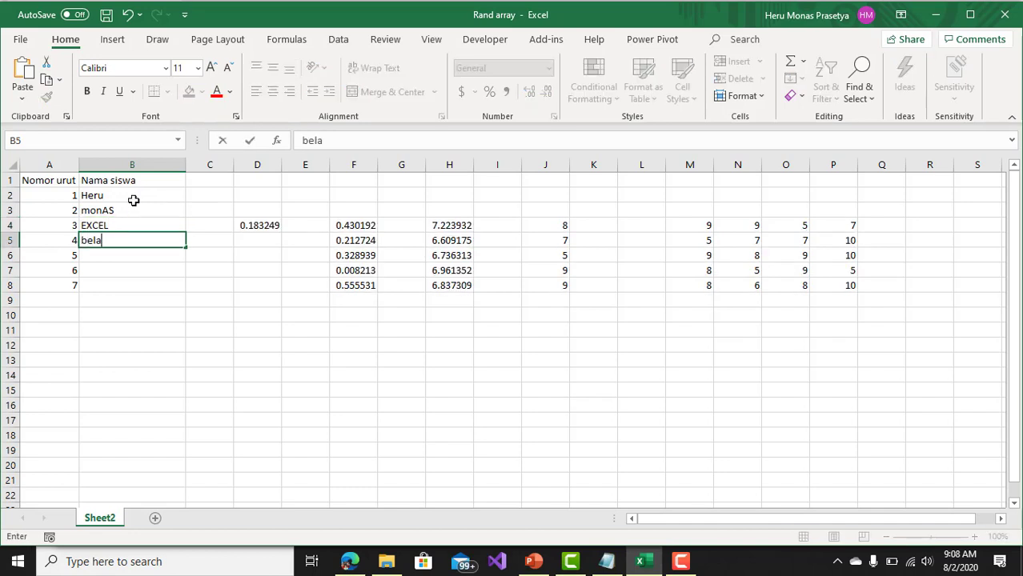
type("jar")
key("Return")
type("V")
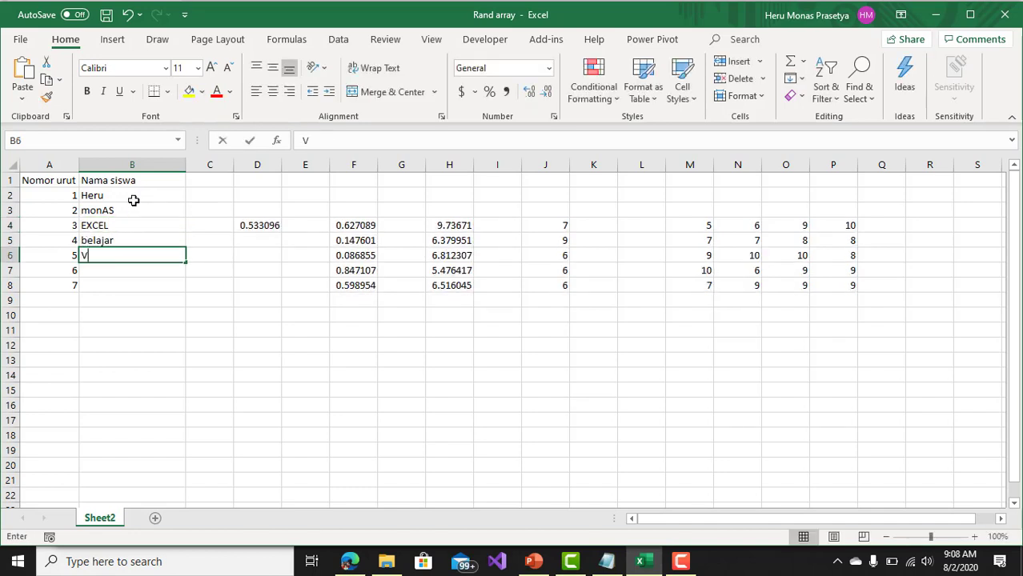
type("BA")
key("Return")
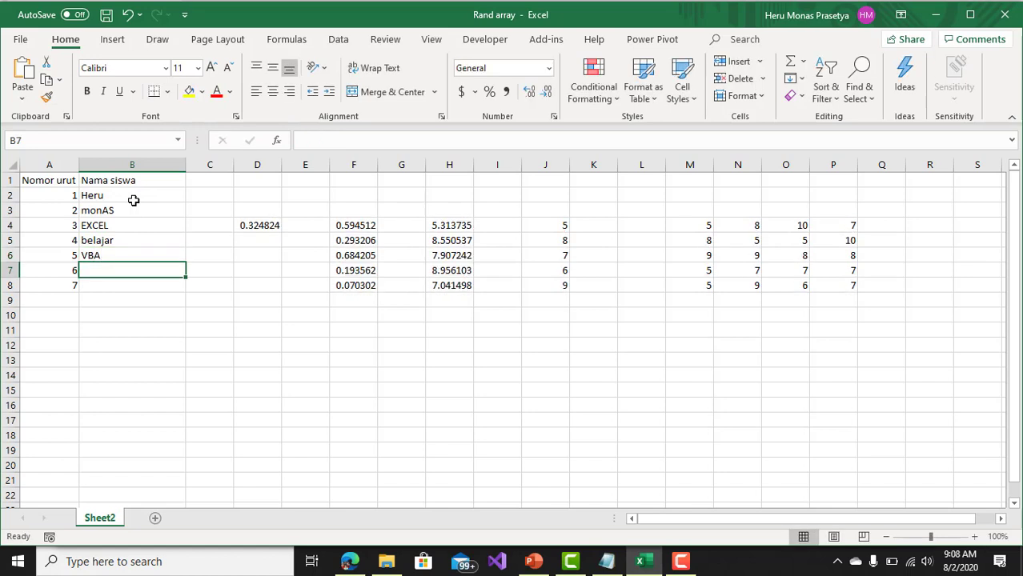
type("DAX")
key("Return")
type("p")
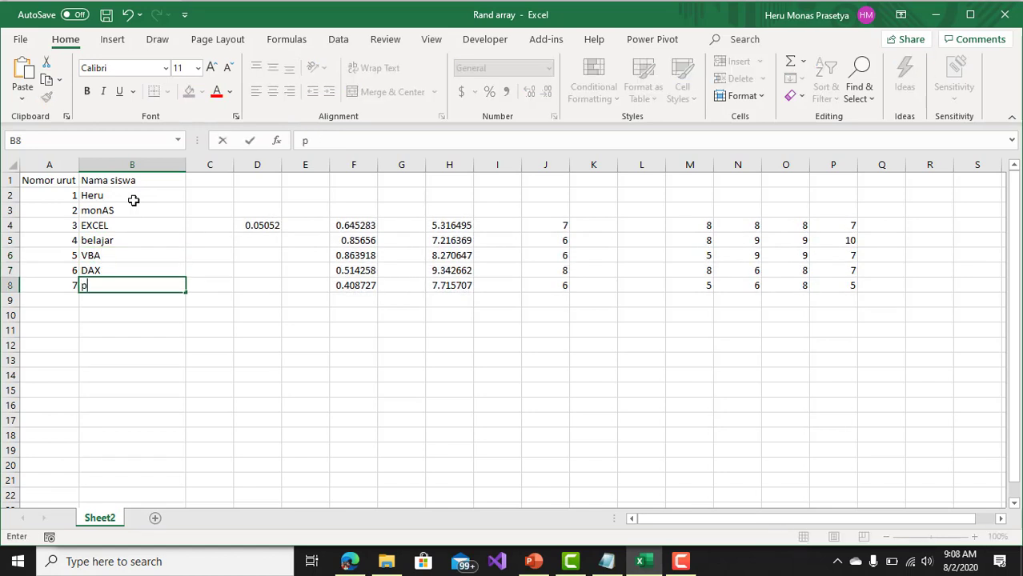
type("ower queryt")
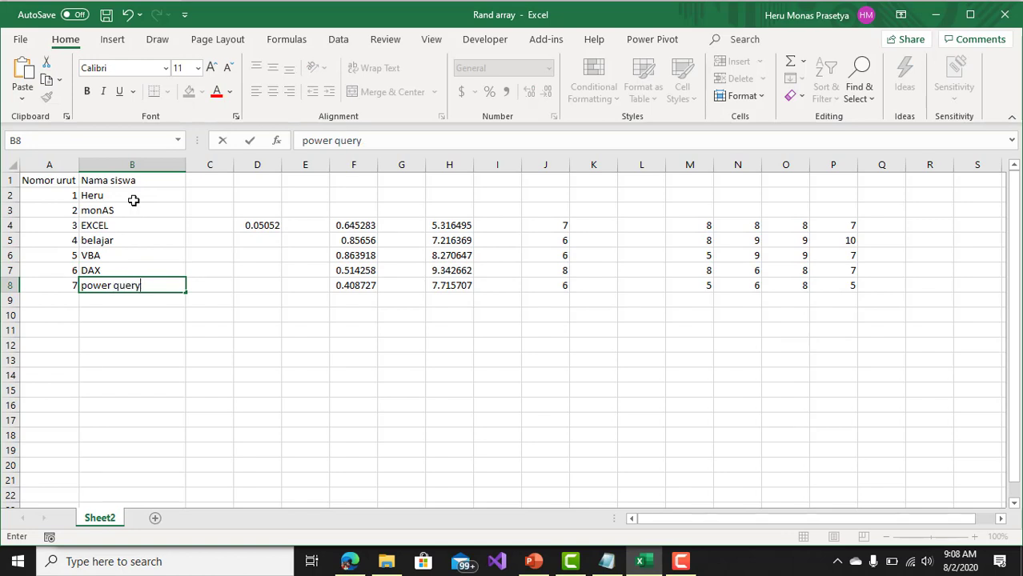
left_click(318, 390)
Apply all borders to the student list in A1:B8
left_click_drag(64, 182, 126, 283)
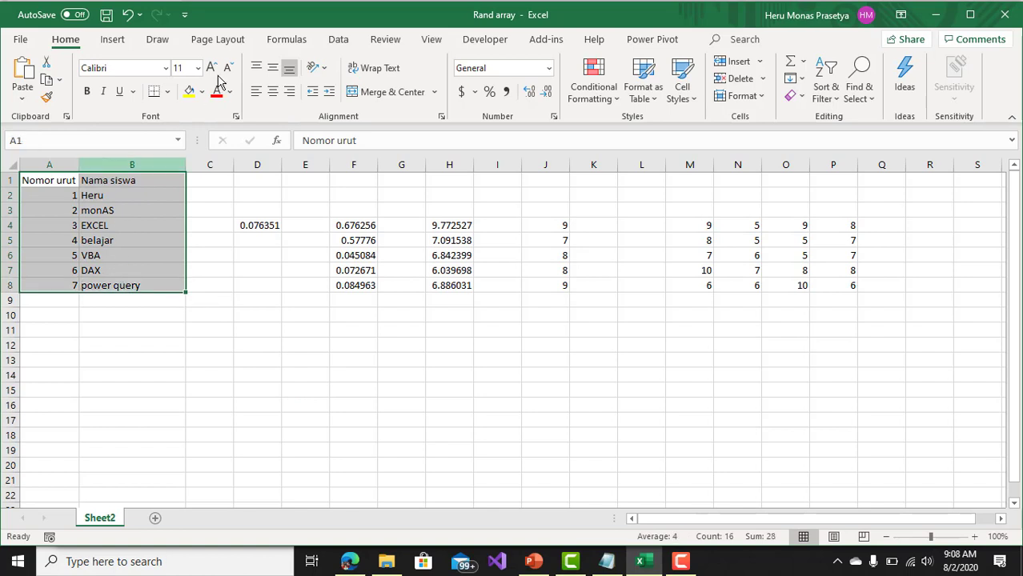
left_click(166, 91)
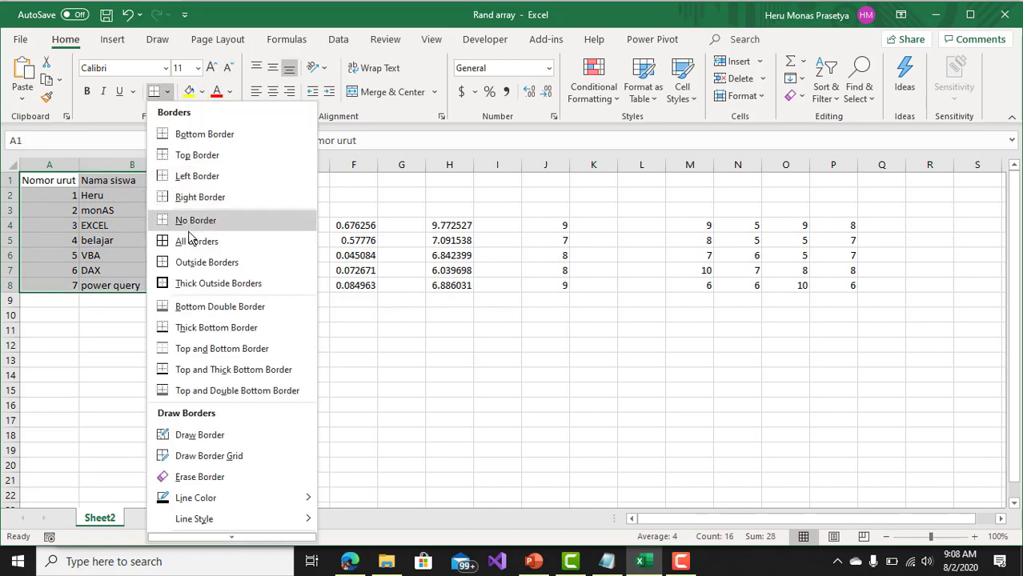
left_click(190, 240)
left_click(217, 345)
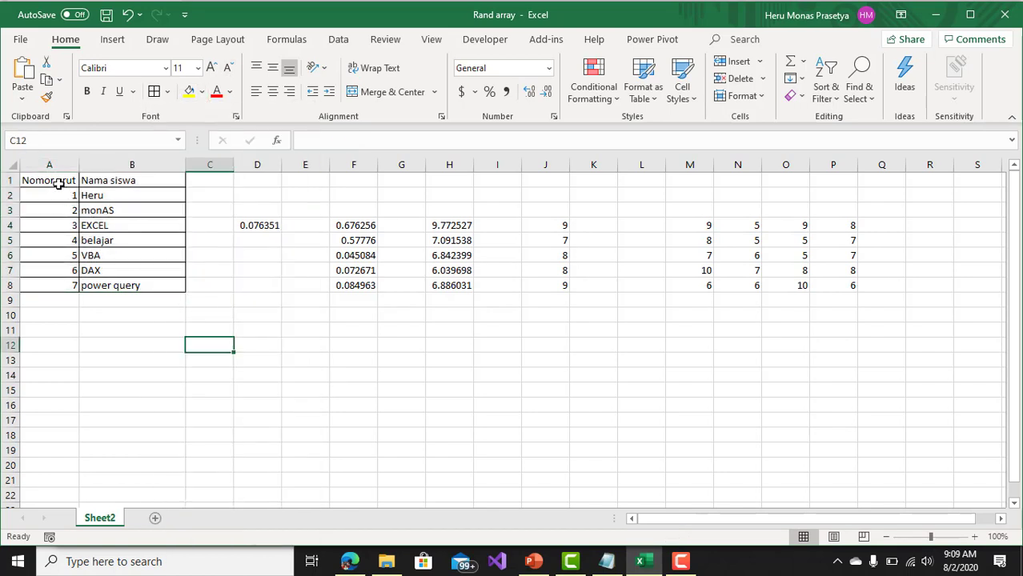
Give the header cells A1:B1 a light gray fill and bold text
left_click_drag(59, 184, 158, 181)
left_click(201, 92)
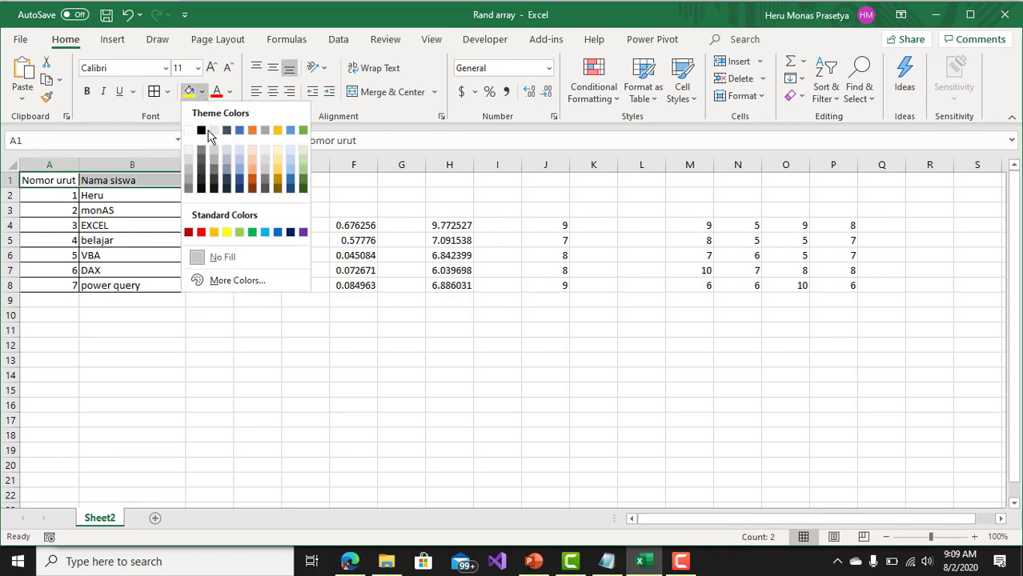
left_click(213, 132)
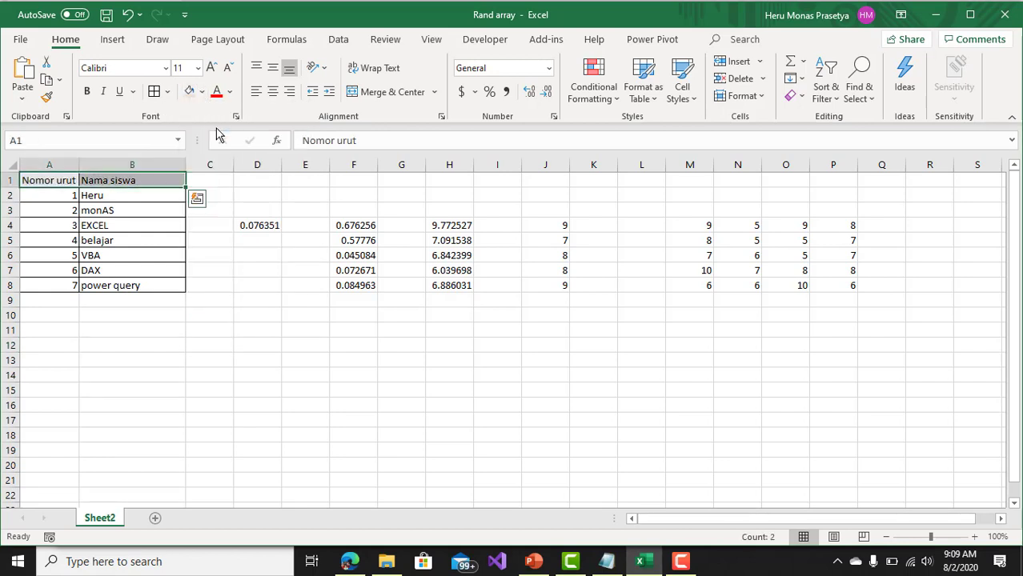
left_click(90, 93)
left_click(253, 402)
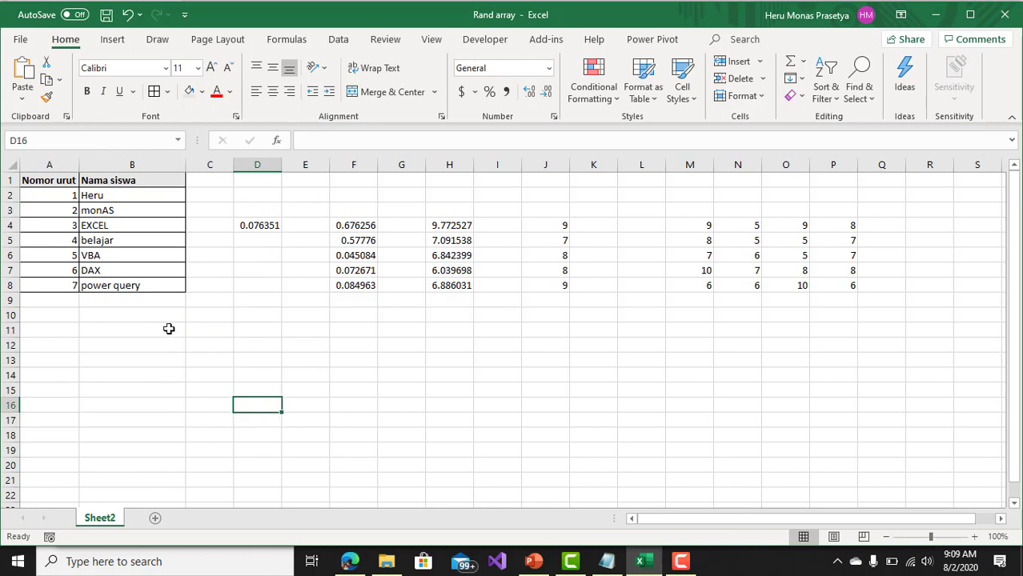
left_click(468, 300)
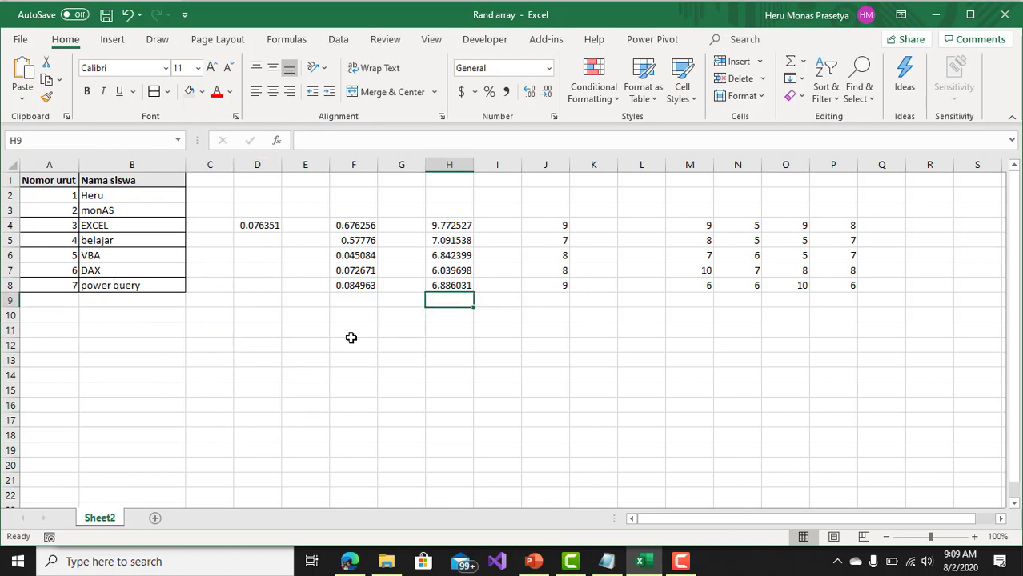
left_click_drag(256, 195, 892, 345)
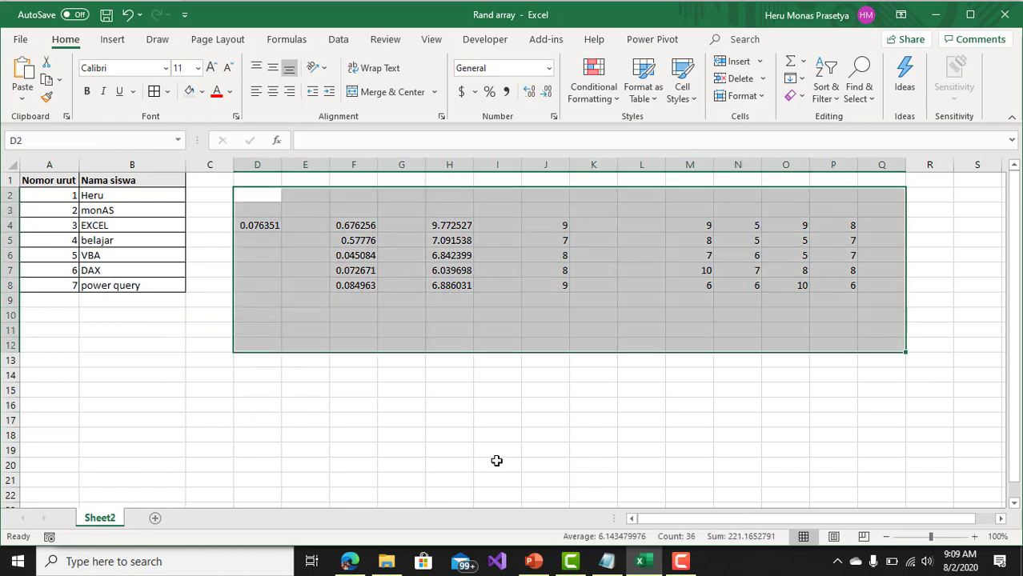
left_click(497, 461)
left_click(273, 389)
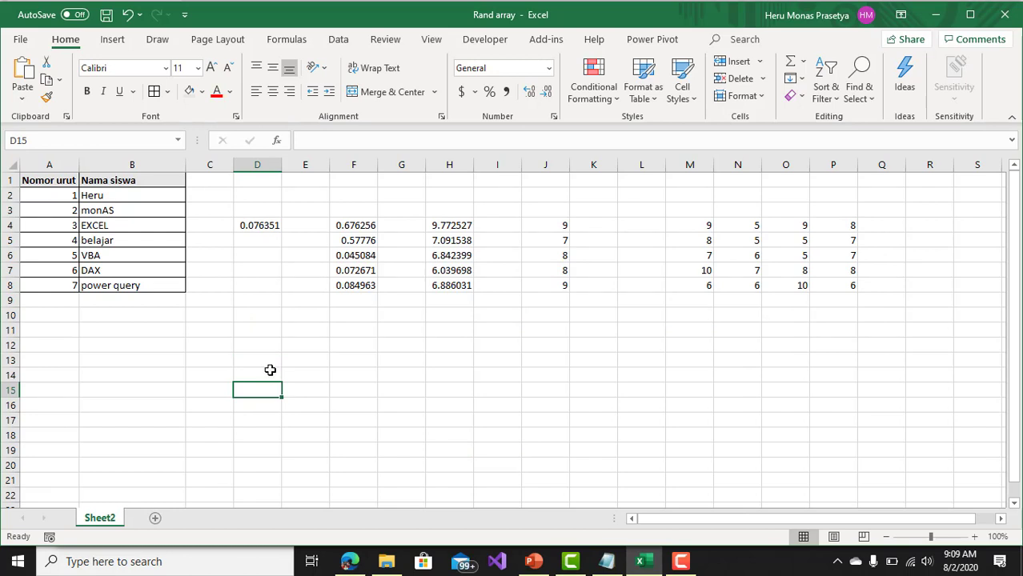
Enter the title "Daftar piket" in D13
left_click(275, 360)
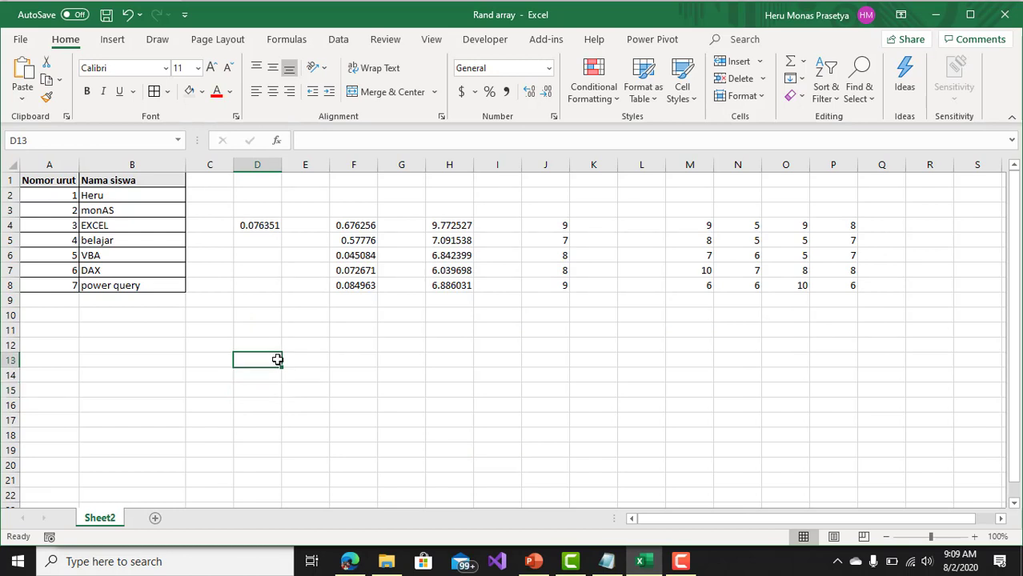
type("Daftar piket")
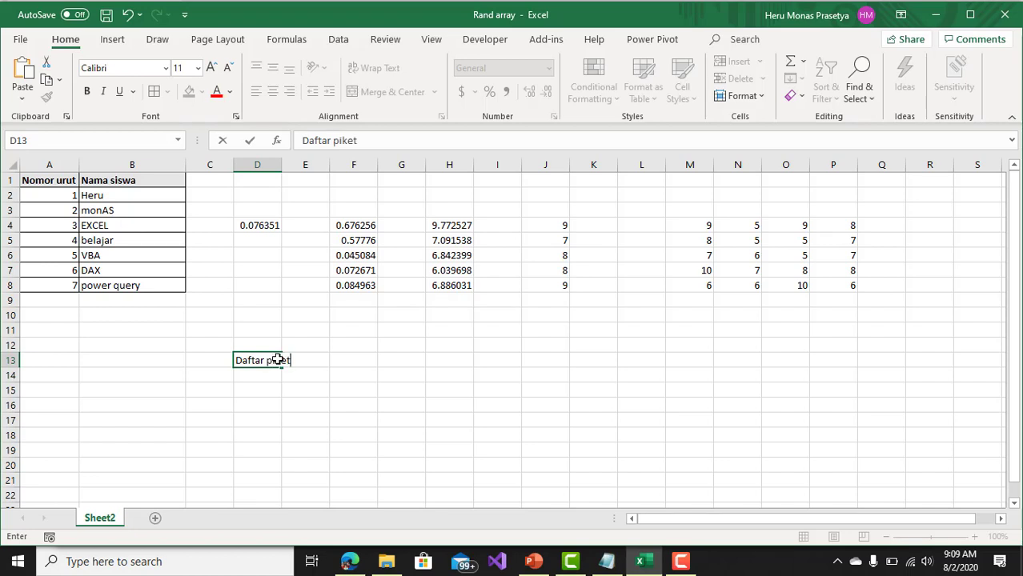
left_click(316, 374)
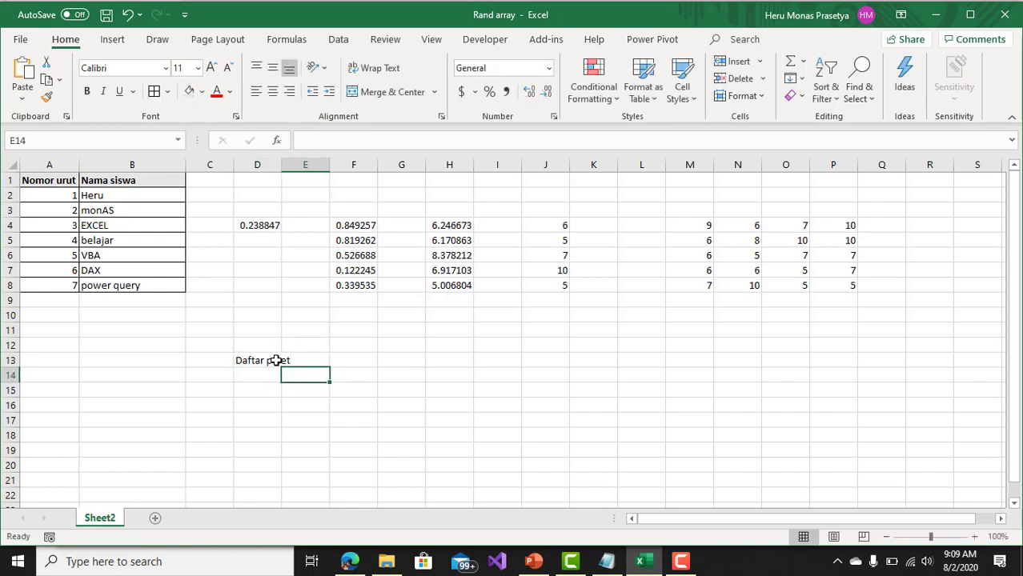
Delete the word "piket" from the D13 title and retype it
left_click(274, 360)
left_click(375, 141)
key("BackSpace")
key("BackSpace")
key("BackSpace")
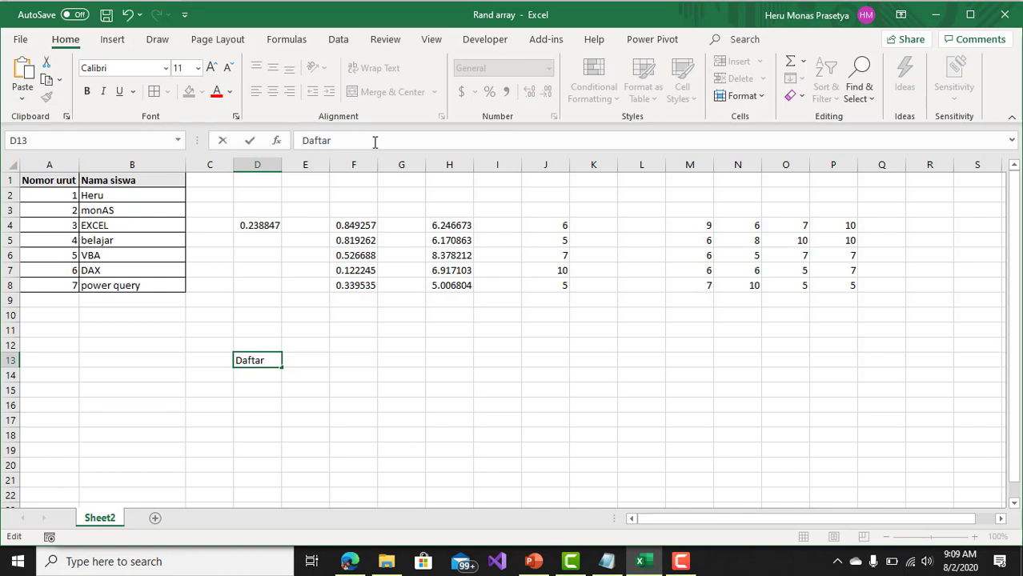
type("ket")
left_click(310, 389)
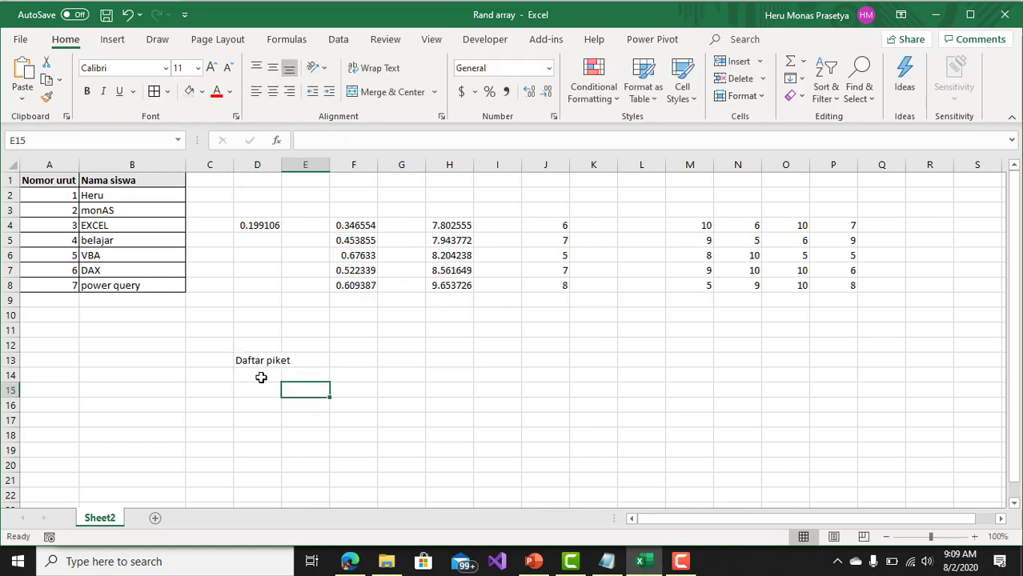
left_click(413, 360)
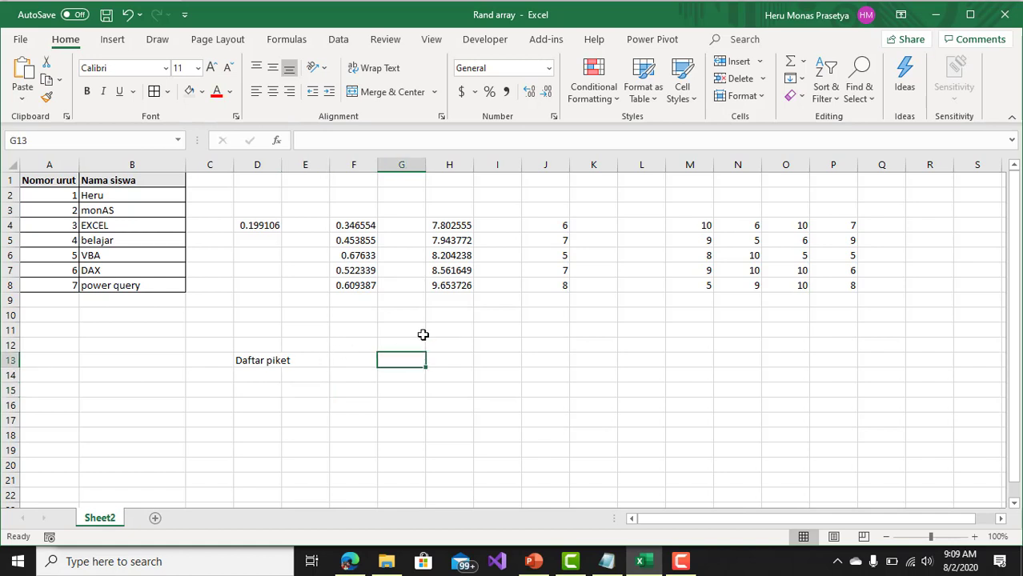
Enter the day headers Senin, Selasa, Rabu and kamis in D15 to G15
left_click(270, 388)
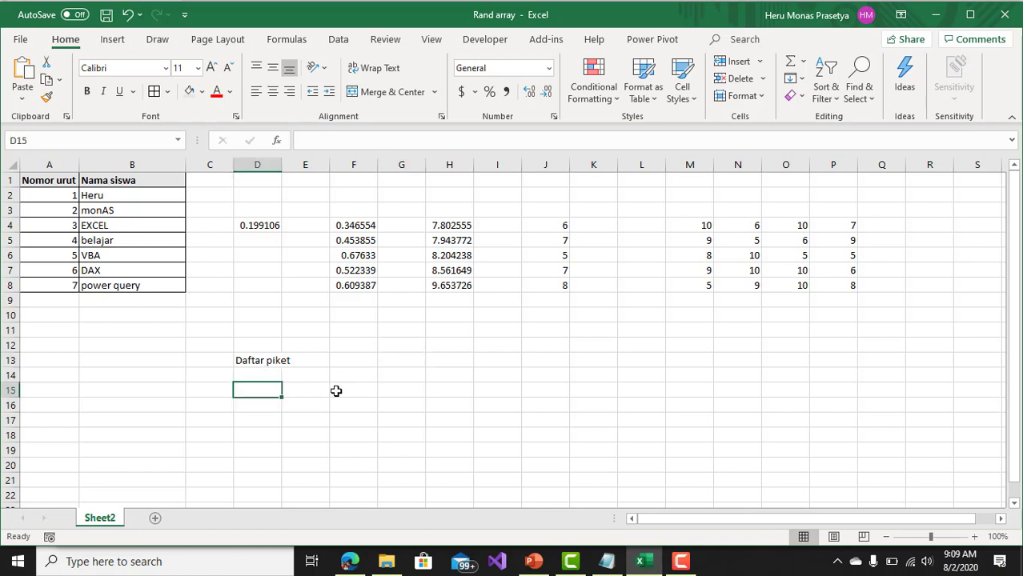
type("Sein")
key("BackSpace")
key("BackSpace")
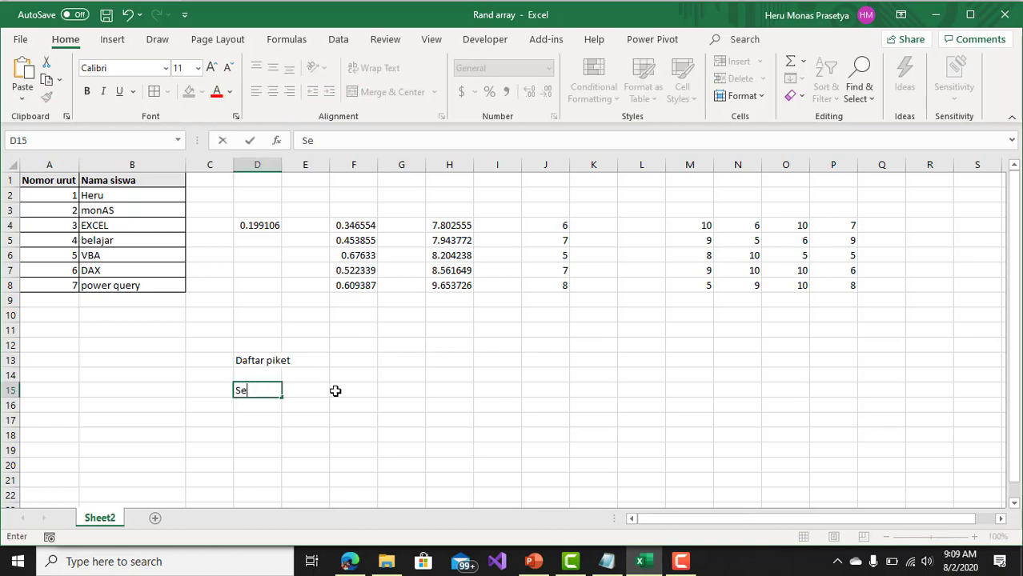
type("nin")
key("Tab")
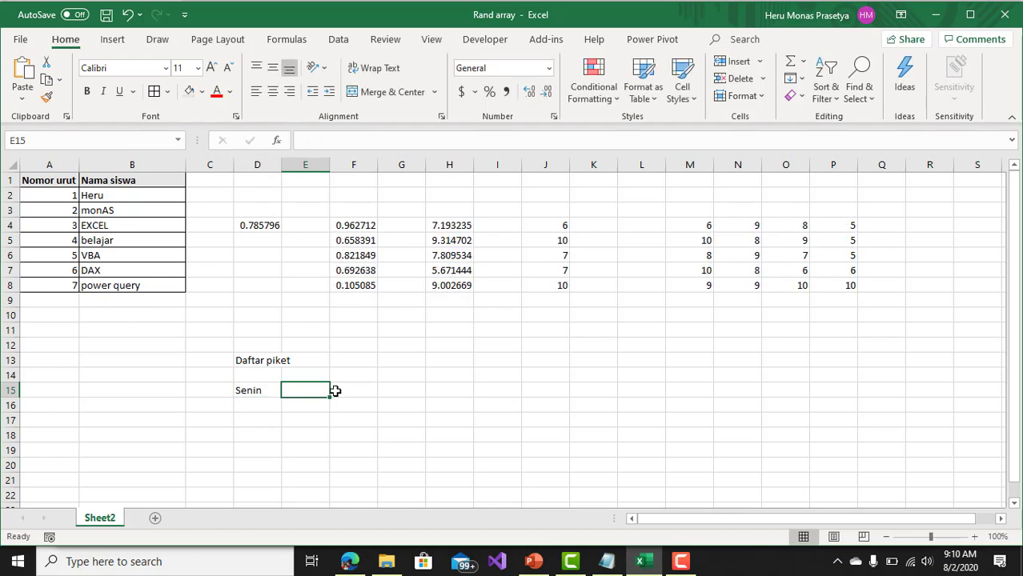
type("Selasa")
key("Tab")
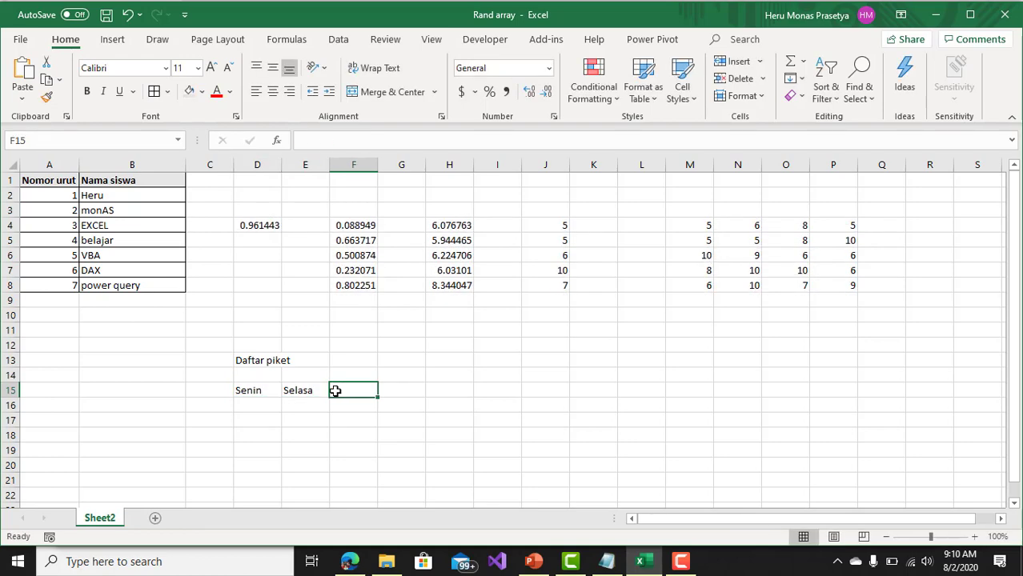
type("Rabu")
key("Tab")
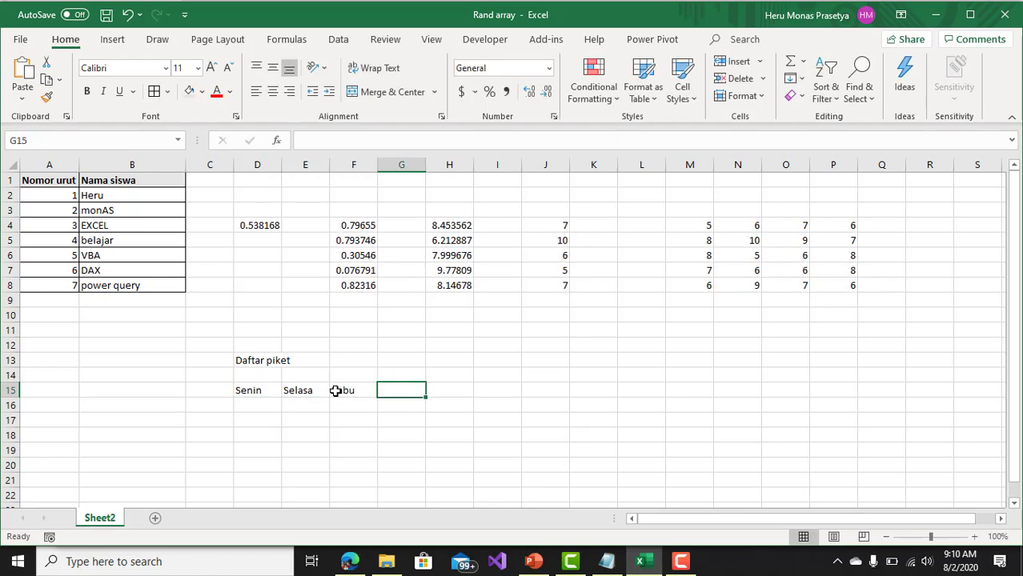
type("kamis")
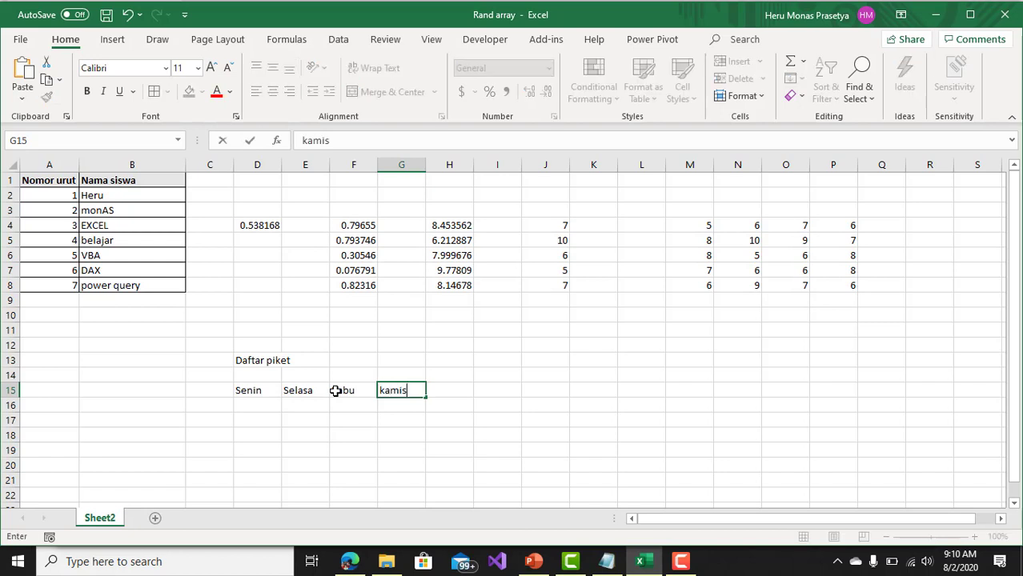
left_click(427, 420)
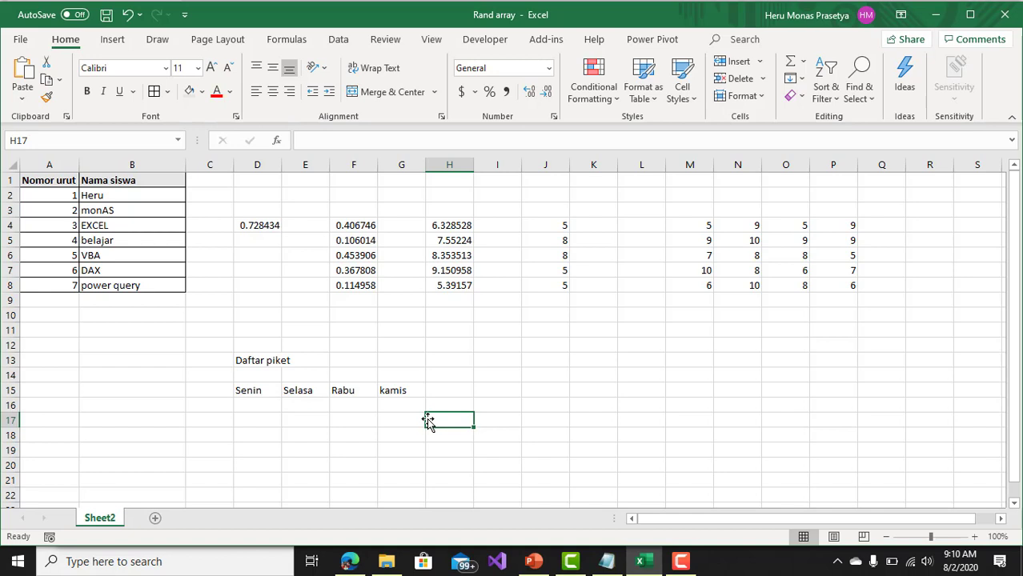
Widen columns D, E, F and G that hold the day headers
left_click(352, 424)
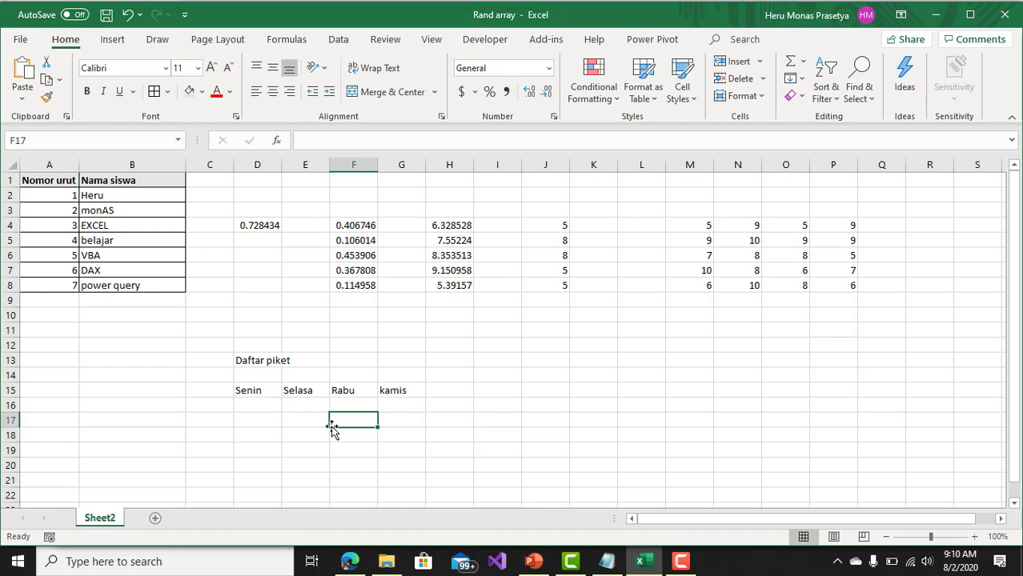
left_click(264, 407)
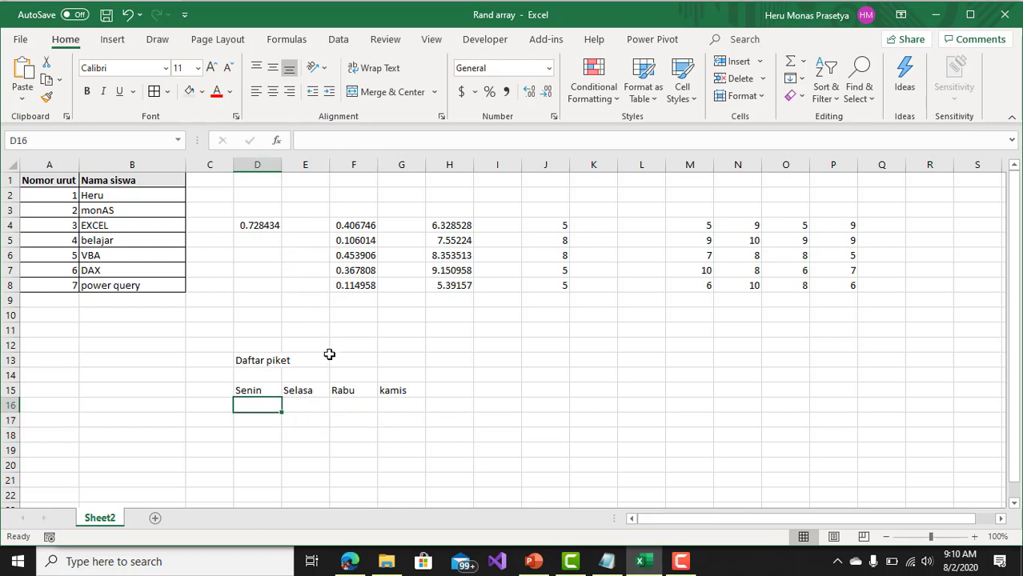
left_click_drag(281, 164, 544, 165)
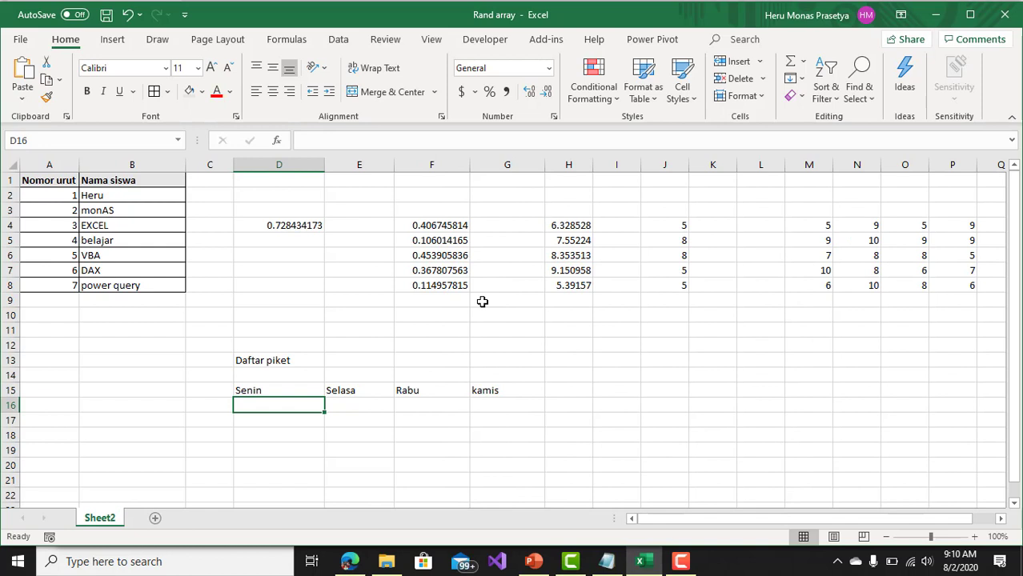
Make the day headers in D15:G15 bold
left_click(294, 393)
left_click_drag(346, 393, 473, 393)
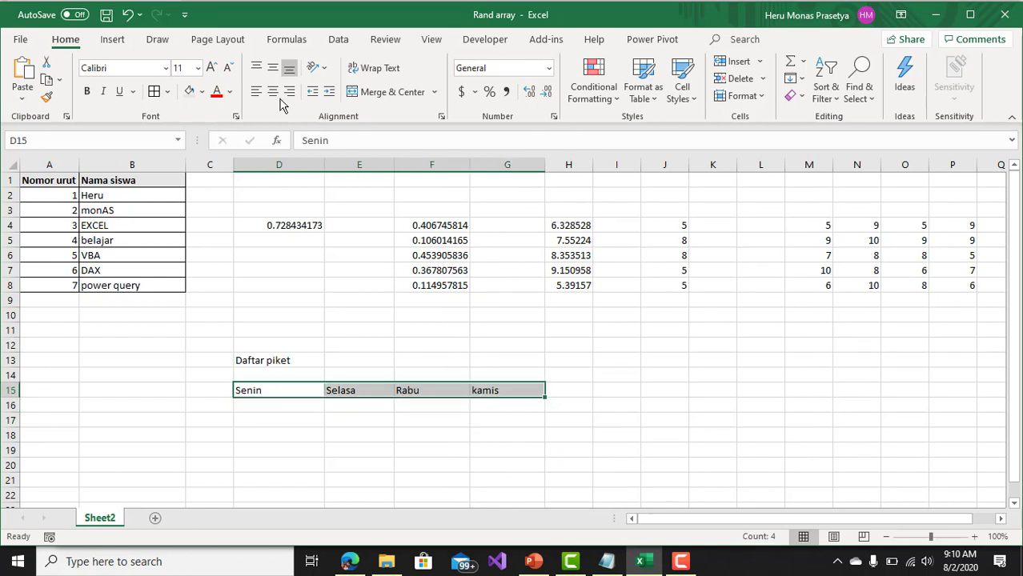
left_click(87, 90)
left_click(584, 378)
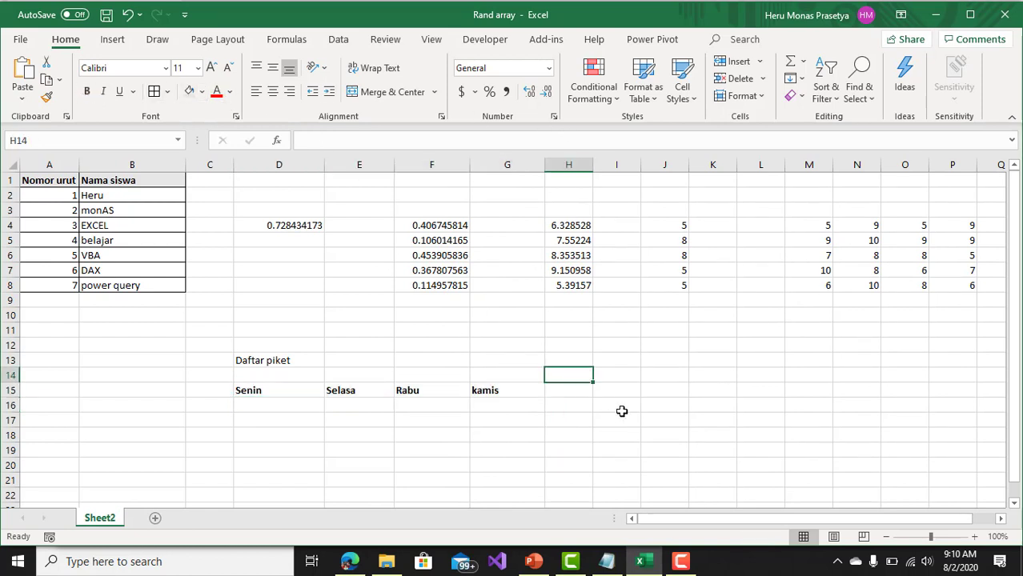
left_click(620, 408)
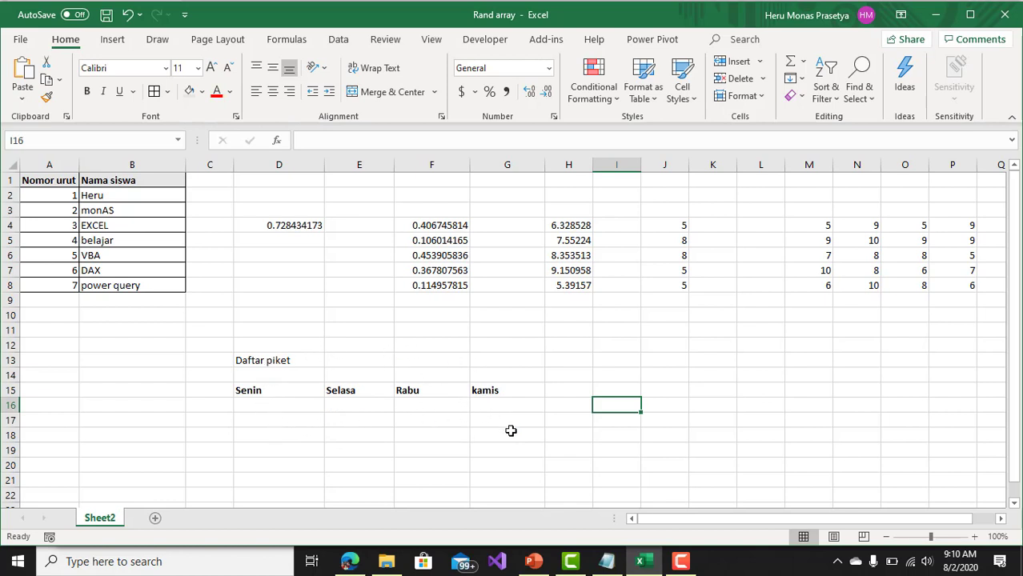
Set the rows argument of the RANDARRAY formula in M4 to 3
left_click(807, 226)
left_click(855, 225)
left_click(903, 226)
left_click(934, 225)
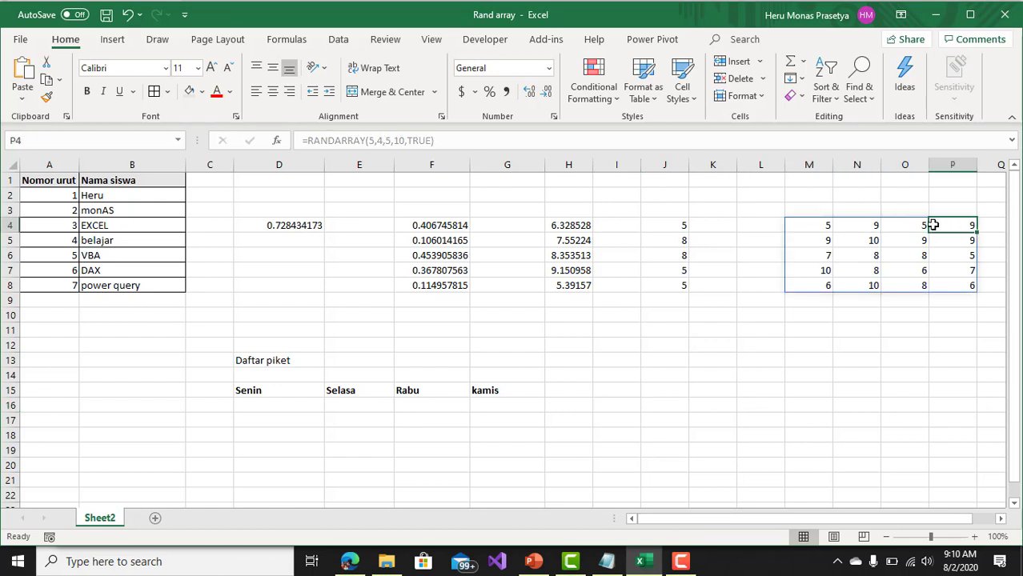
left_click(815, 225)
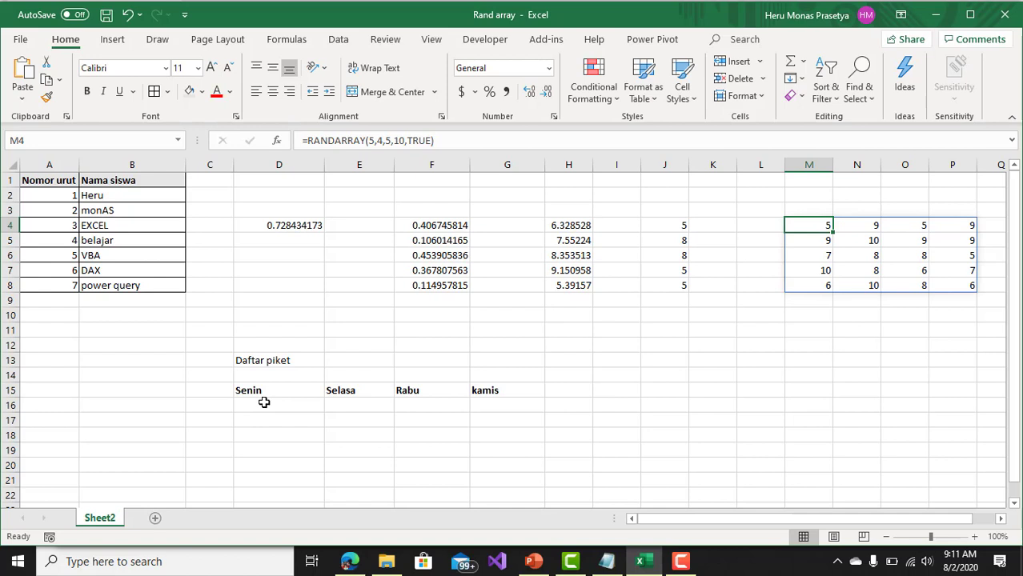
left_click(373, 141)
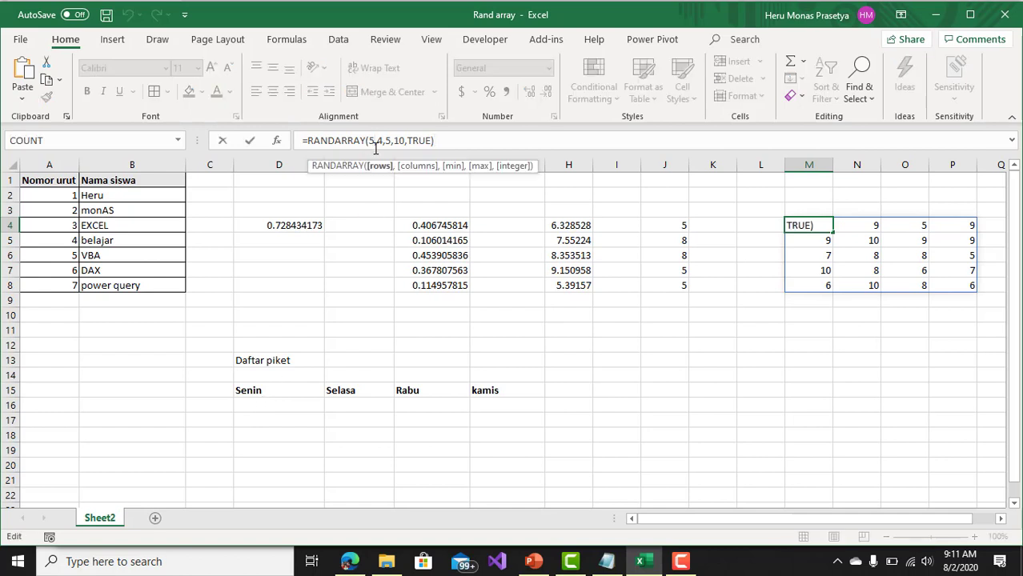
key("BackSpace")
type("3")
key("Return")
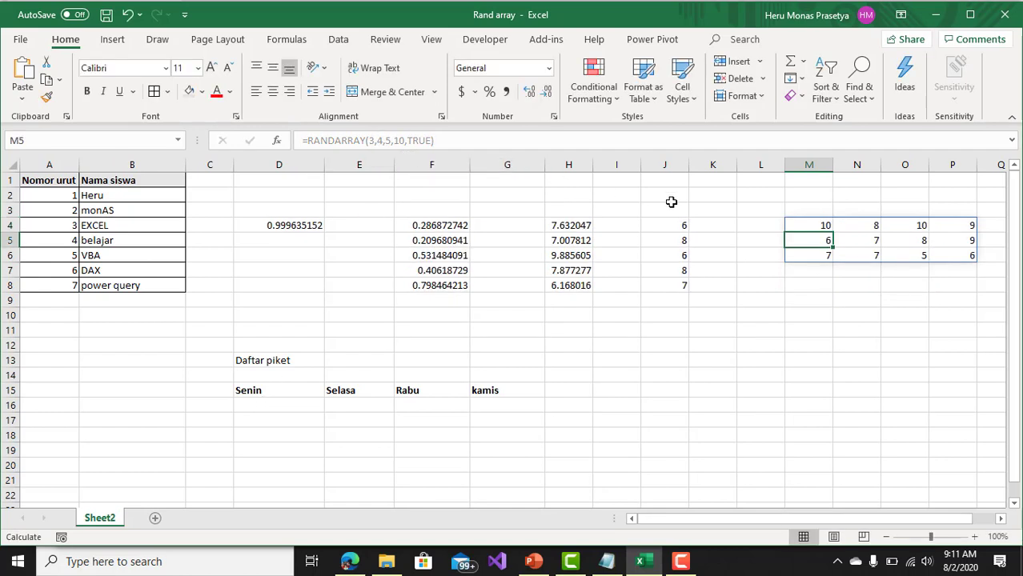
left_click_drag(821, 225, 943, 251)
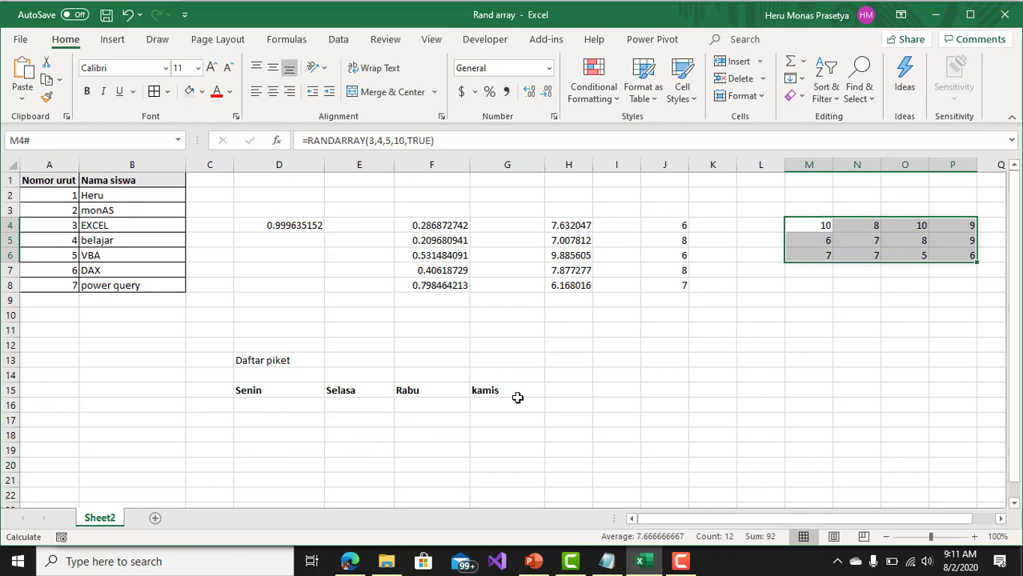
left_click(508, 426)
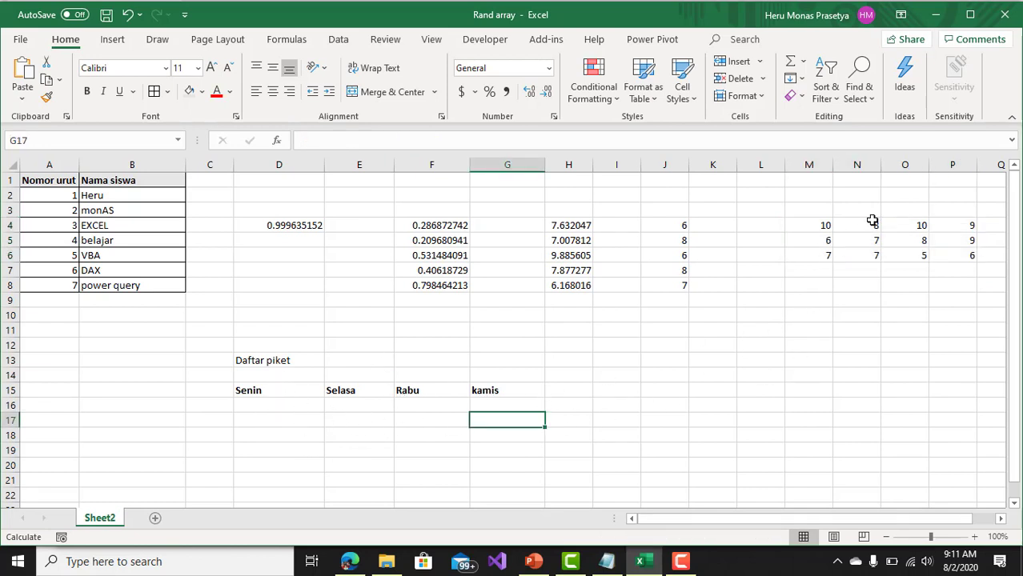
Examine each argument of the RANDARRAY formula in M4 and the first and last student numbers in column A
left_click(801, 225)
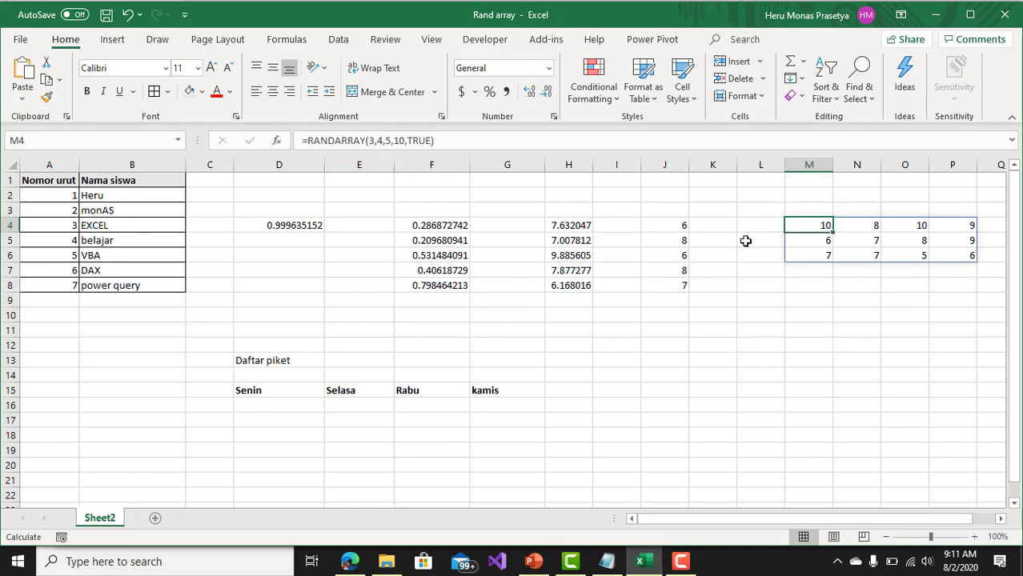
left_click(367, 140)
left_click(377, 140)
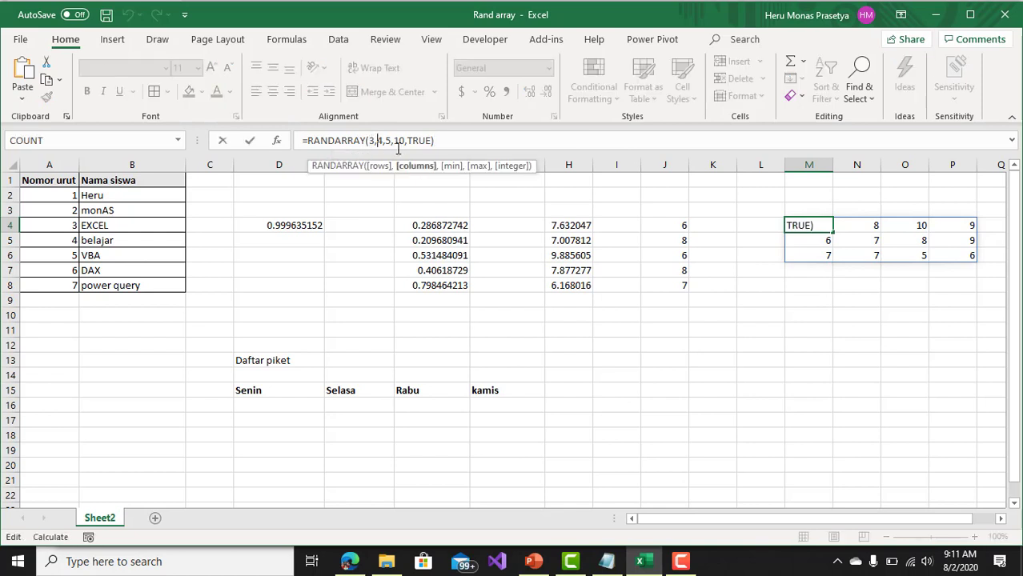
left_click(390, 141)
left_click(406, 141)
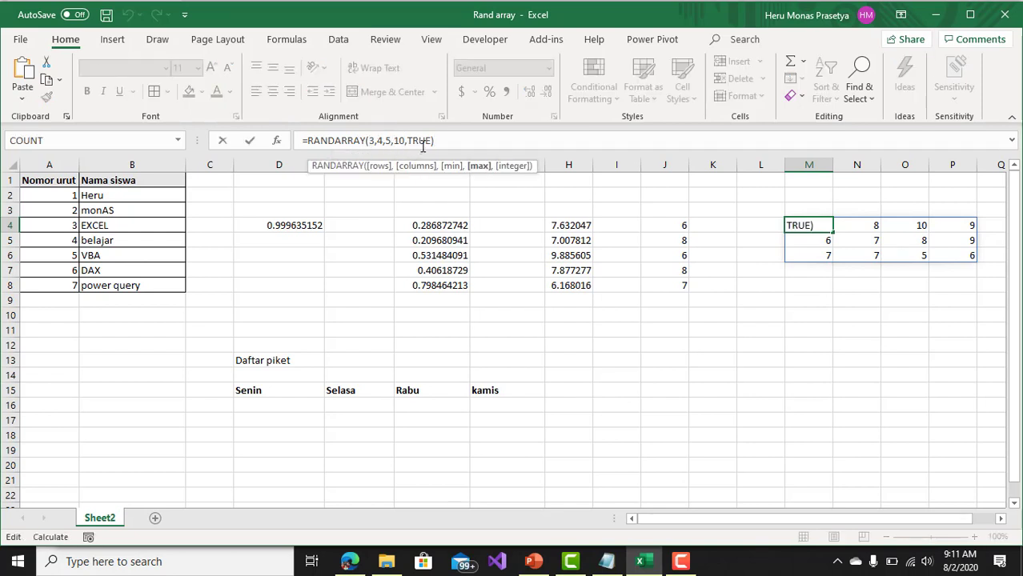
left_click(424, 140)
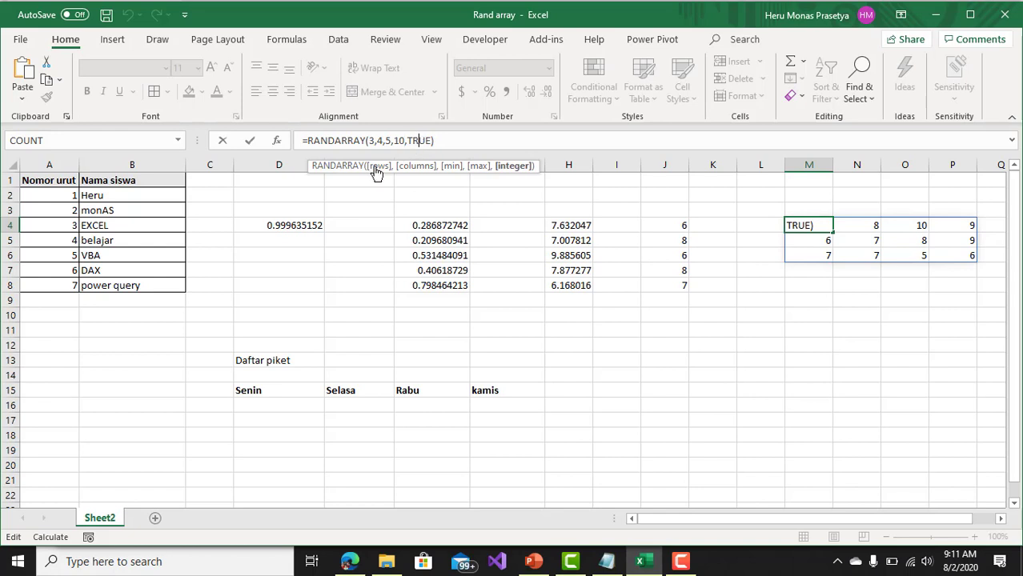
left_click(71, 198)
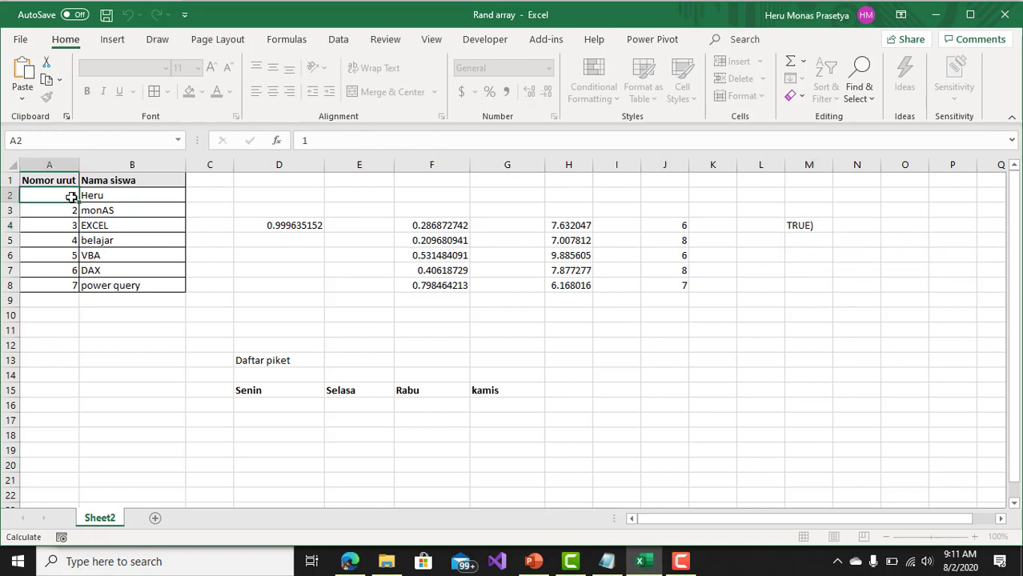
left_click(71, 287)
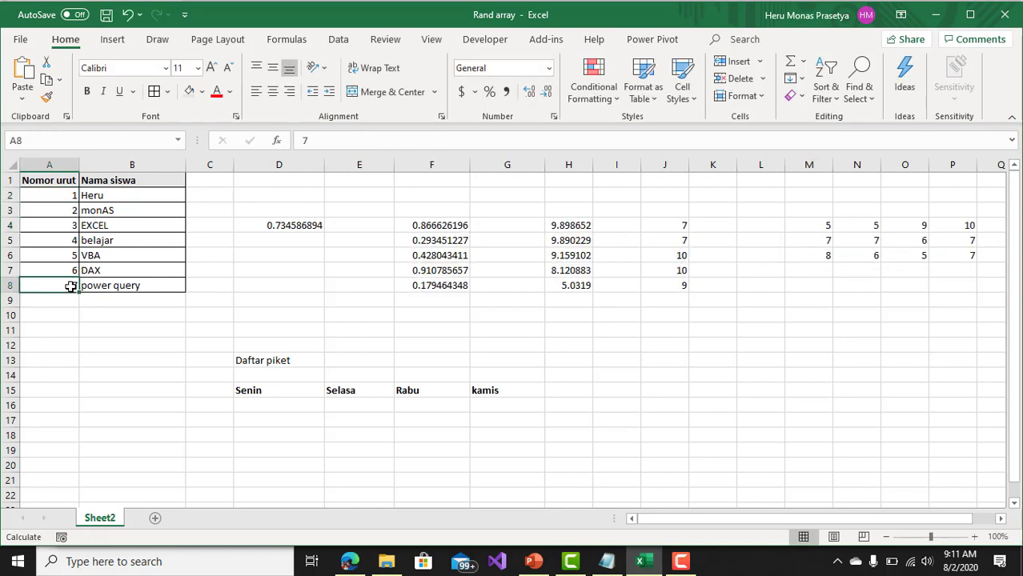
Set the RANDARRAY formula in M4 to a minimum of 1 and a maximum of 7
left_click(794, 226)
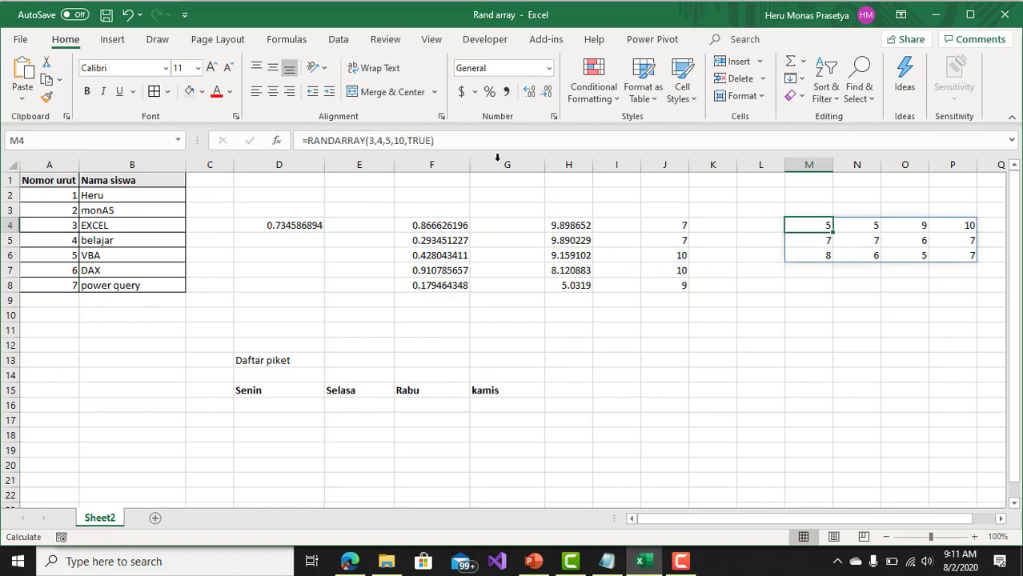
left_click(390, 142)
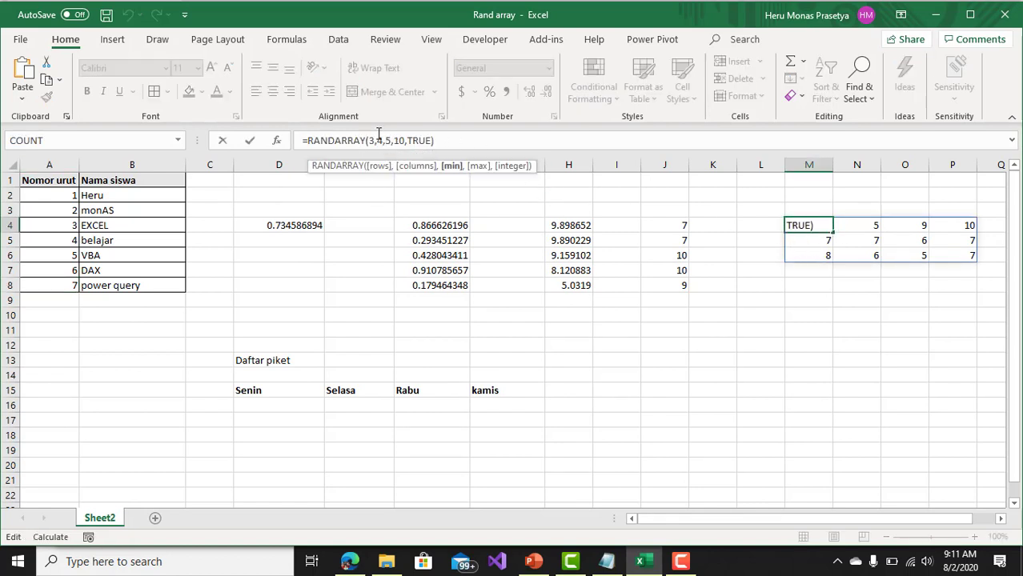
key("BackSpace")
type("1")
left_click(405, 141)
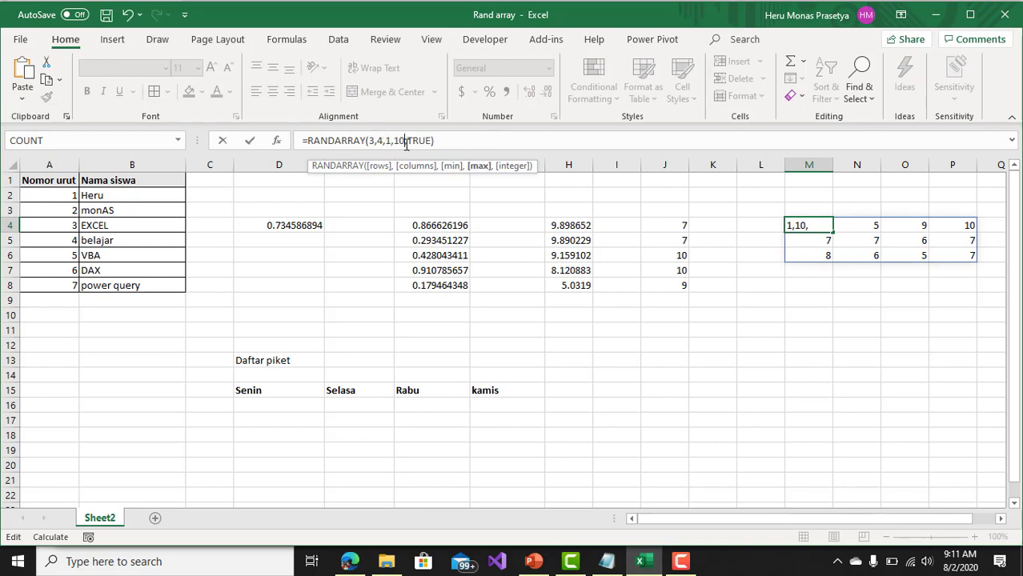
key("BackSpace")
key("BackSpace")
type("7")
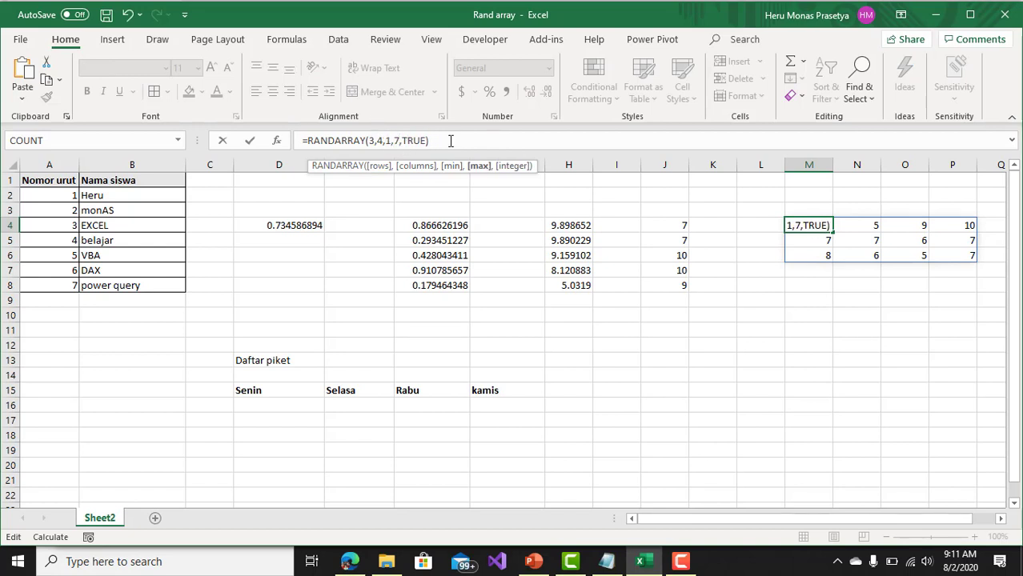
key("Return")
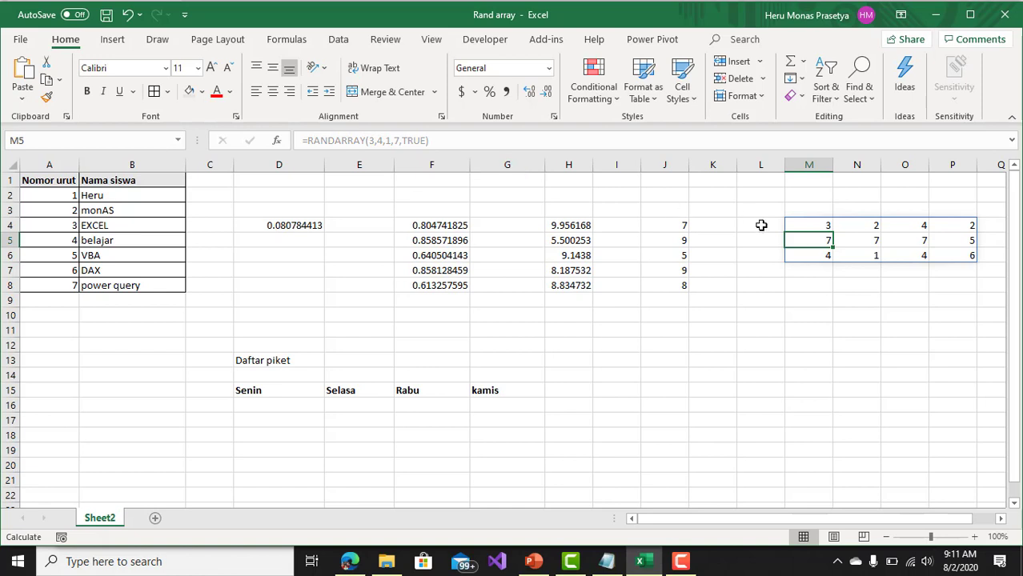
left_click(812, 226)
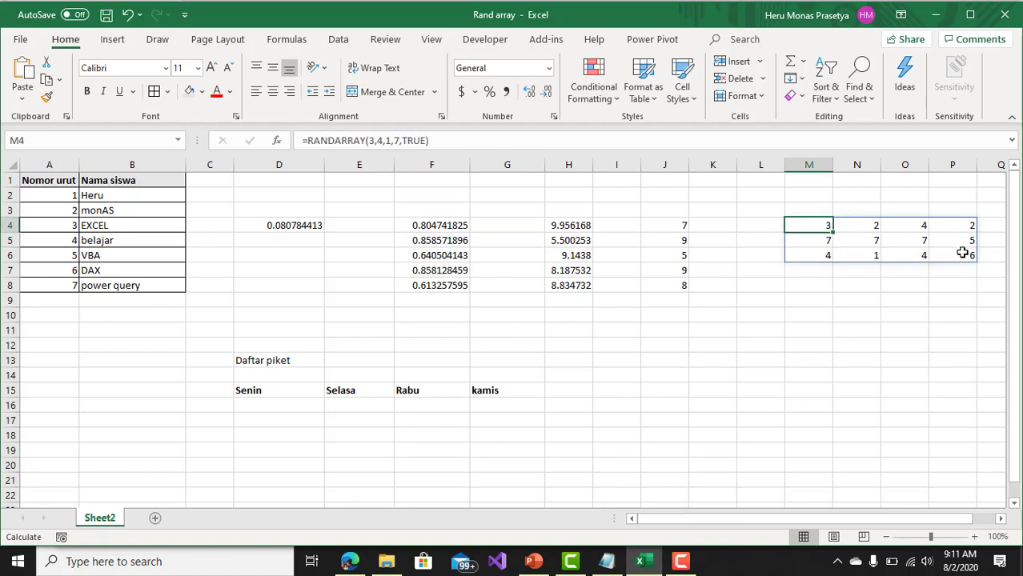
left_click(916, 241)
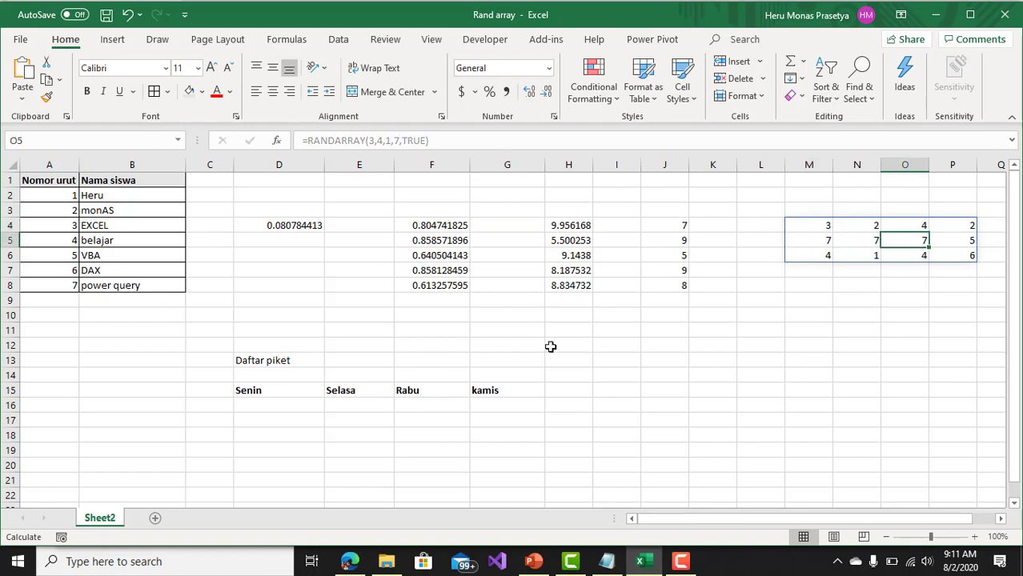
Start a VLOOKUP formula in D16 under Senin with M4 as the lookup value and A2:B8 as the table array
left_click(275, 418)
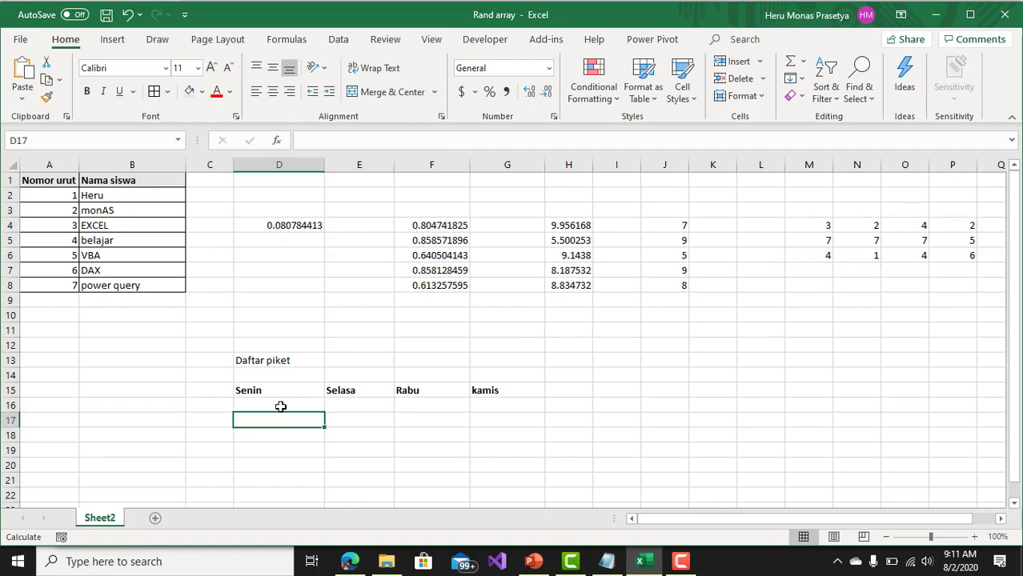
left_click(280, 406)
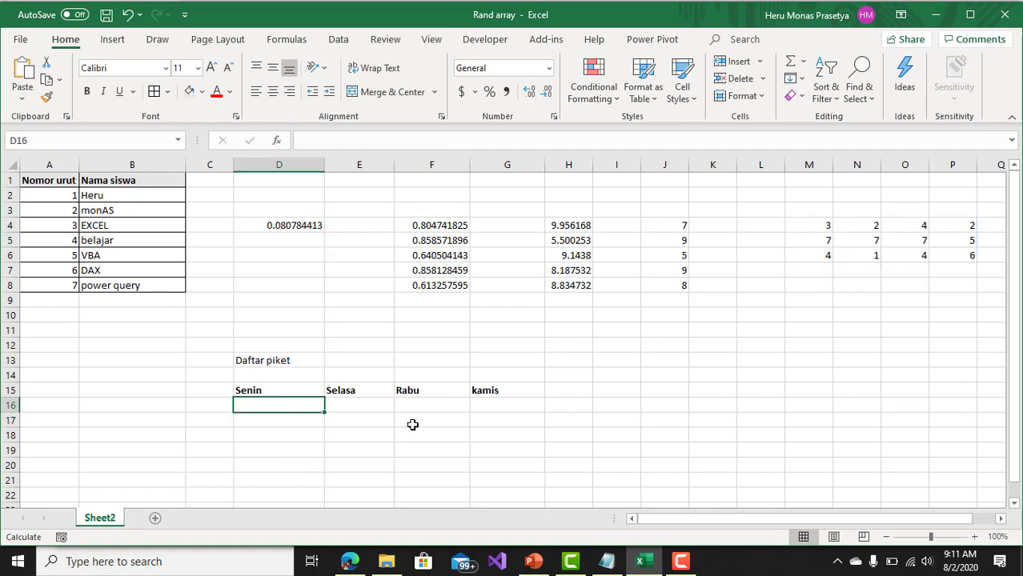
type("=")
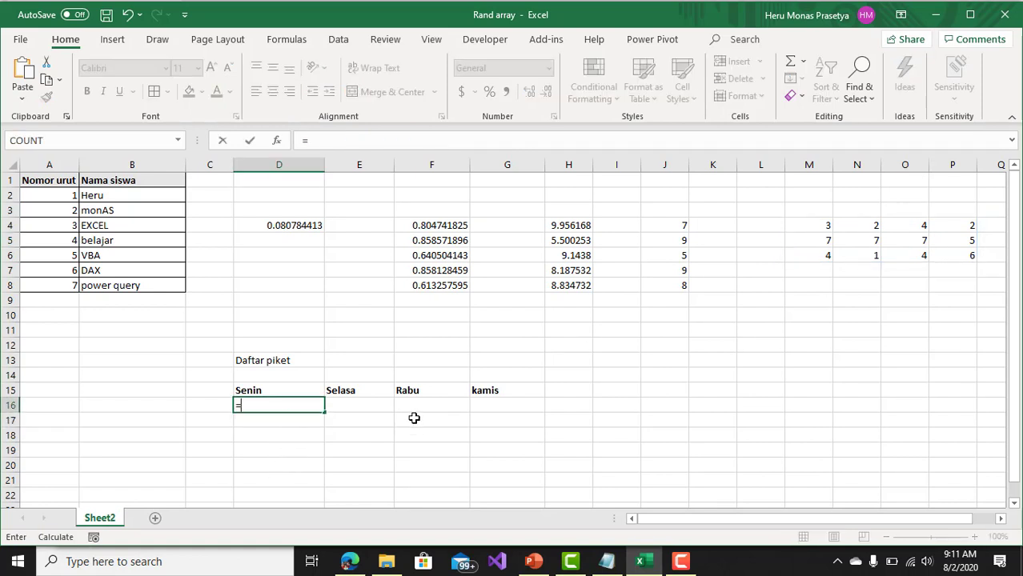
type("vlo")
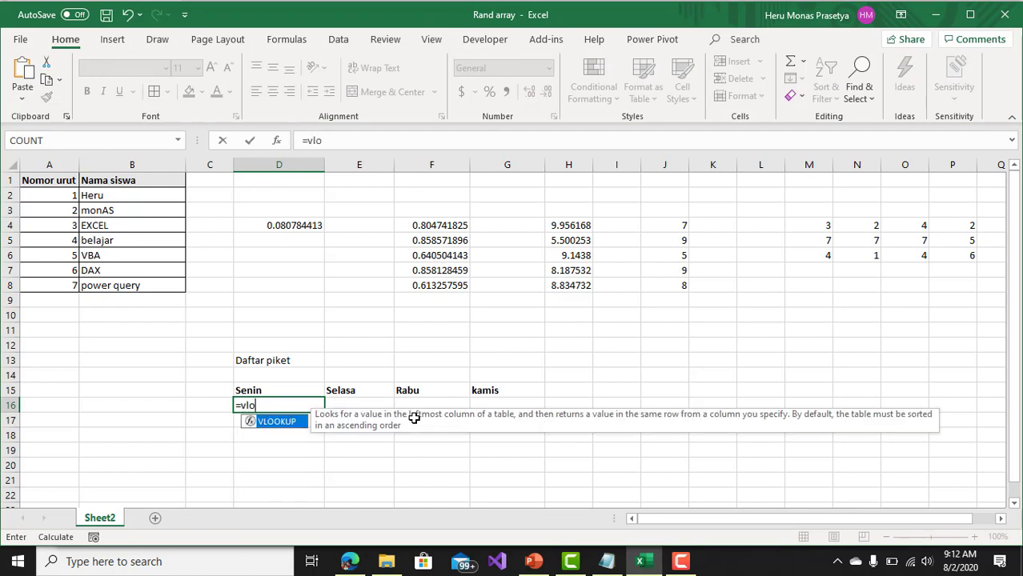
key("Tab")
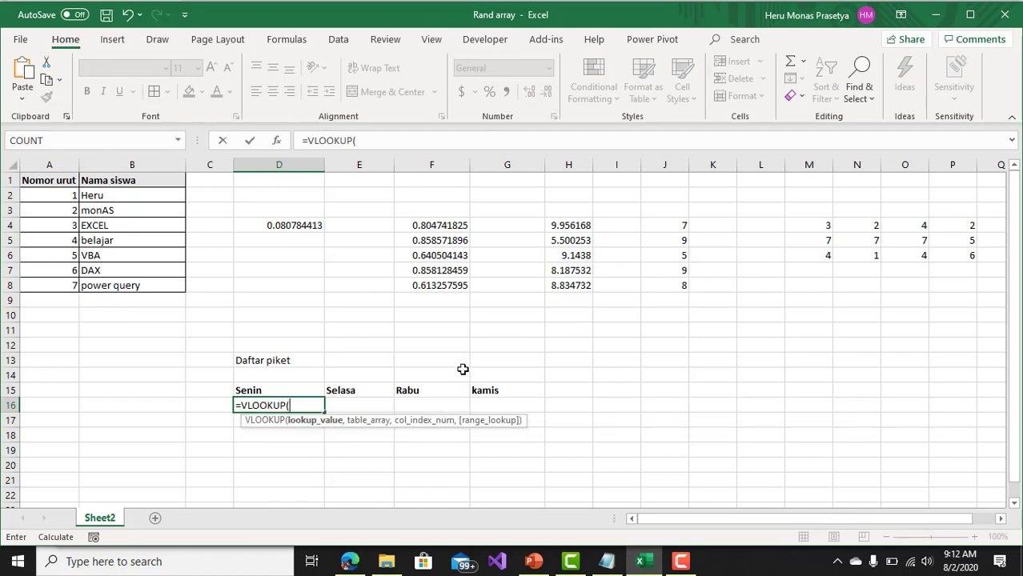
left_click(823, 227)
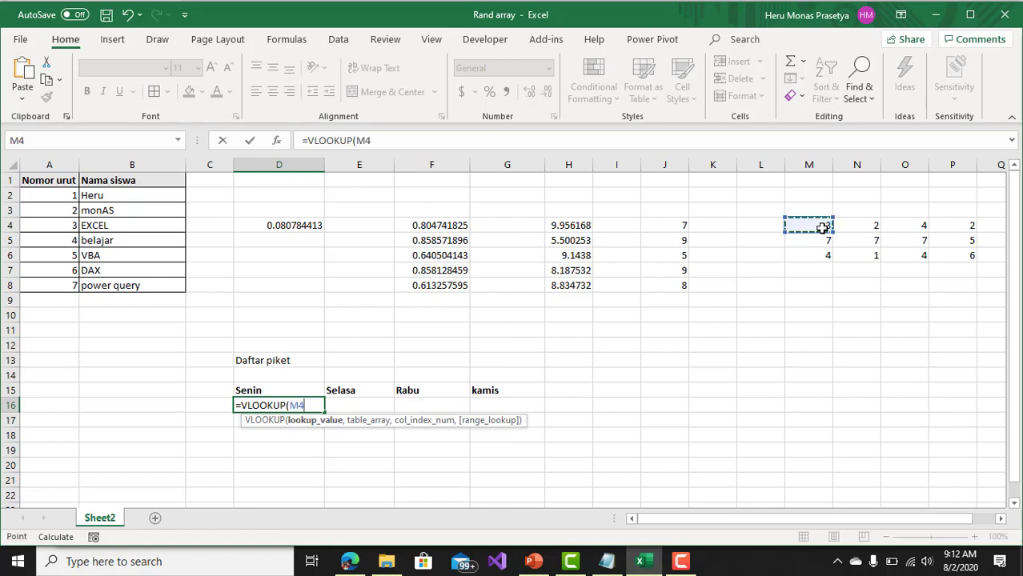
type(",")
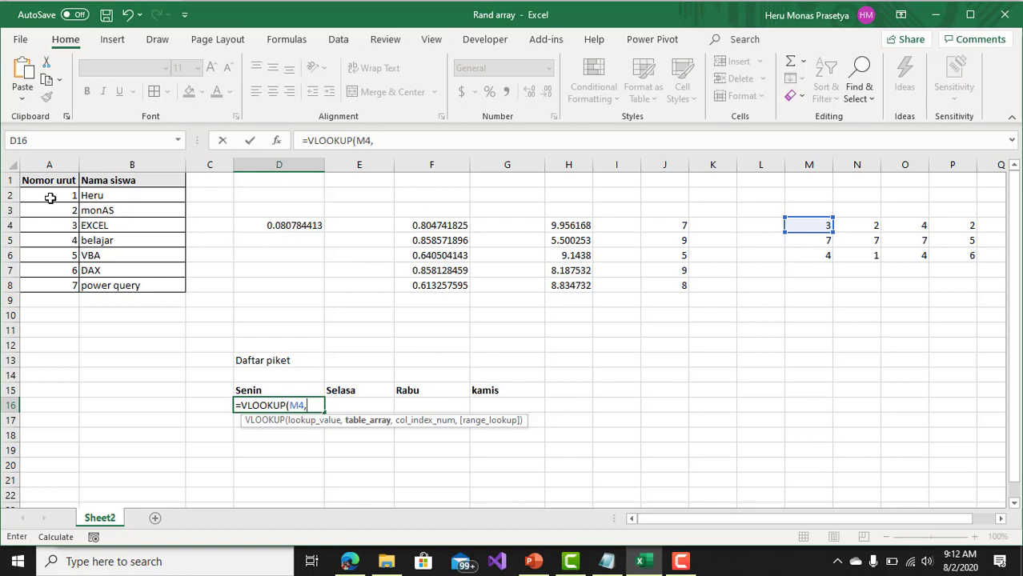
left_click_drag(50, 197, 127, 293)
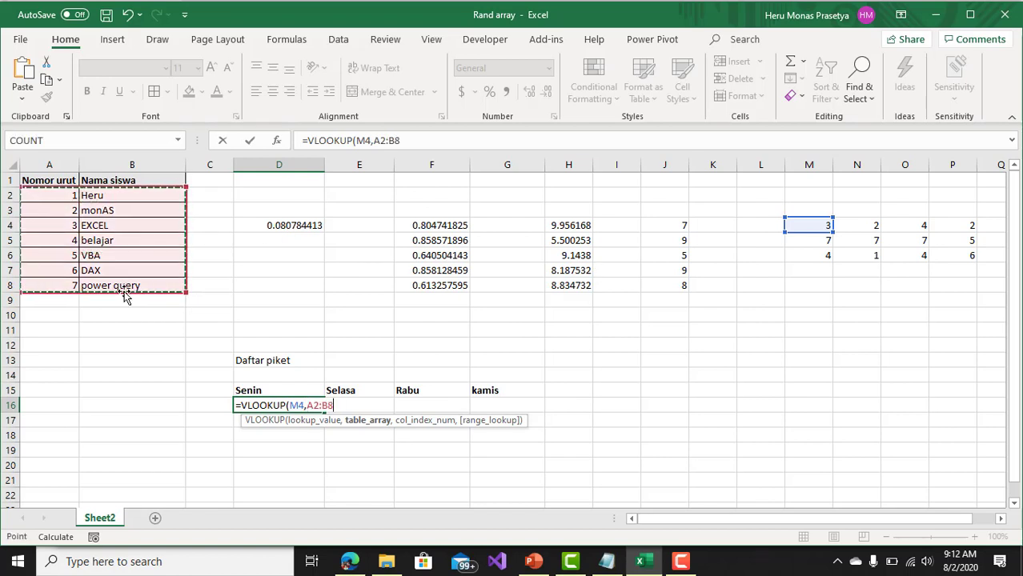
Make the A2:B8 table array in the D16 VLOOKUP formula absolute as $A$2:$B$8
left_click_drag(379, 143, 394, 144)
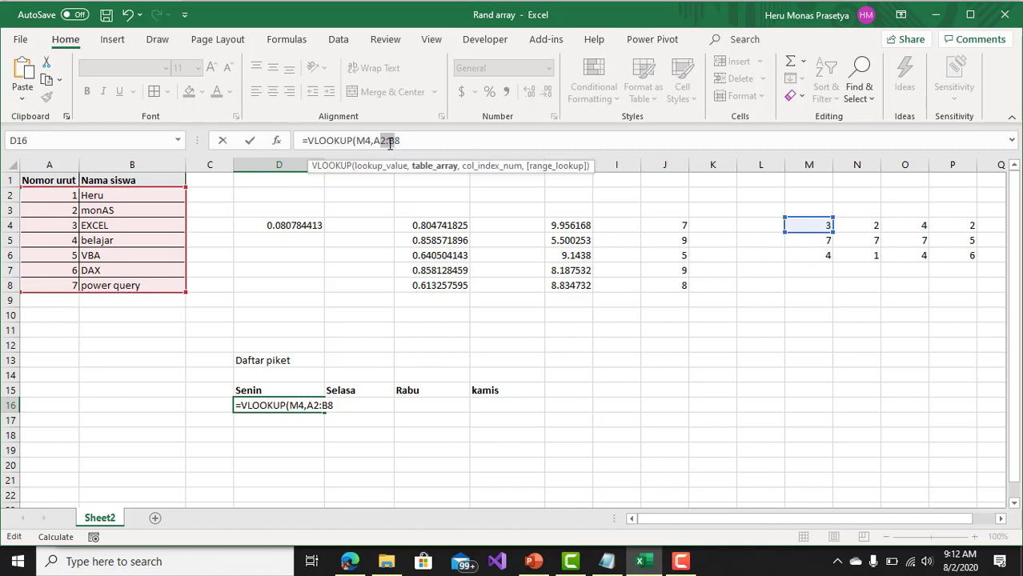
key("F4")
key("End")
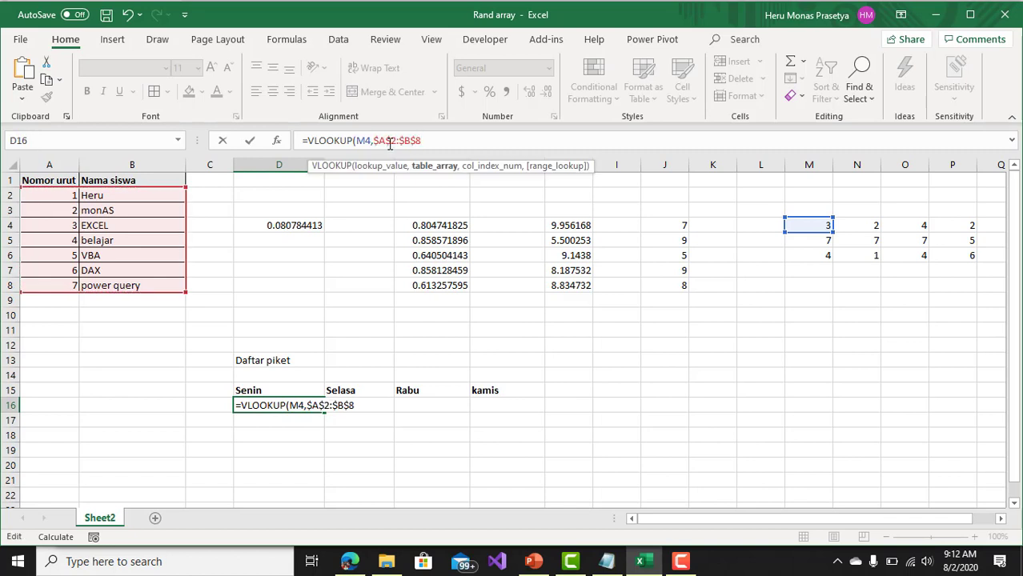
Complete the VLOOKUP in D16 with column index 2 and FALSE for an exact match
type(",")
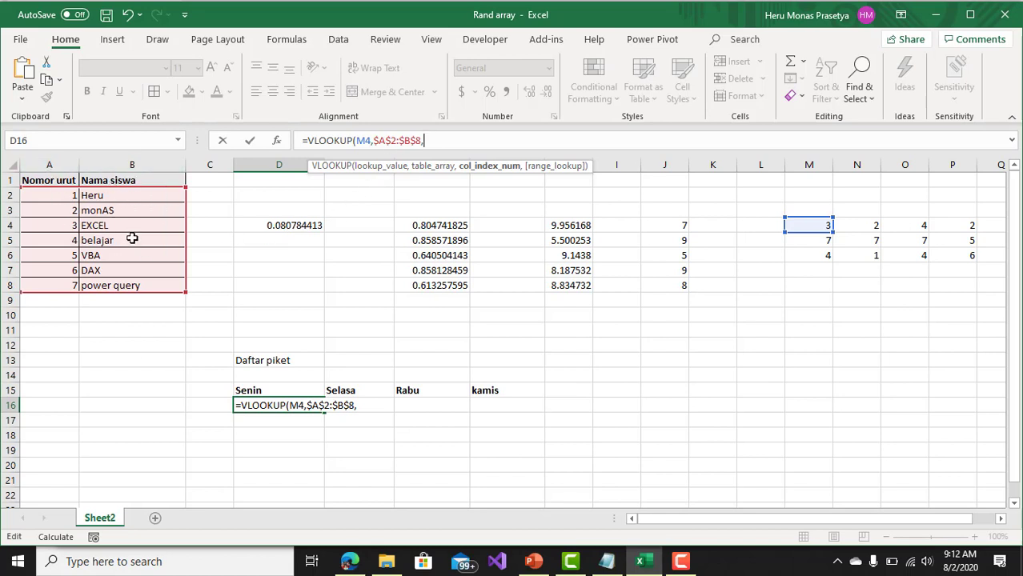
type(",")
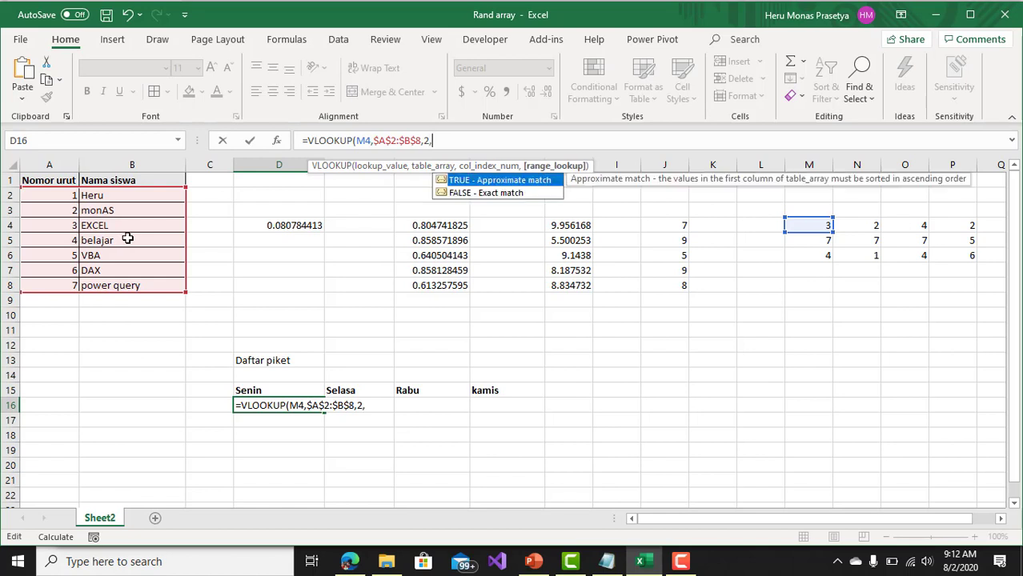
key("Down")
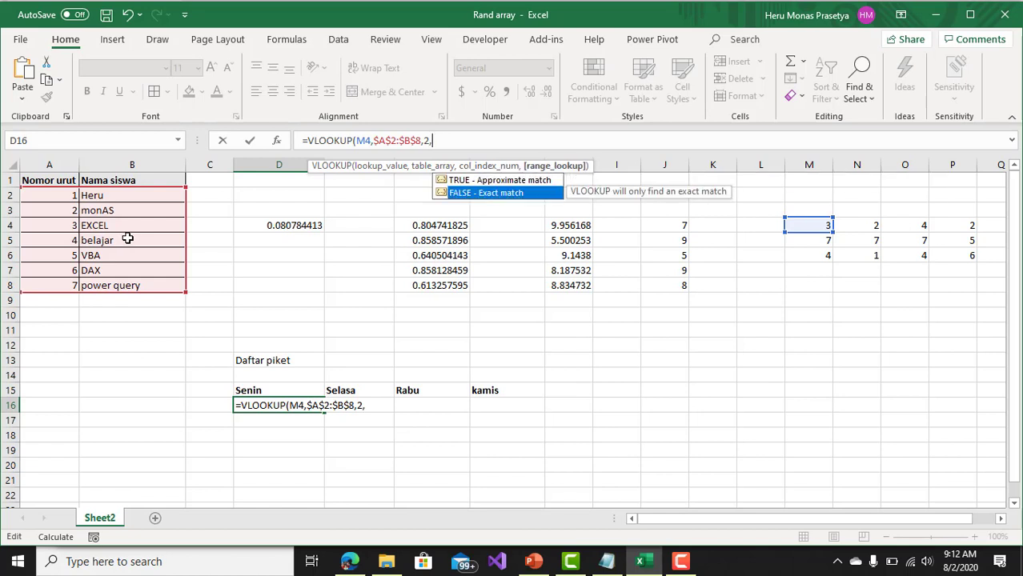
key("Tab")
type(")")
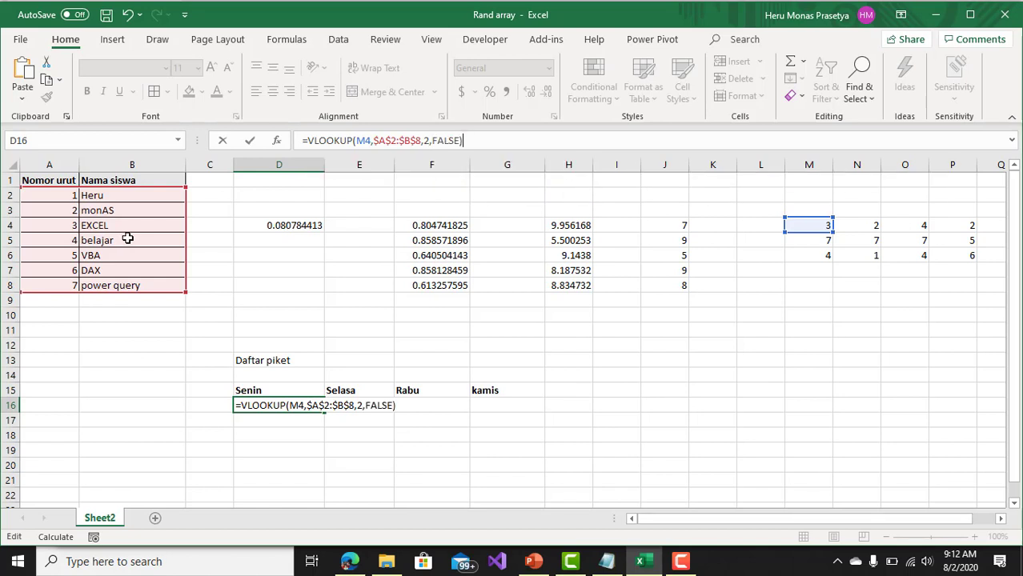
key("Return")
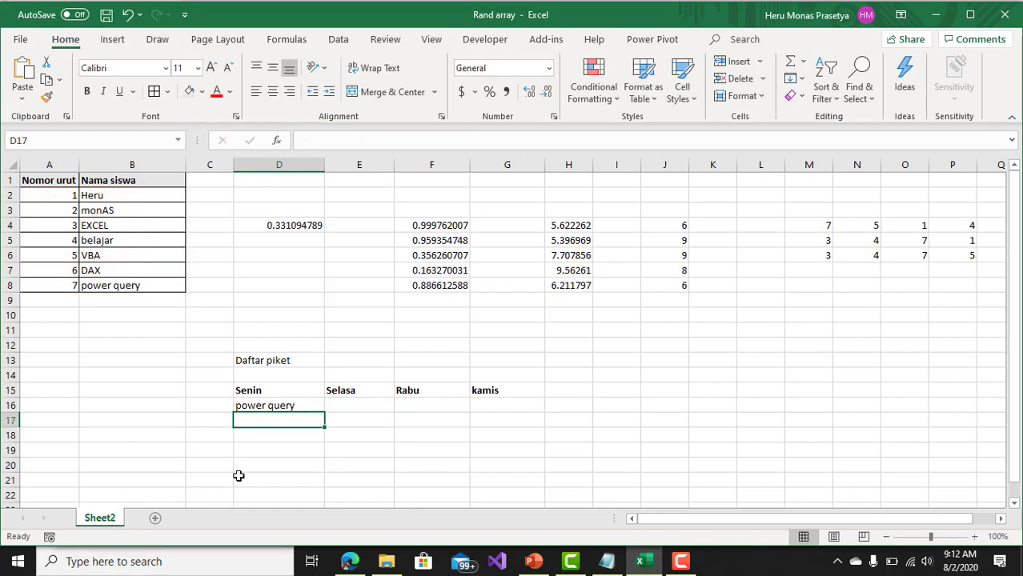
Trace the D16 result through M4 and row 8 of the student list, and fill its formula across to G16
left_click(274, 406)
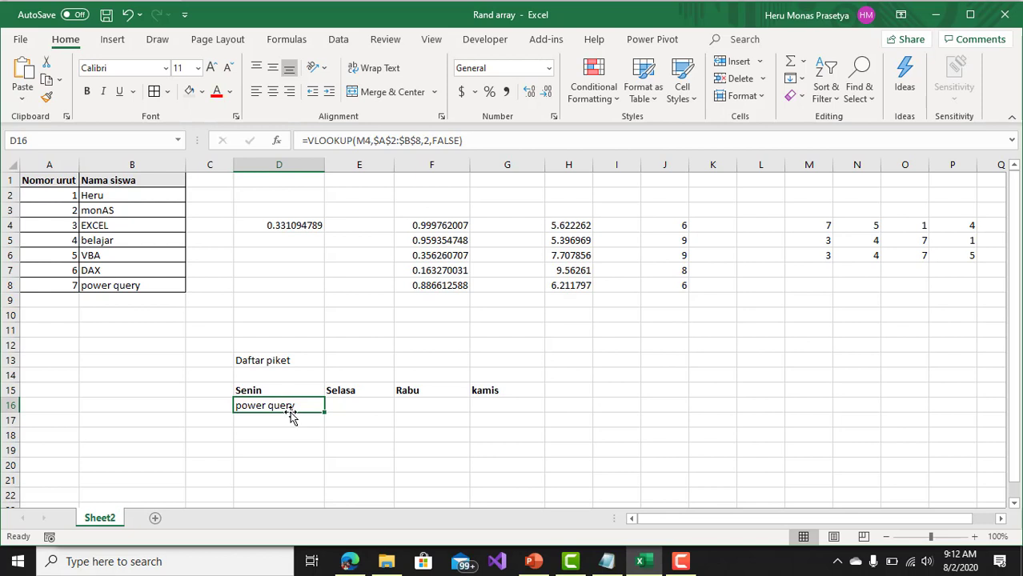
left_click(818, 227)
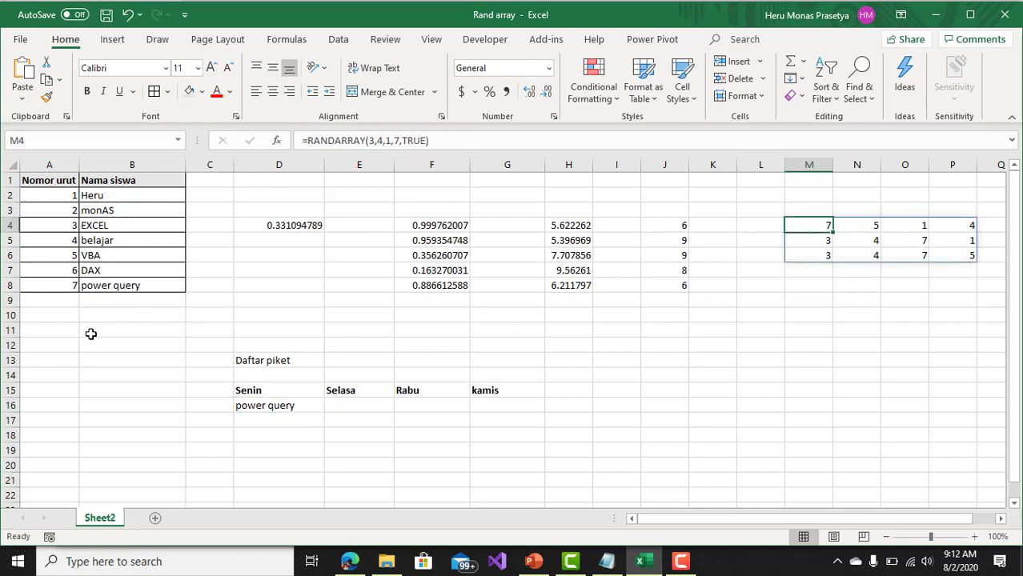
left_click(64, 287)
left_click(111, 286)
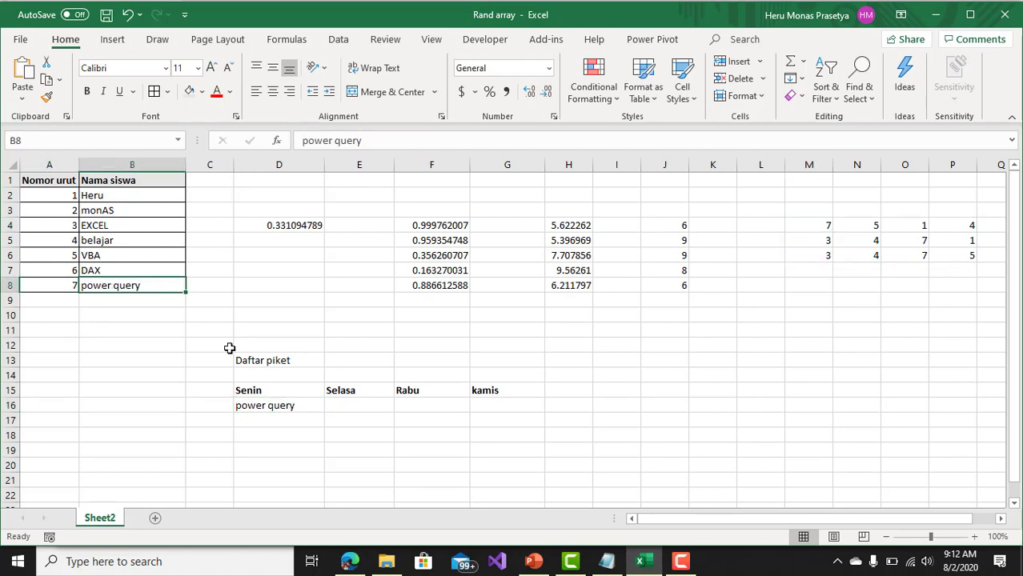
left_click(271, 406)
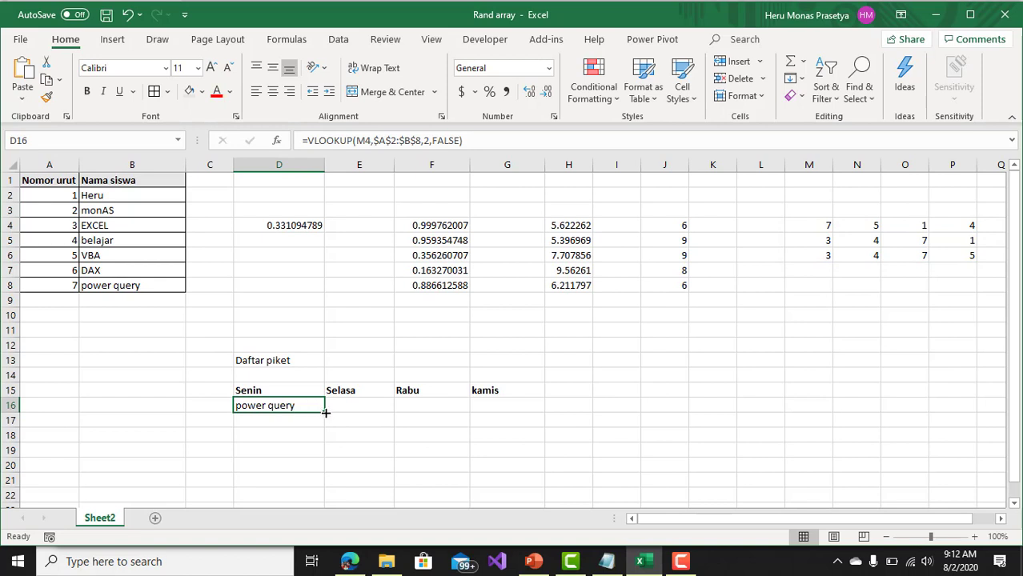
left_click_drag(325, 412, 502, 462)
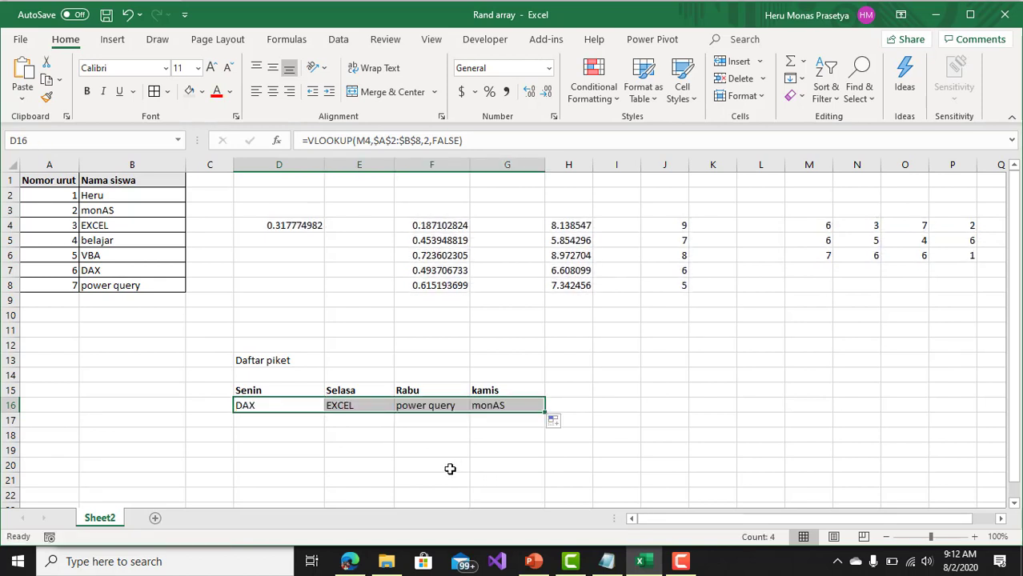
Review the lookup value in the D16 formula, and fill the formulas in D16:G16 down to row 18
left_click(282, 406)
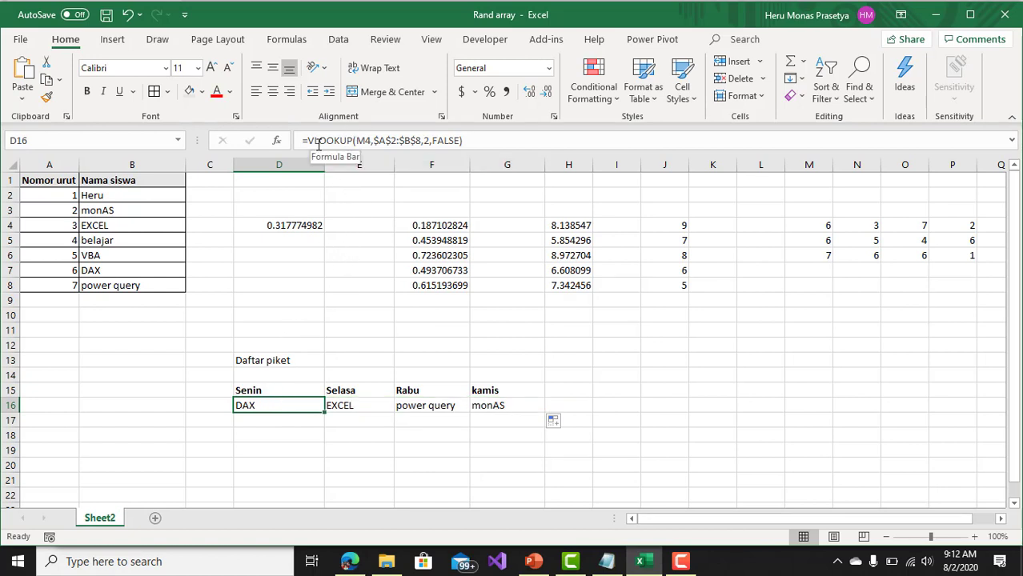
left_click(364, 141)
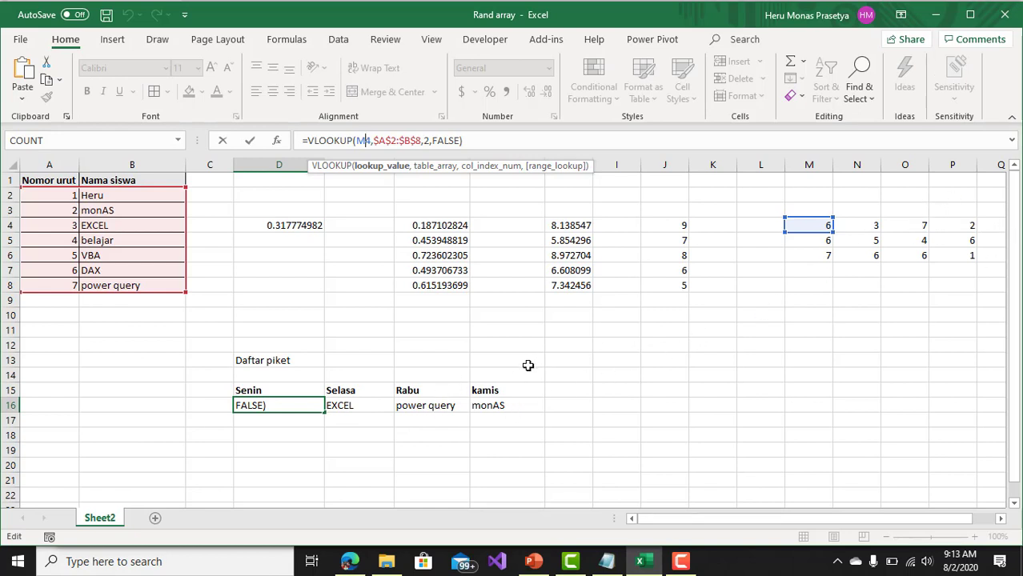
key("Return")
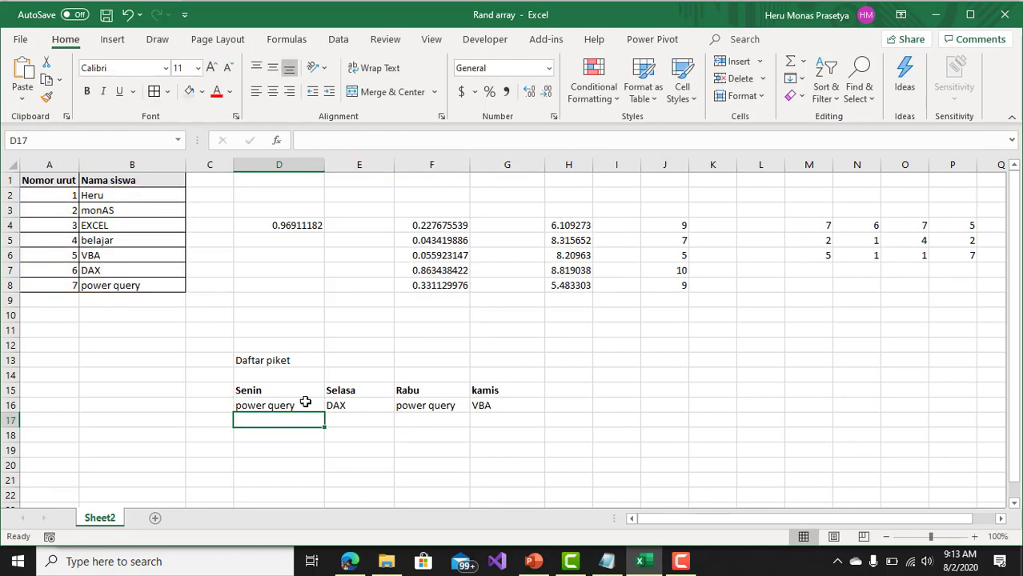
left_click_drag(297, 401, 543, 445)
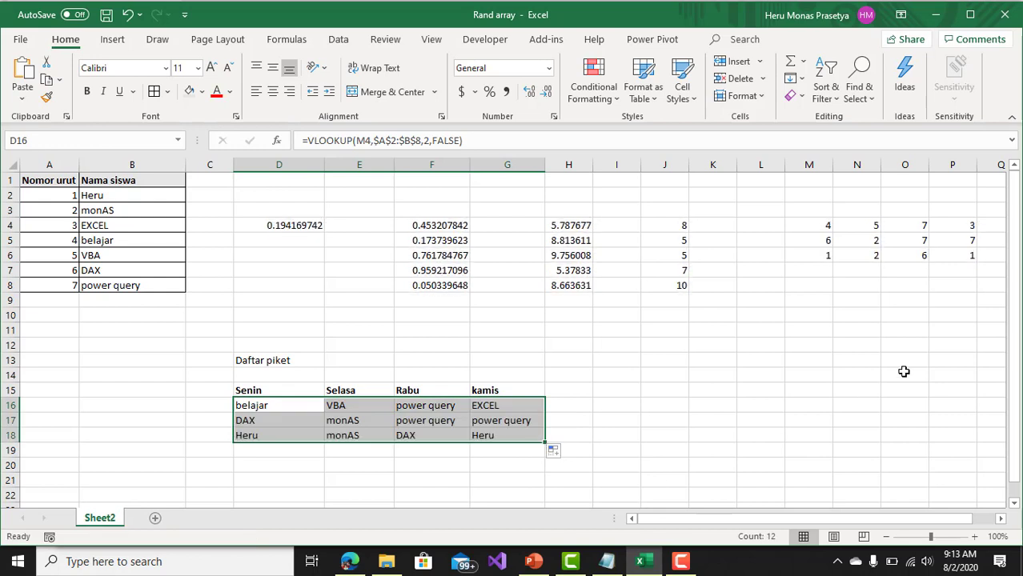
Examine the student names in the roster D16:G18, including row 18 and the Selasa entries in E17 and E18
left_click(629, 465)
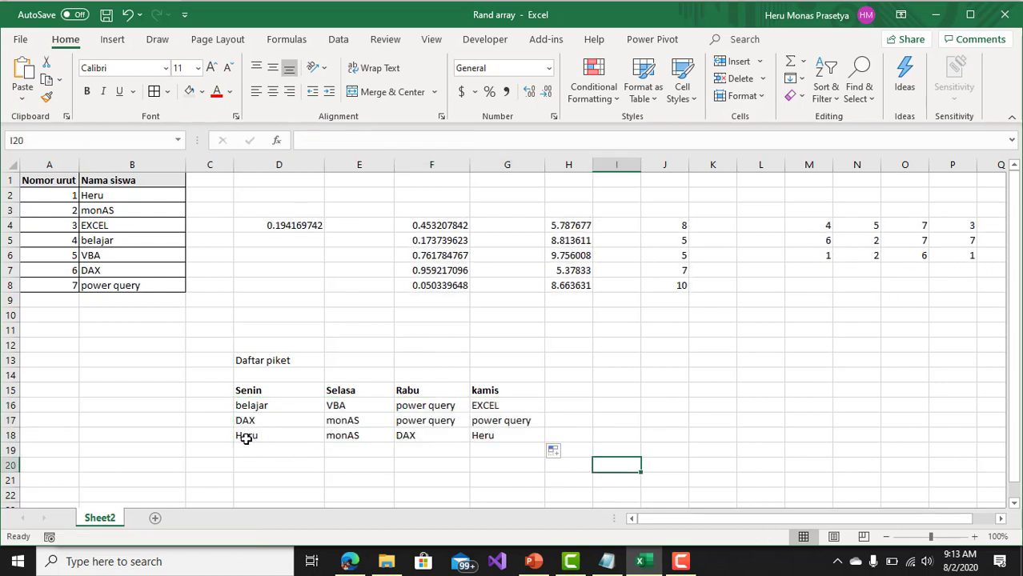
left_click_drag(246, 438, 486, 437)
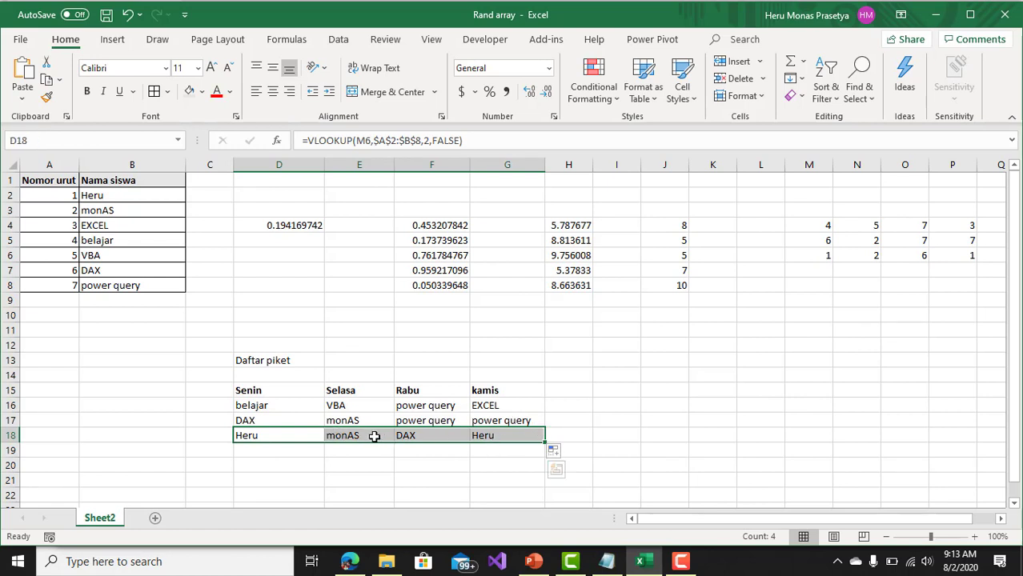
left_click_drag(263, 406, 538, 445)
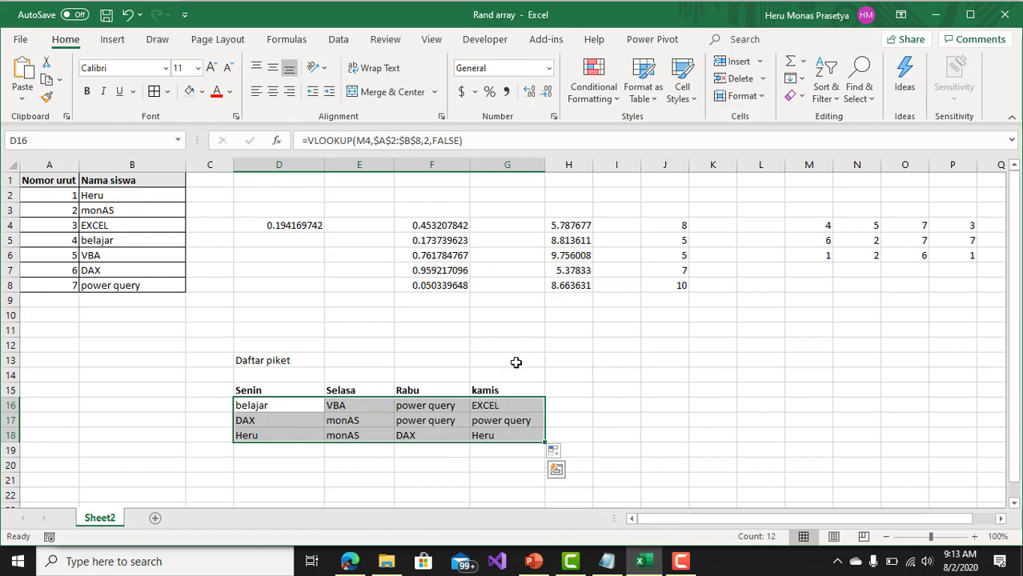
left_click(363, 425)
left_click(360, 437)
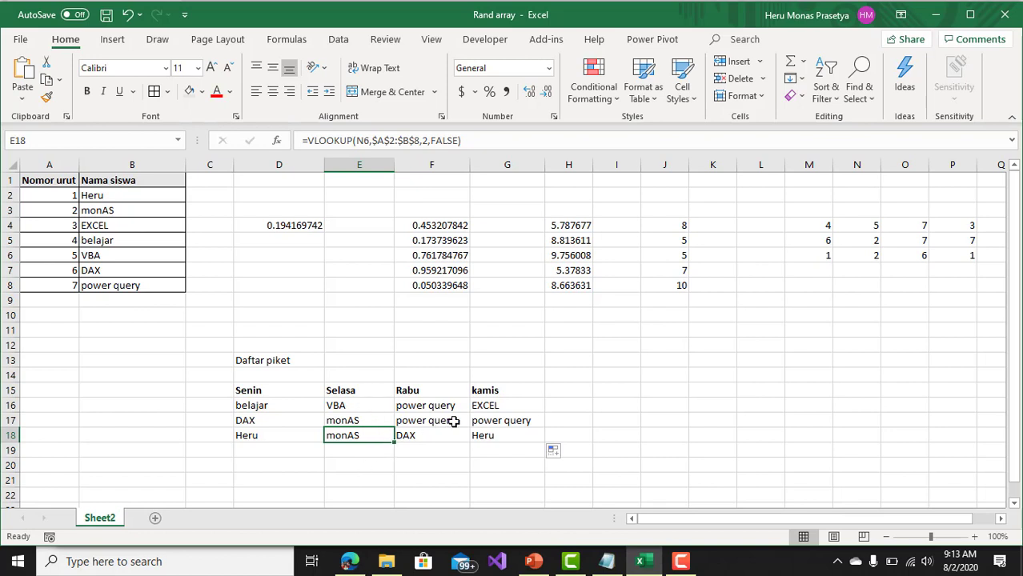
Recalculate the random roster three times by committing empty cells in column I, and compare the names under Senin, Selasa and Rabu
double_click(627, 361)
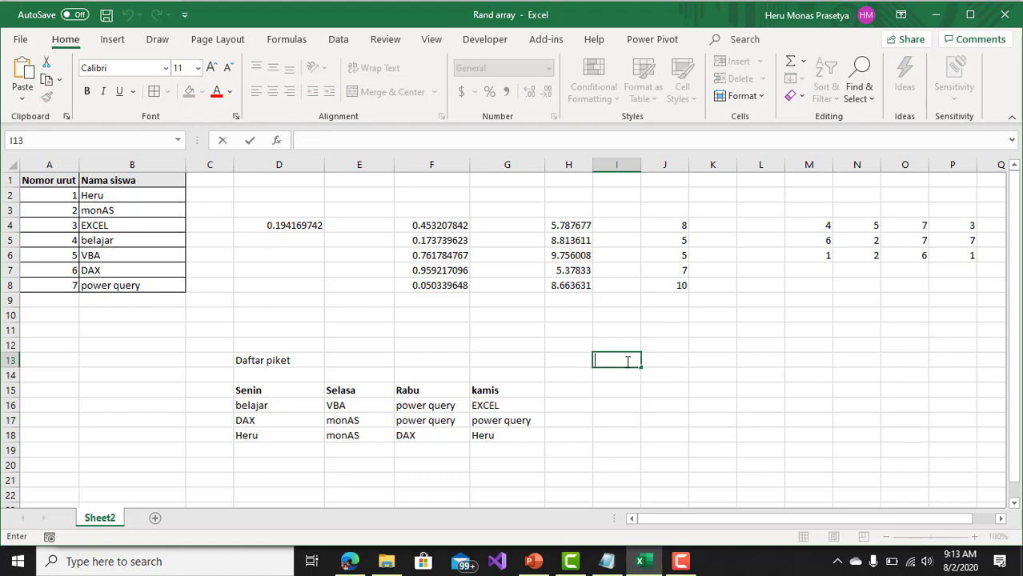
key("Return")
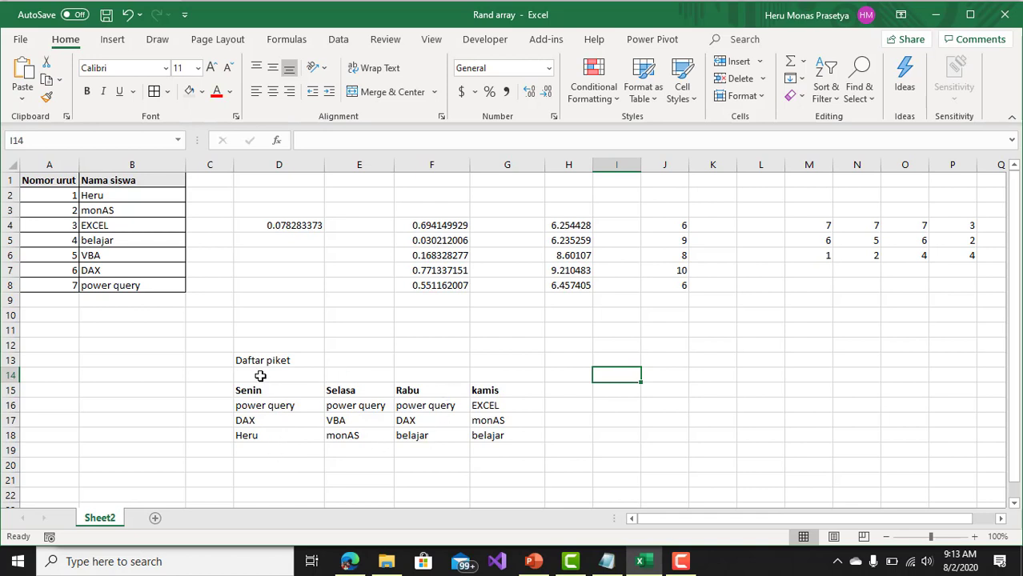
left_click_drag(258, 391, 256, 436)
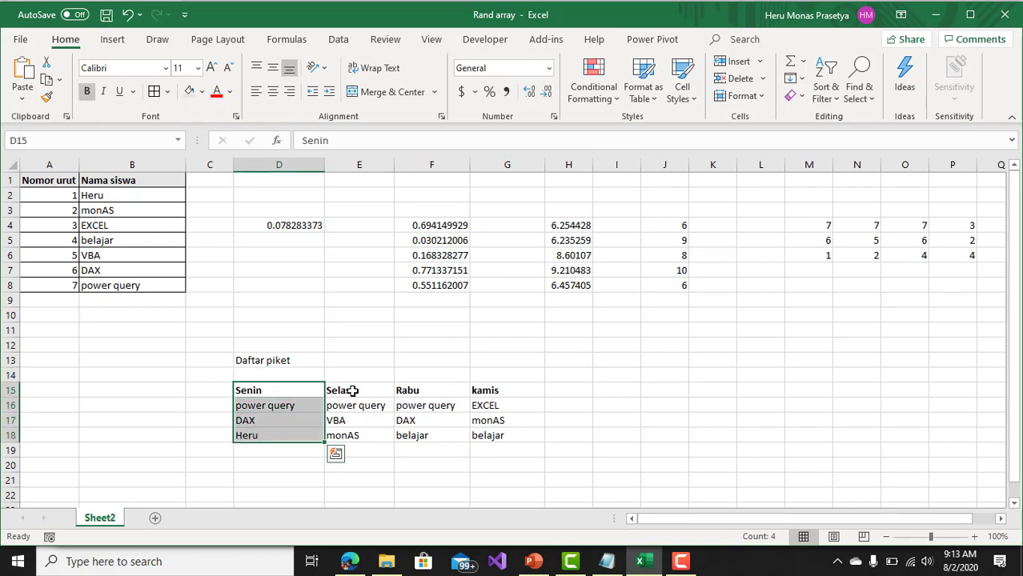
left_click_drag(352, 390, 354, 441)
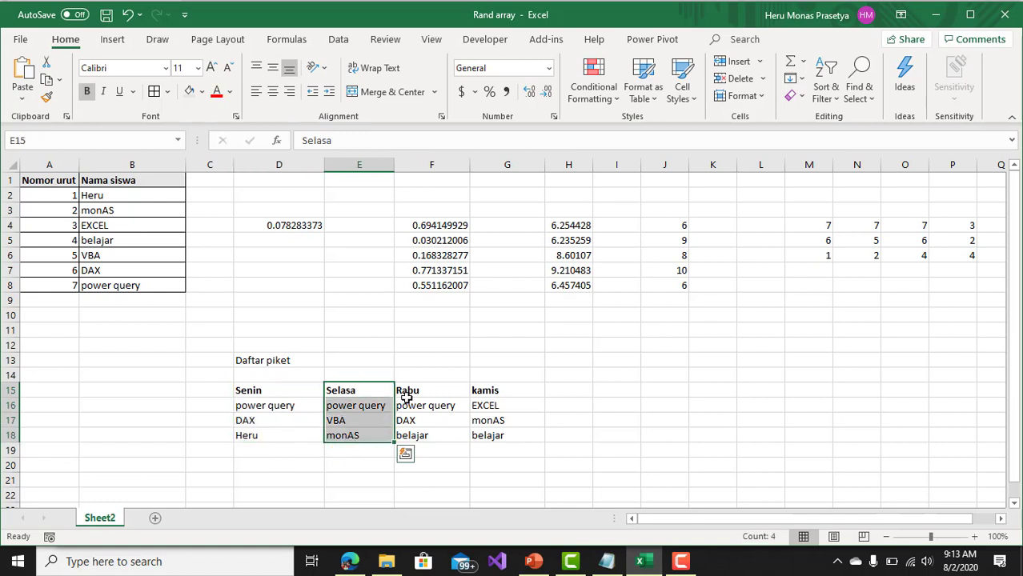
left_click_drag(408, 393, 414, 422)
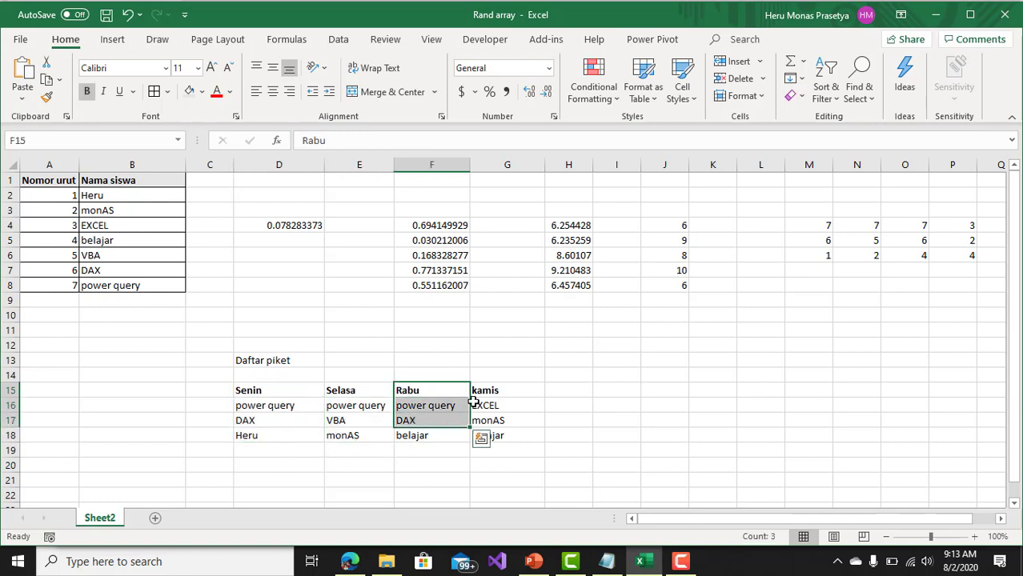
double_click(620, 342)
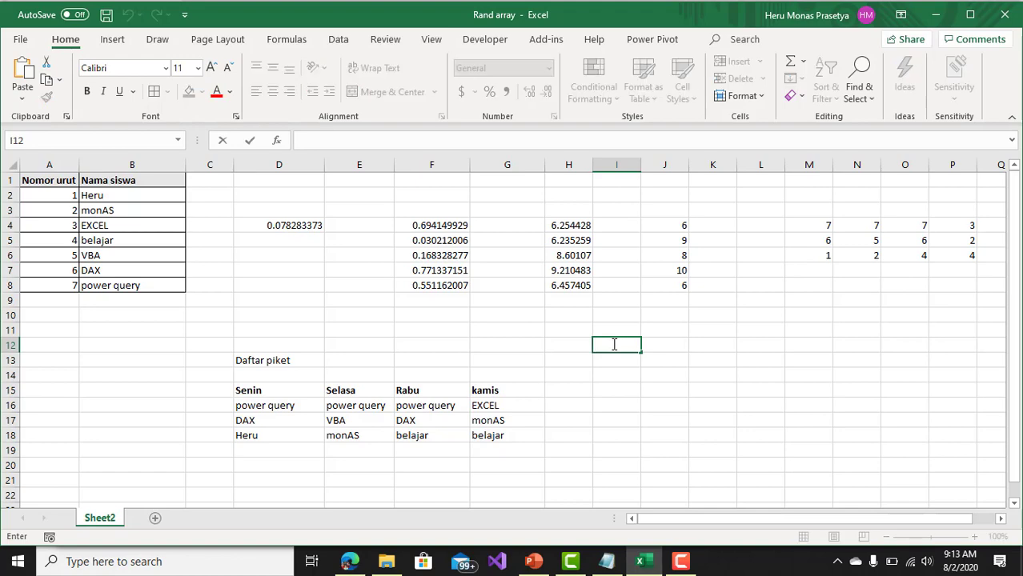
key("Return")
double_click(614, 345)
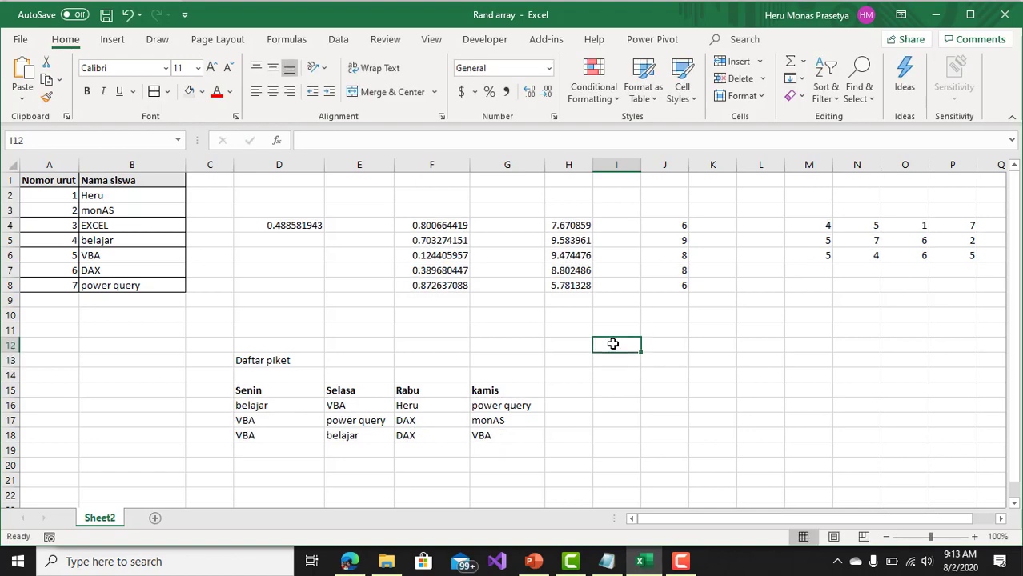
key("Return")
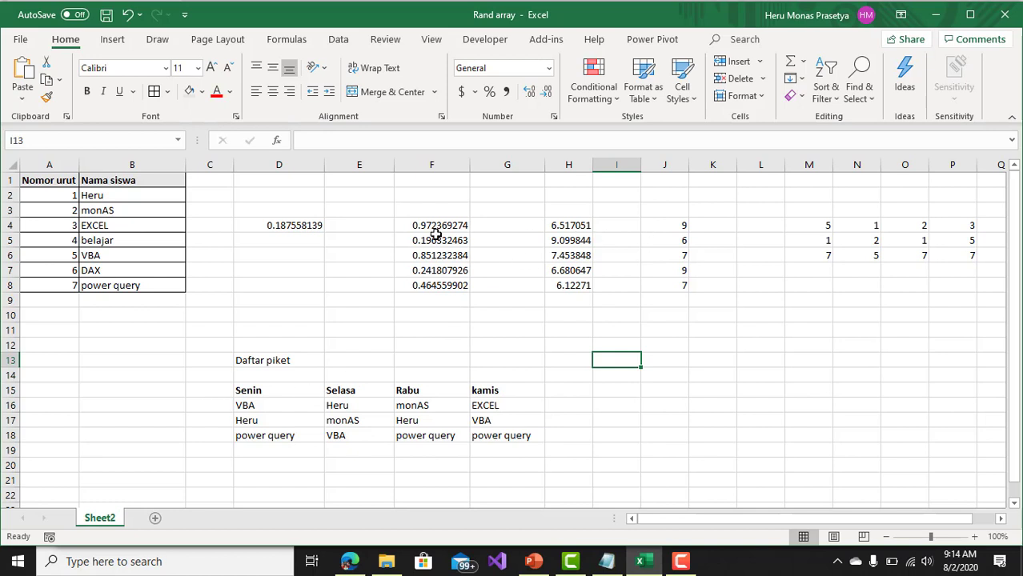
Review the RANDARRAY formulas in D4, F4, H4, J4 and M4
left_click(677, 228)
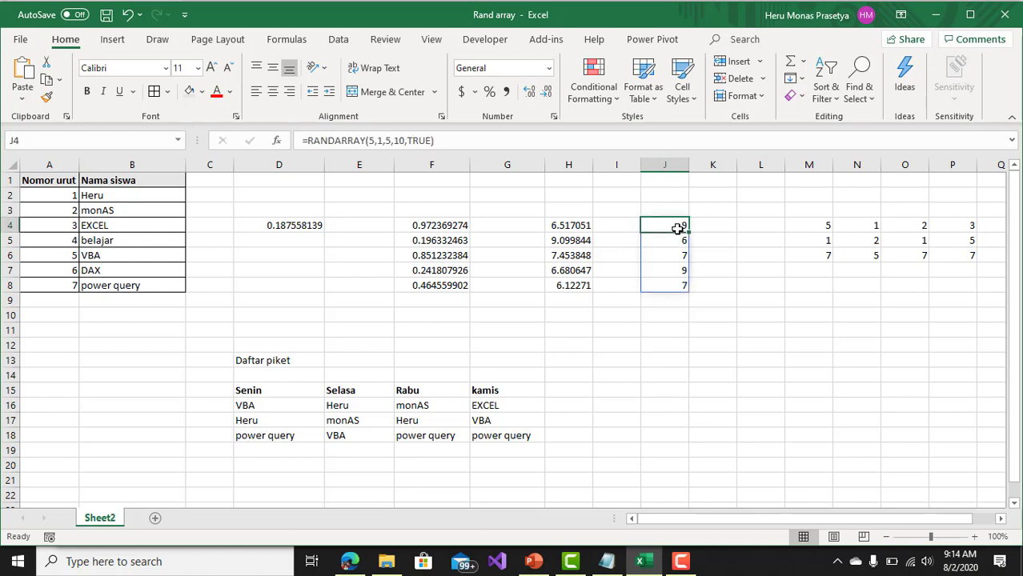
left_click(274, 225)
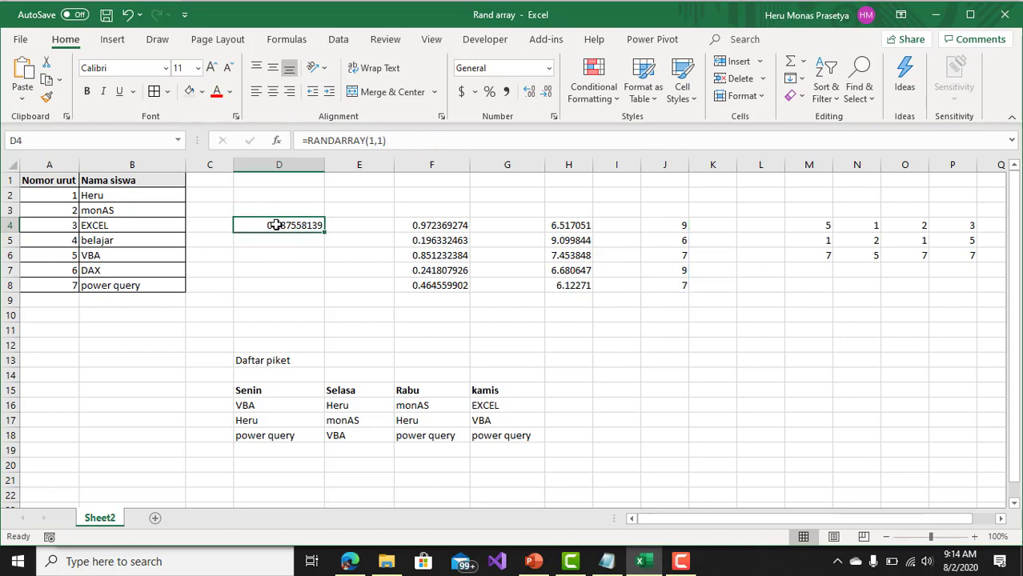
left_click(411, 224)
left_click(572, 228)
left_click(669, 226)
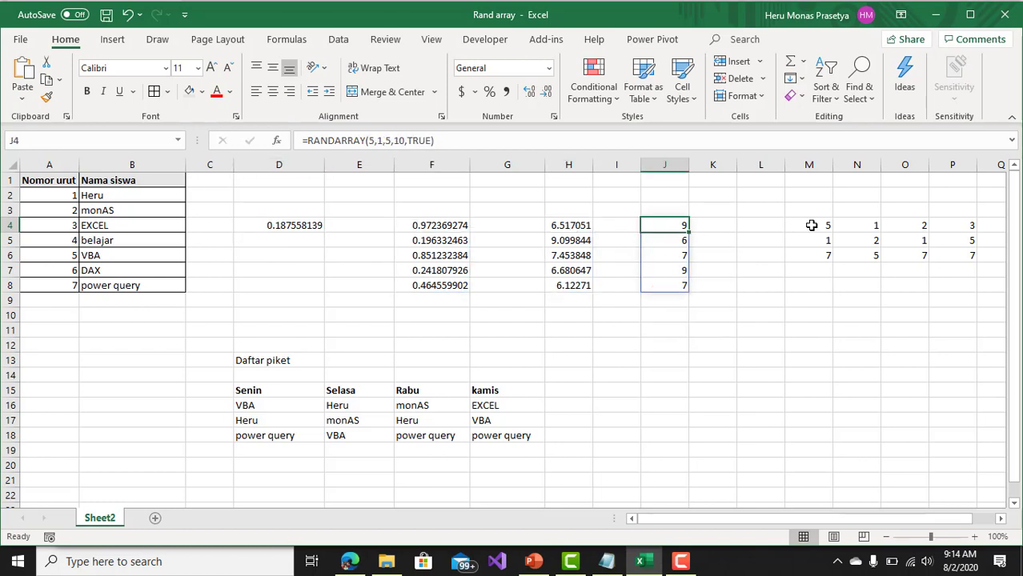
left_click(809, 226)
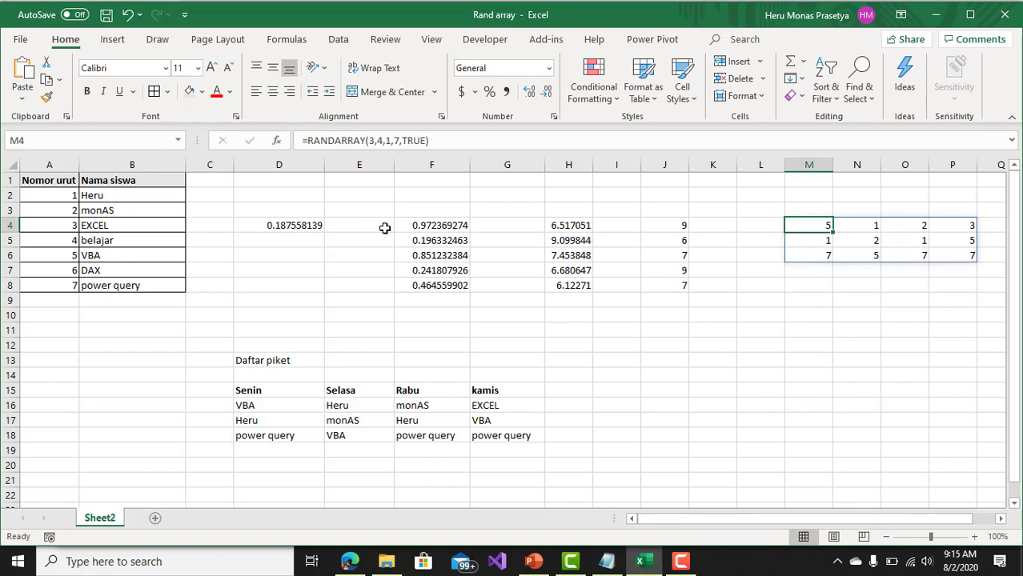
left_click(681, 563)
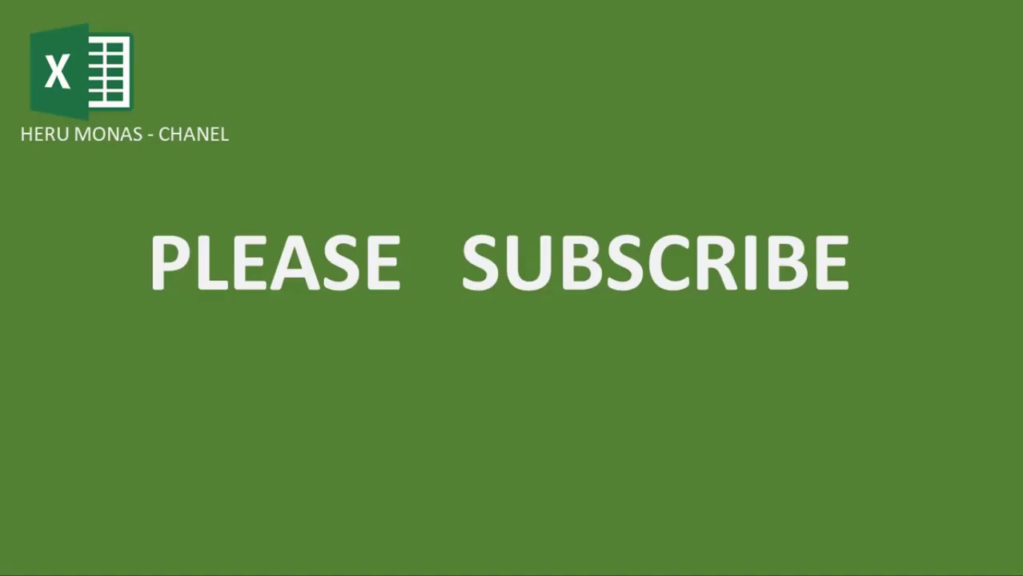